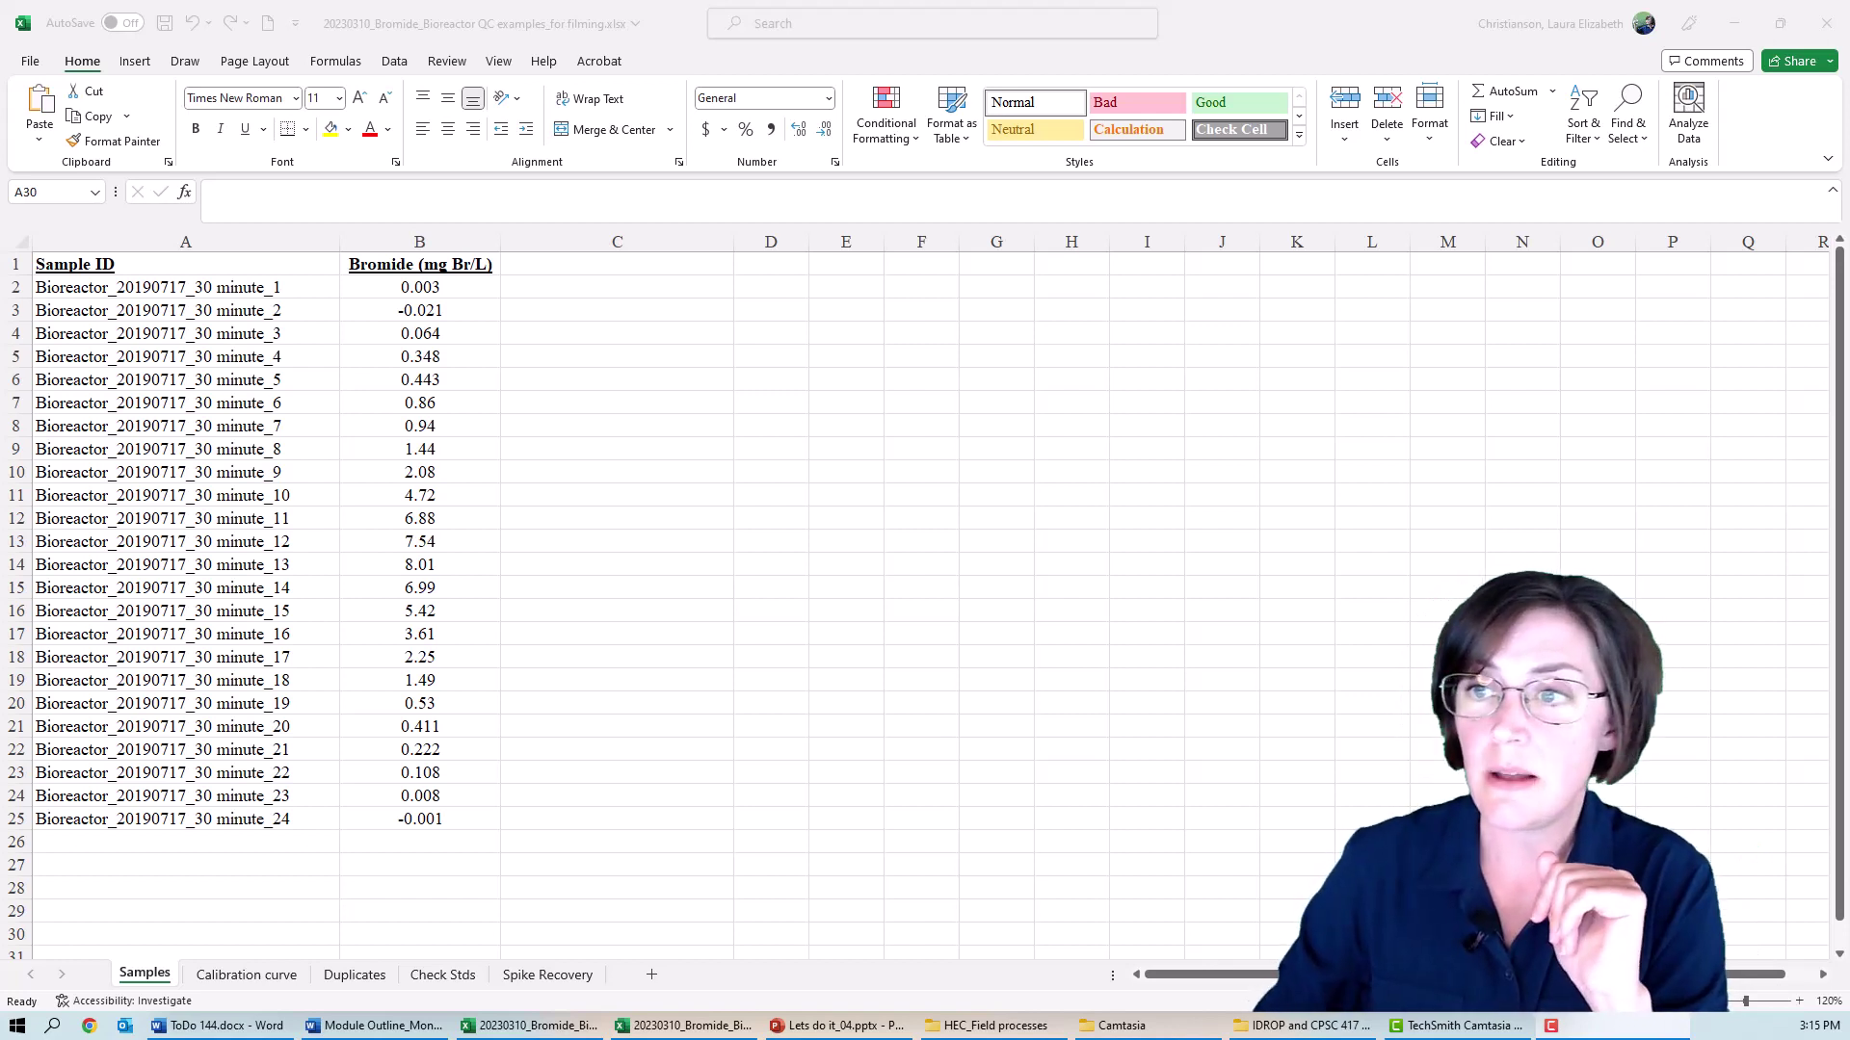
Step: Insert a scatter chart with lines and markers of bromide values B2:B25 and move it beside the data
left_click_drag(419, 286, 419, 812)
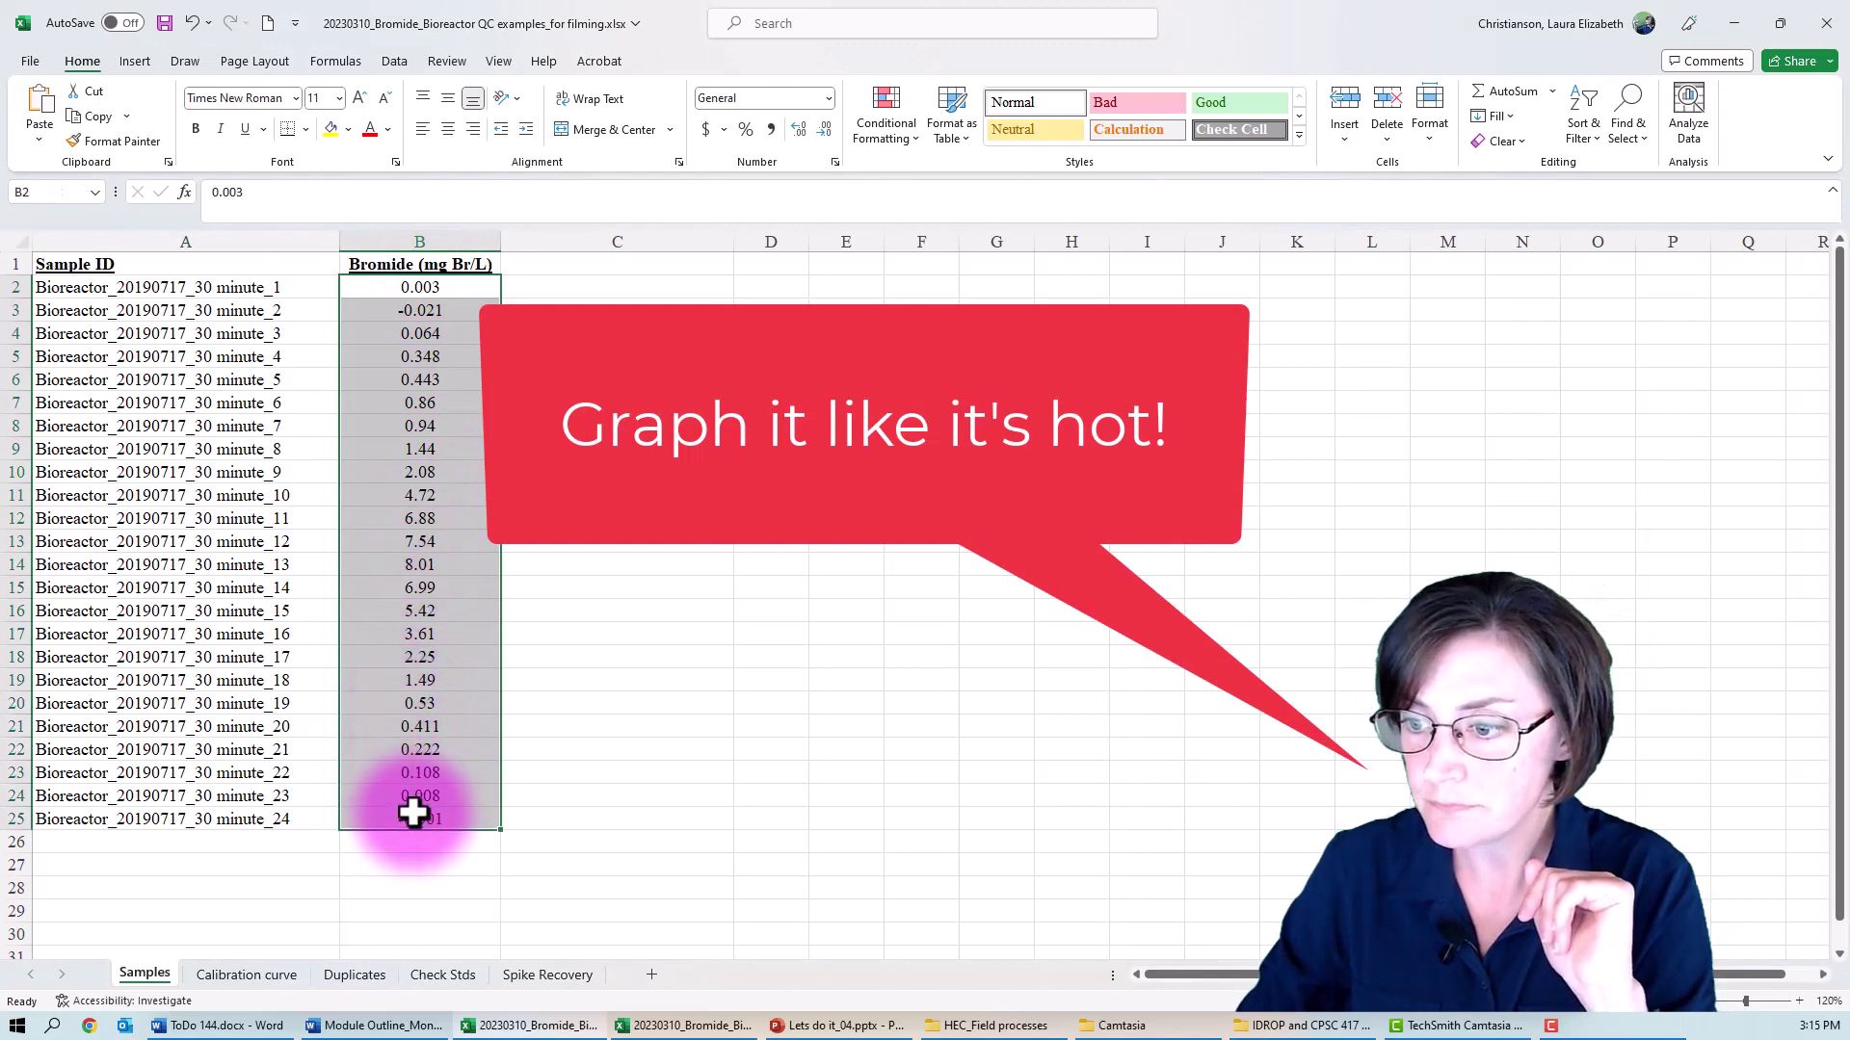
left_click(134, 63)
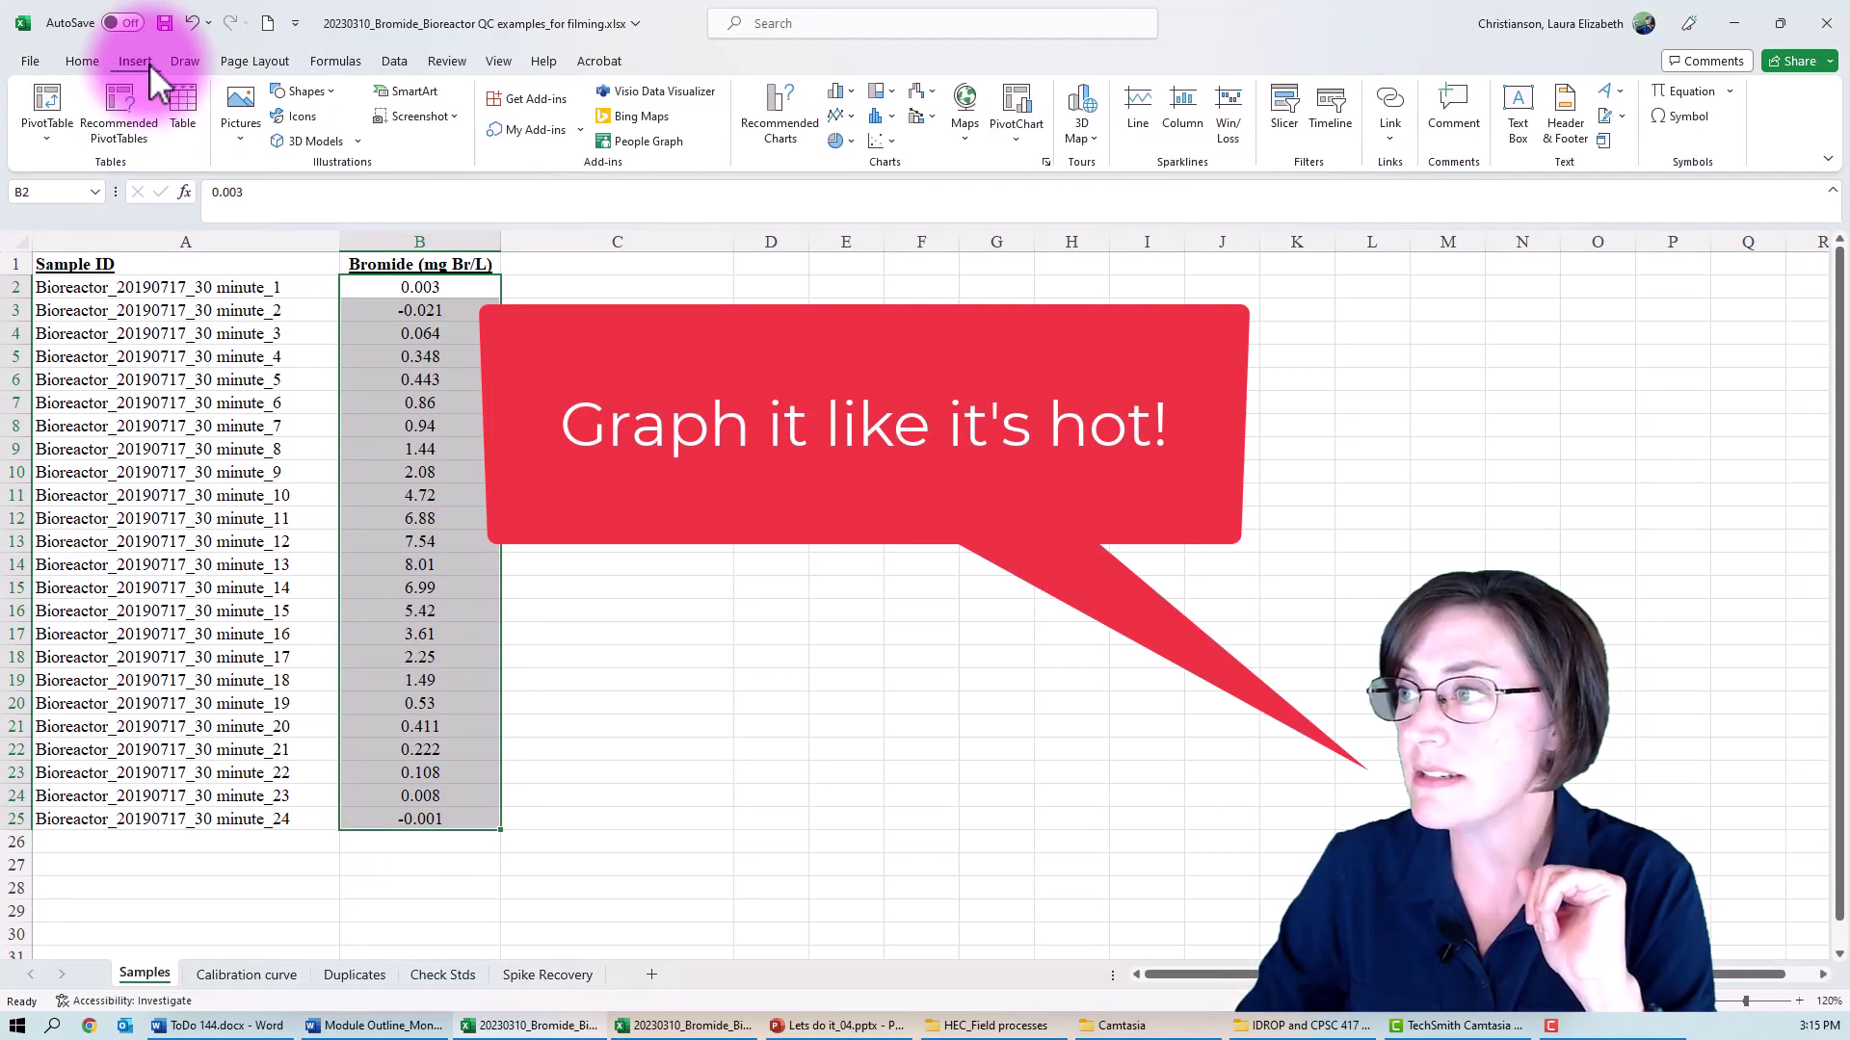
left_click(882, 145)
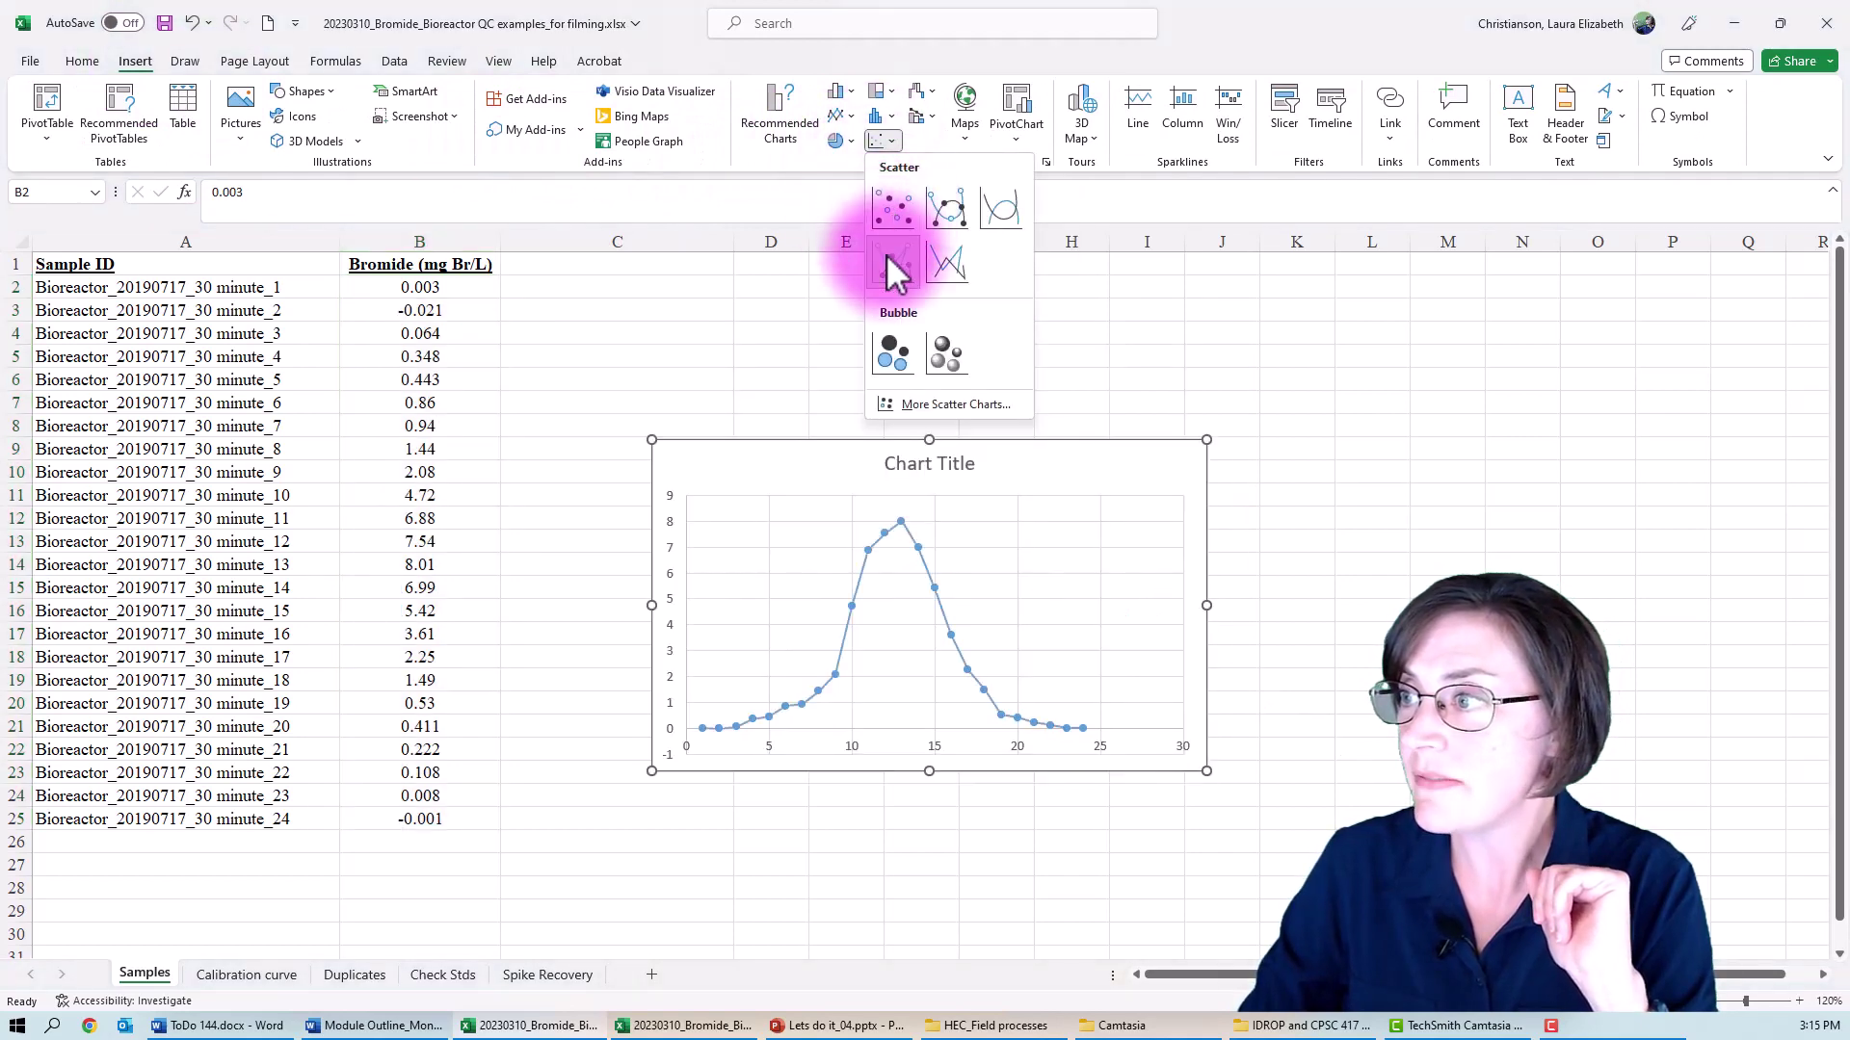
left_click(891, 269)
left_click_drag(818, 447, 921, 321)
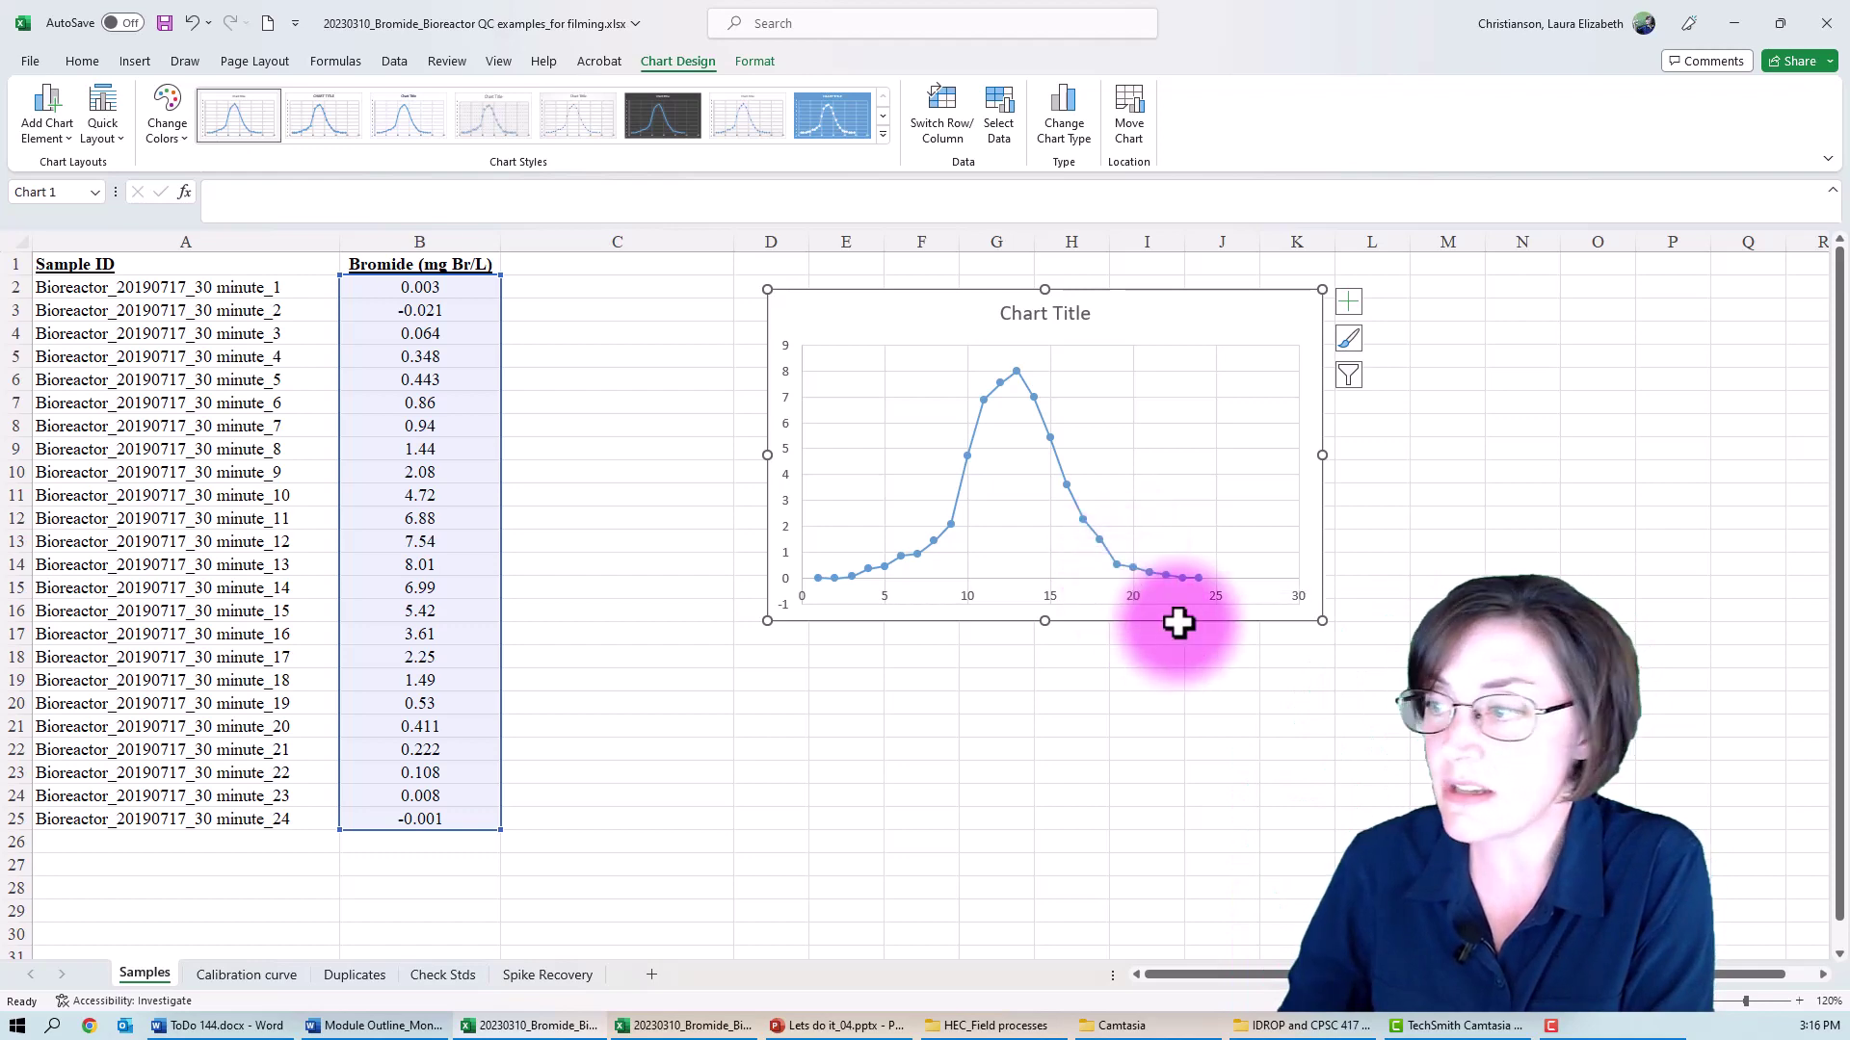
Step: Deselect the chart and mark the negative bromide readings in column B
left_click(446, 820)
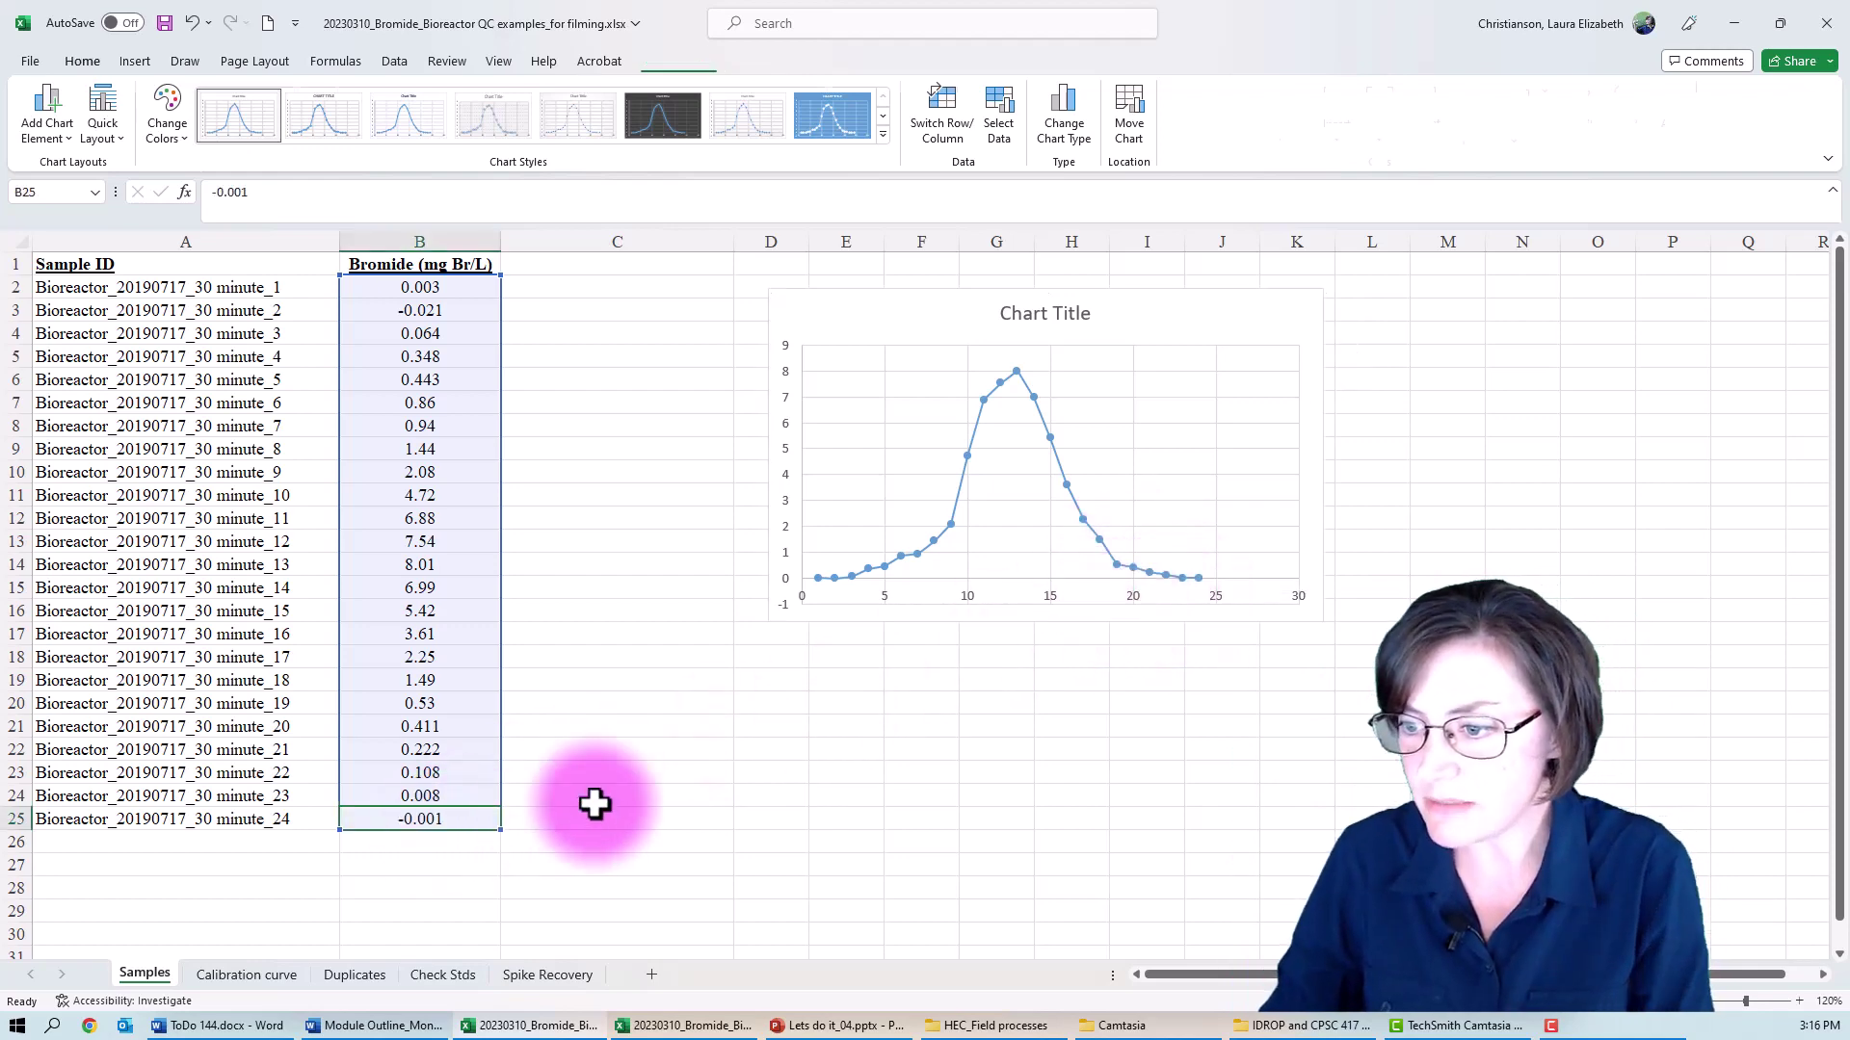
left_click(740, 792)
left_click(428, 820)
left_click(431, 314, "ctrl")
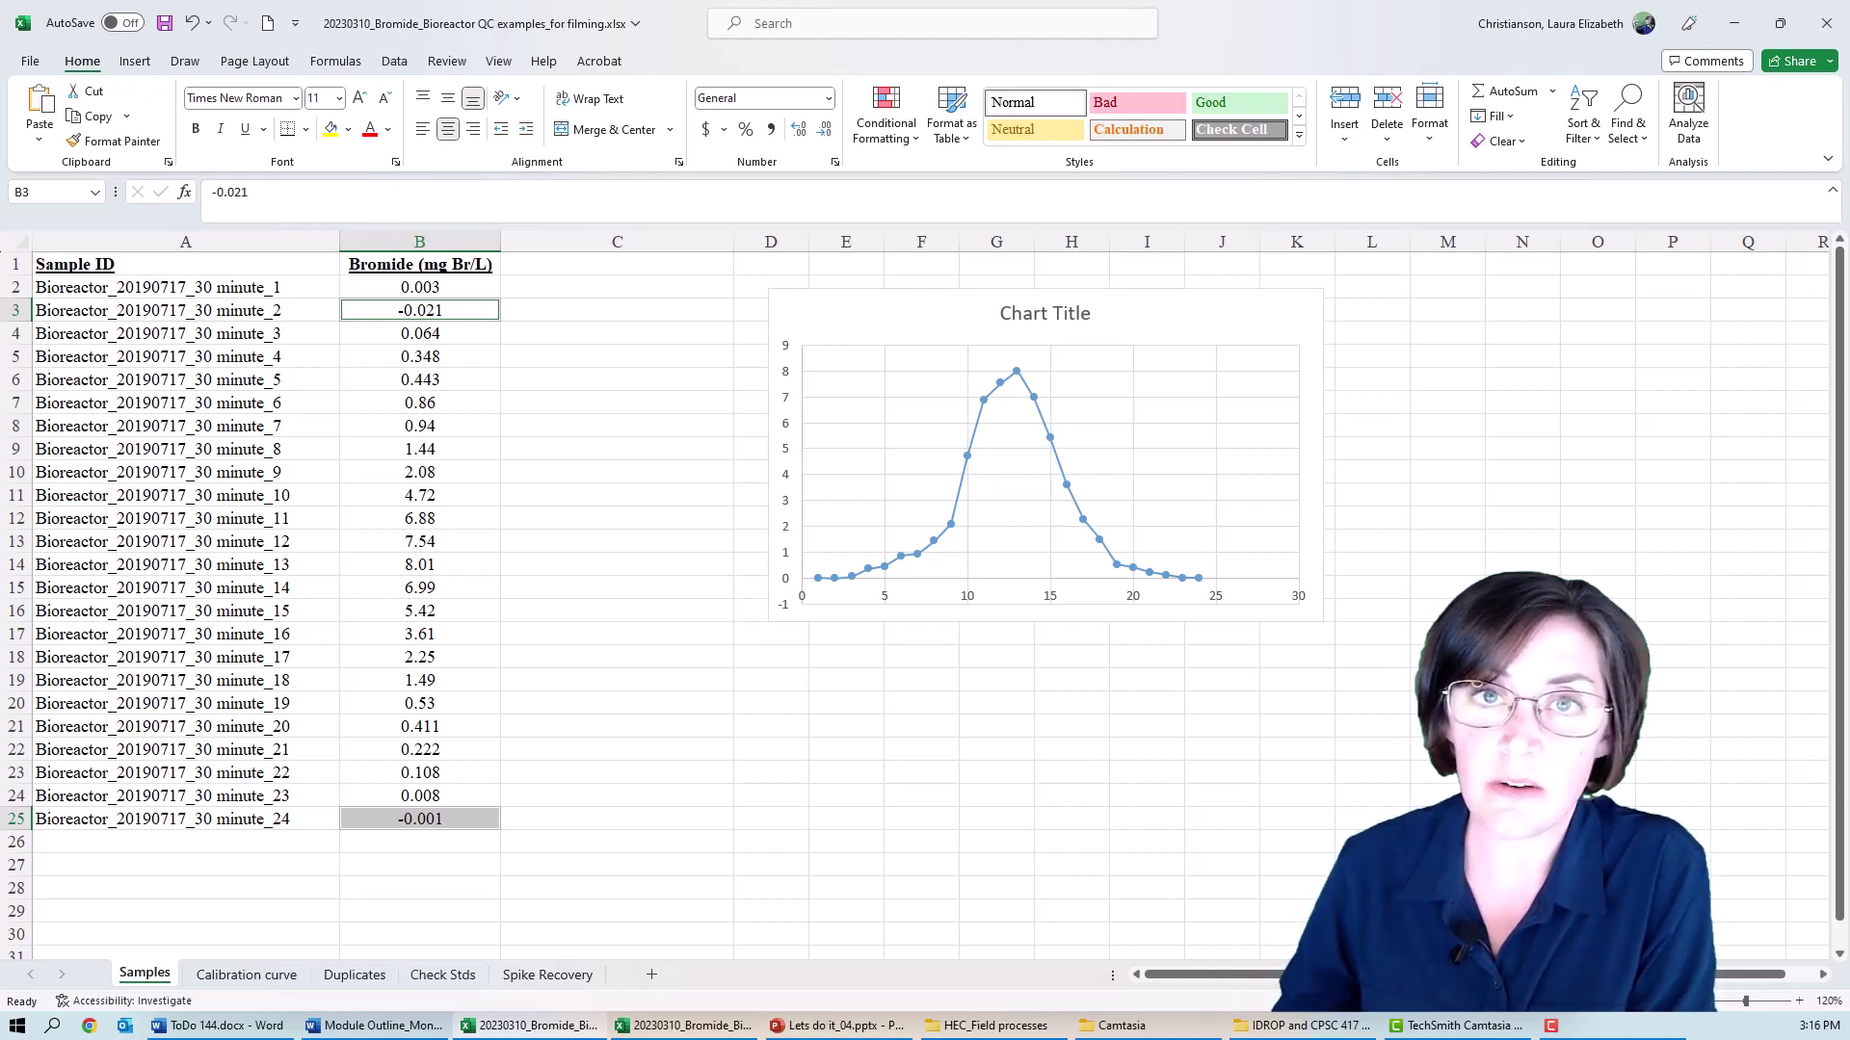
Step: Review the Calibration curve standards D2:D8, from the highest 10 to the lowest 0.5
left_click(616, 770)
left_click(232, 978)
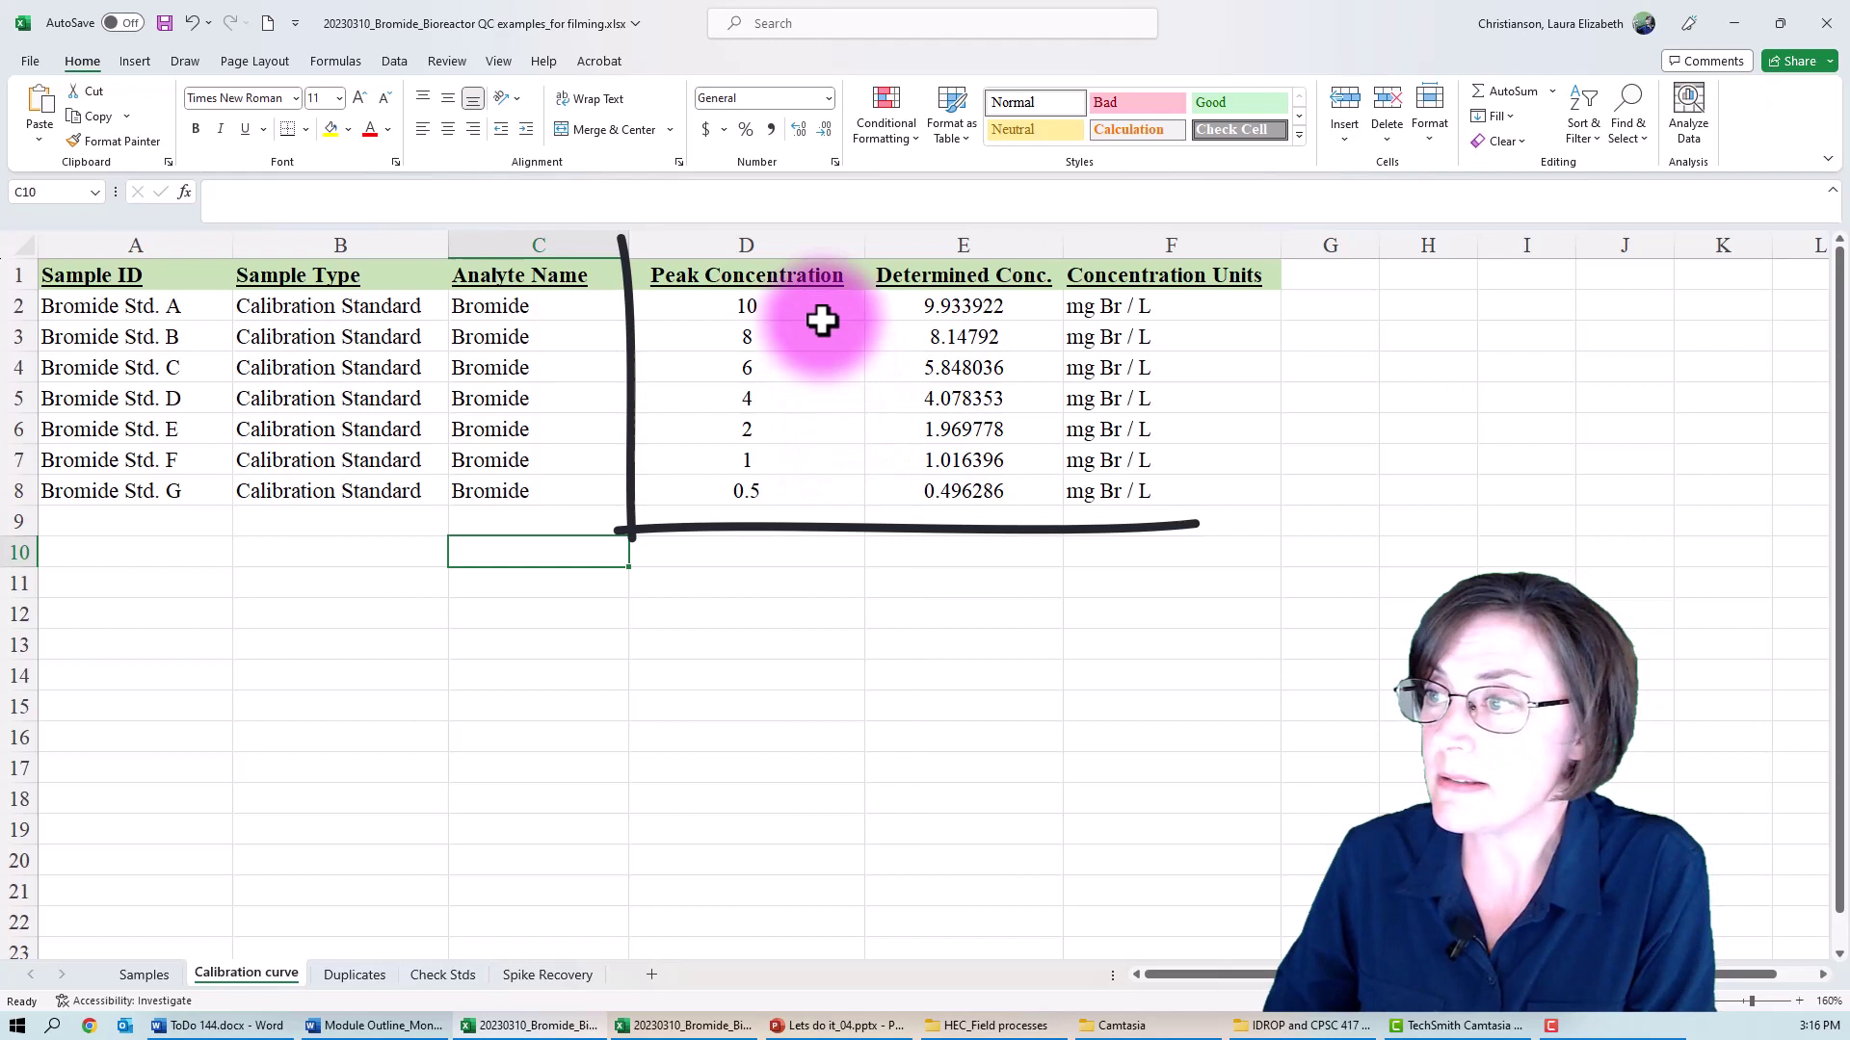
left_click_drag(812, 307, 810, 499)
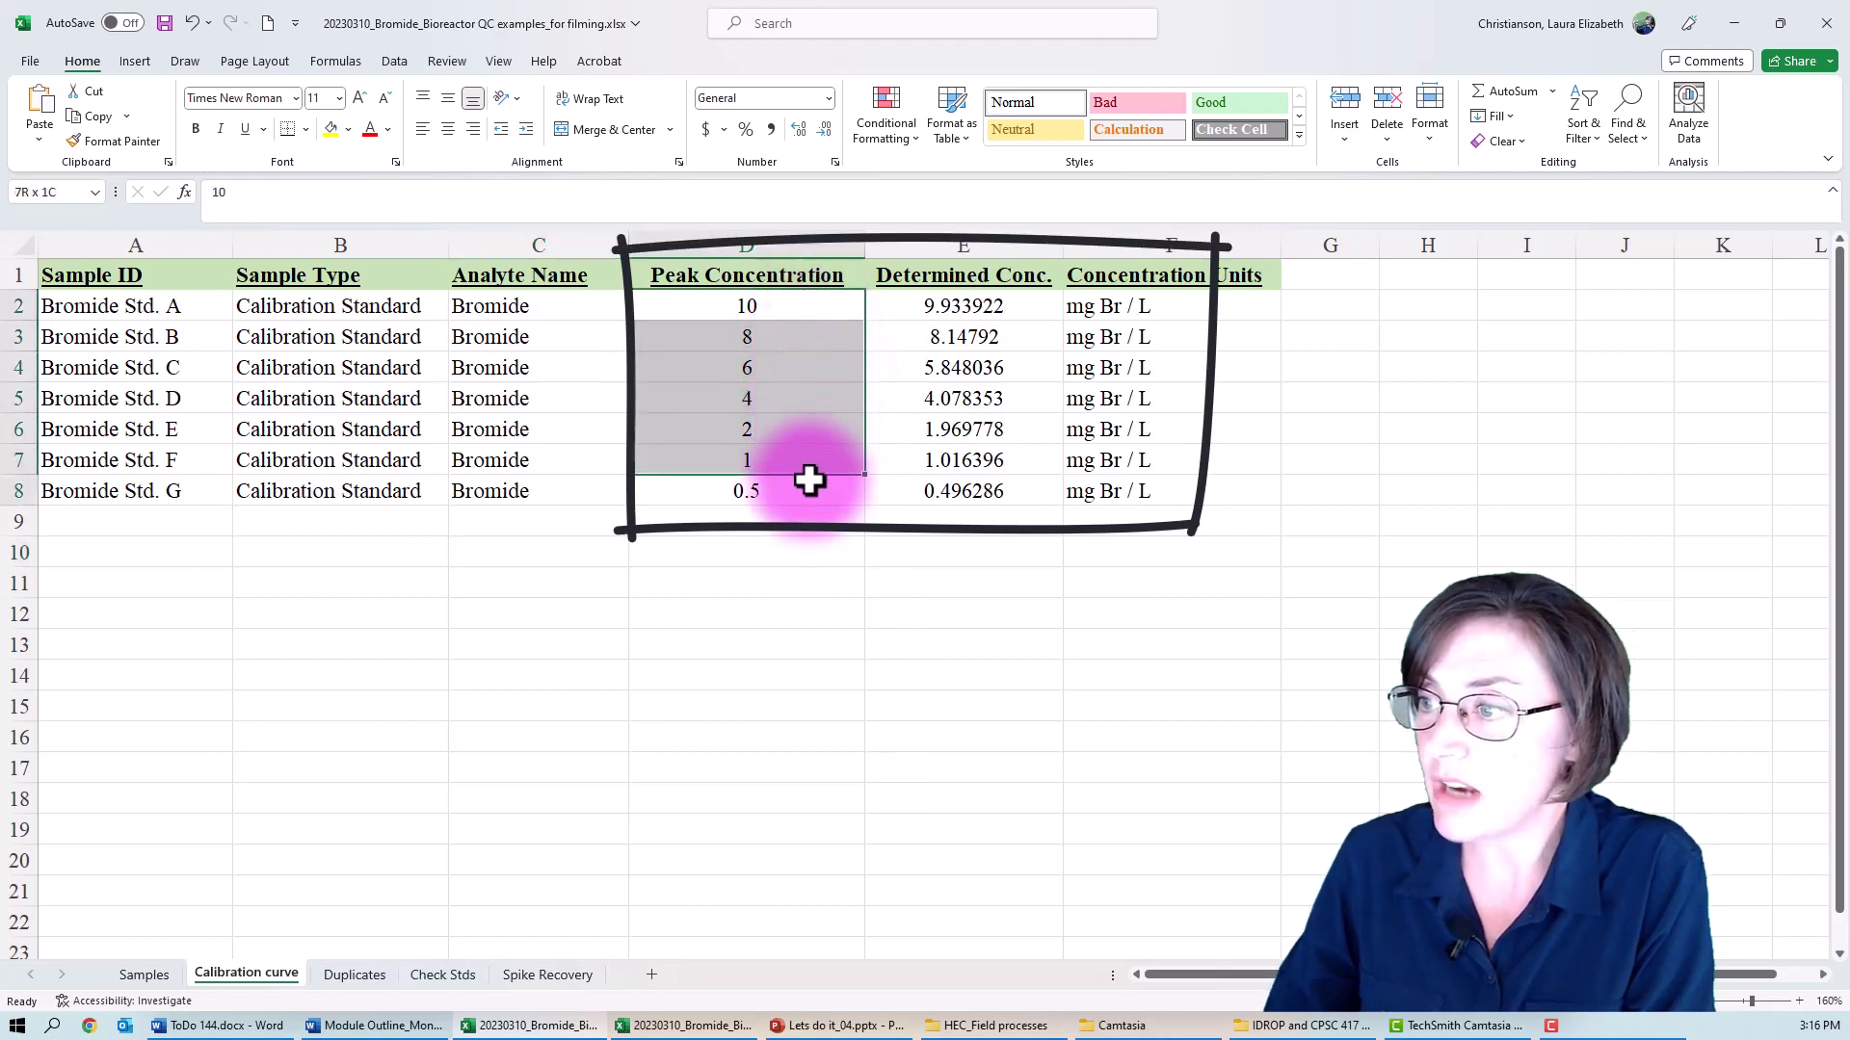
left_click(802, 302)
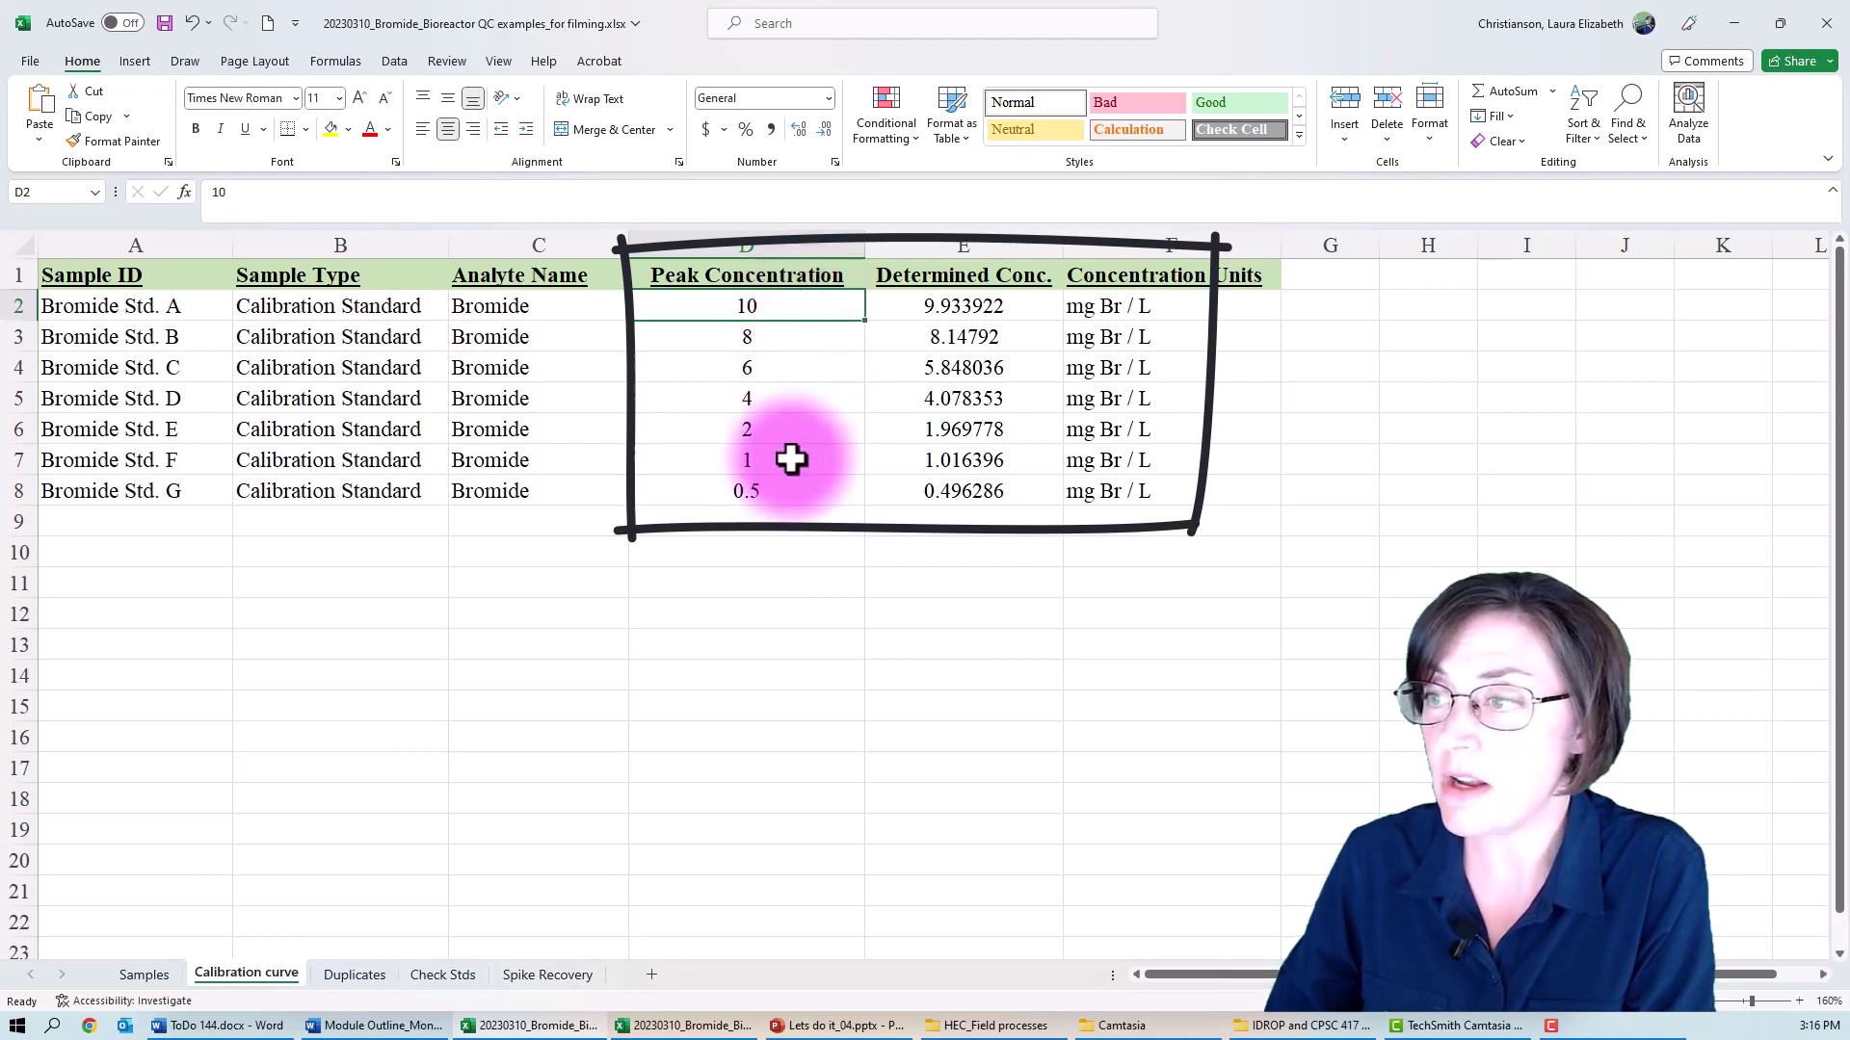
left_click(785, 491)
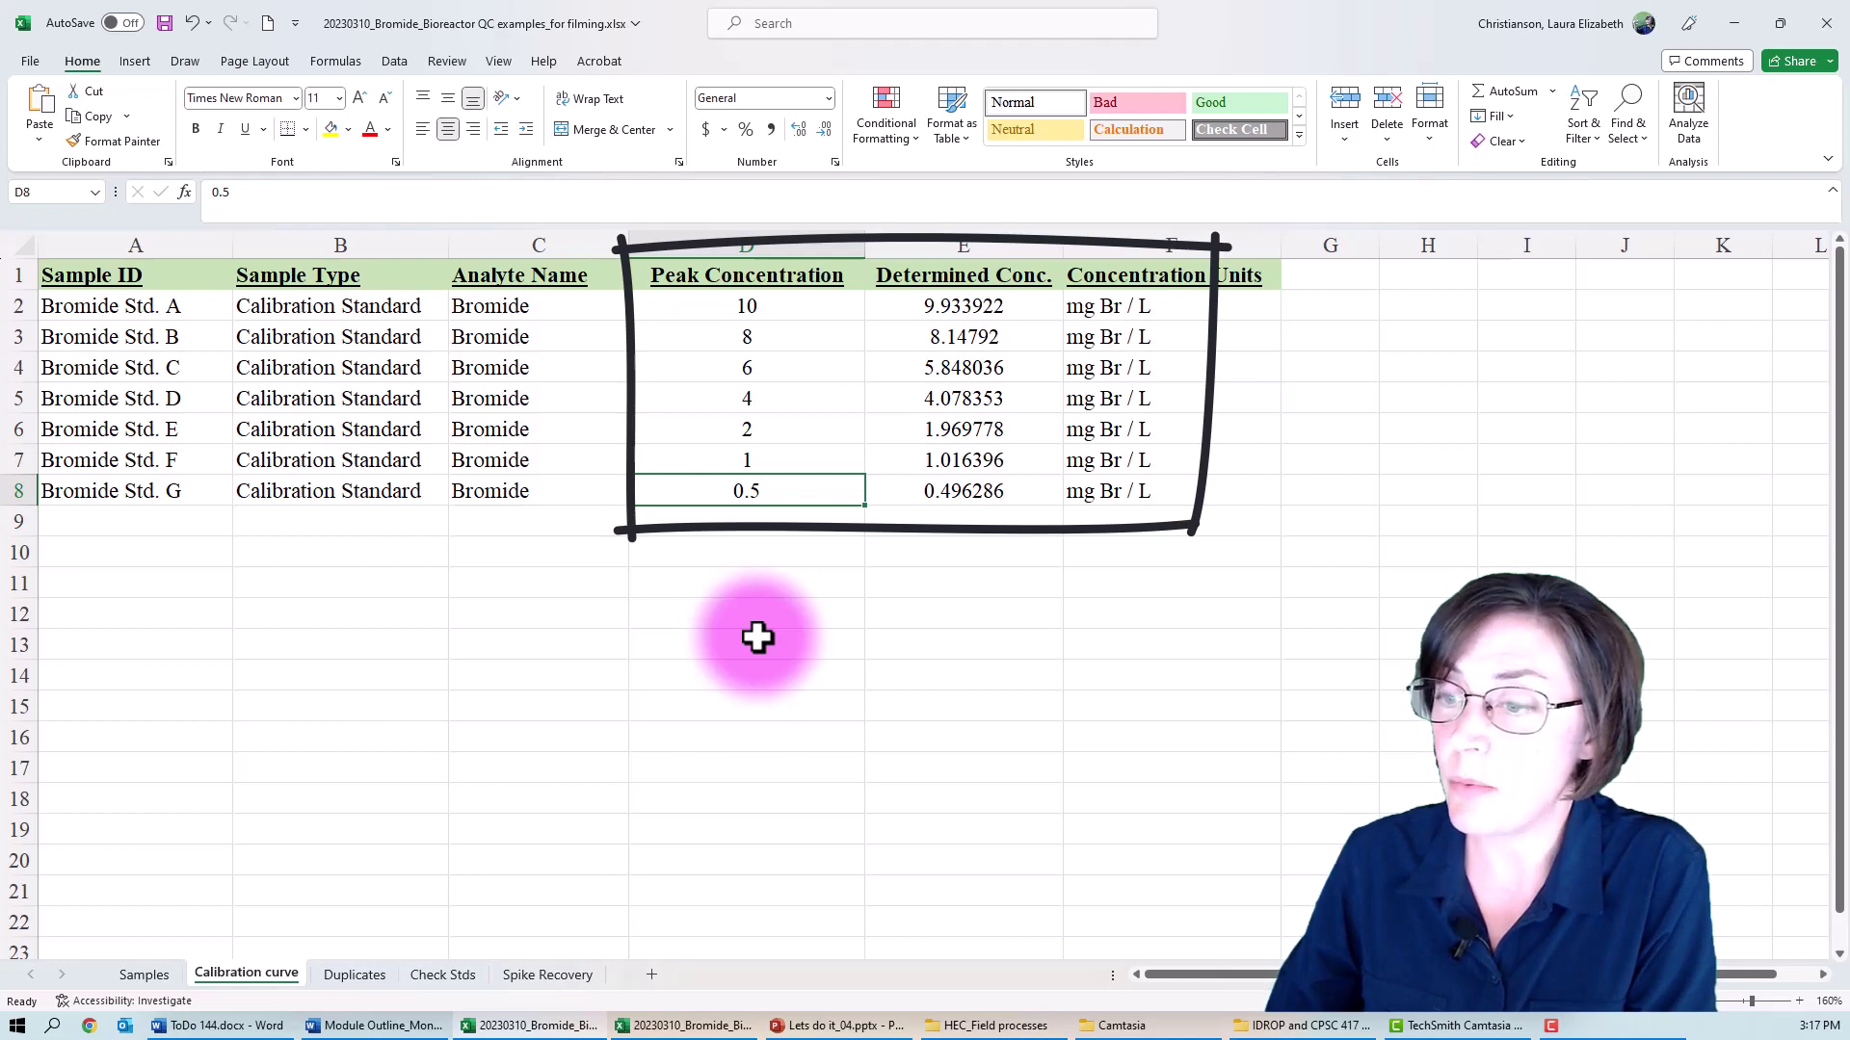
Step: Return to the Samples sheet and select all bromide values B2:B25
left_click(143, 975)
left_click_drag(454, 289, 453, 318)
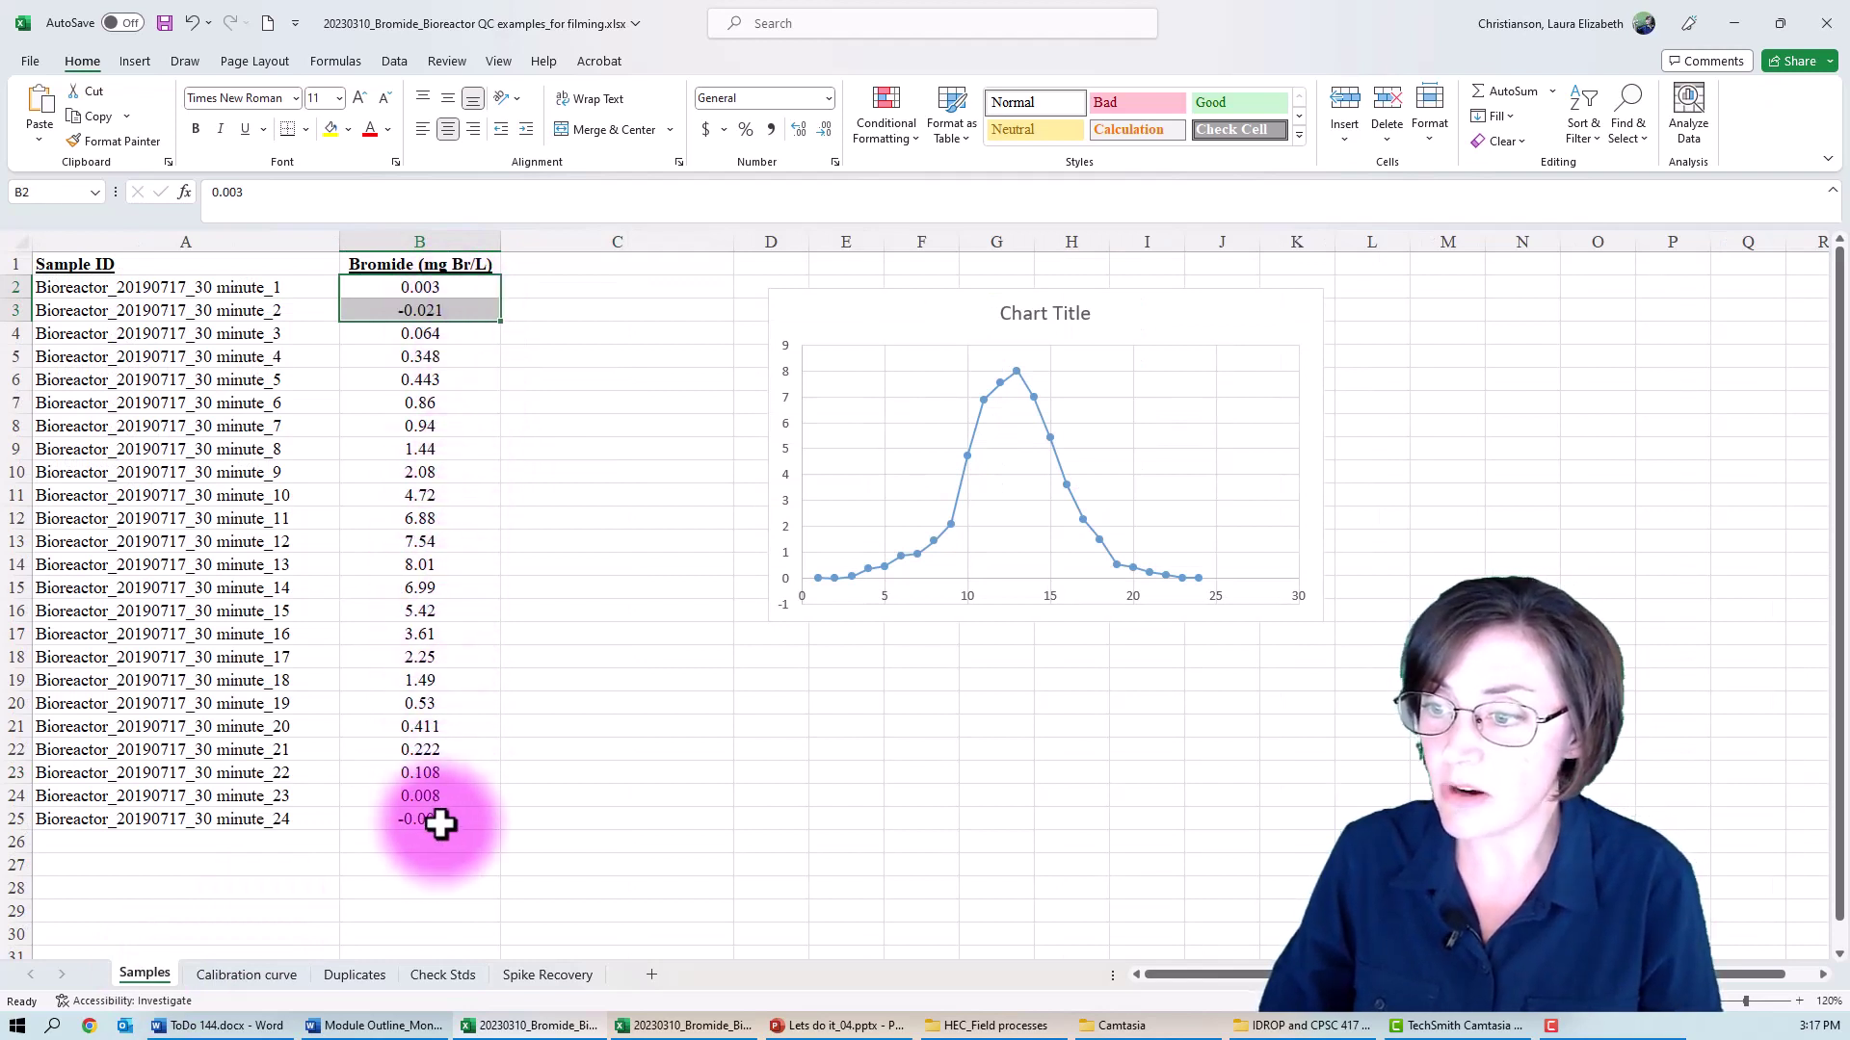
left_click_drag(441, 825, 454, 792, "ctrl")
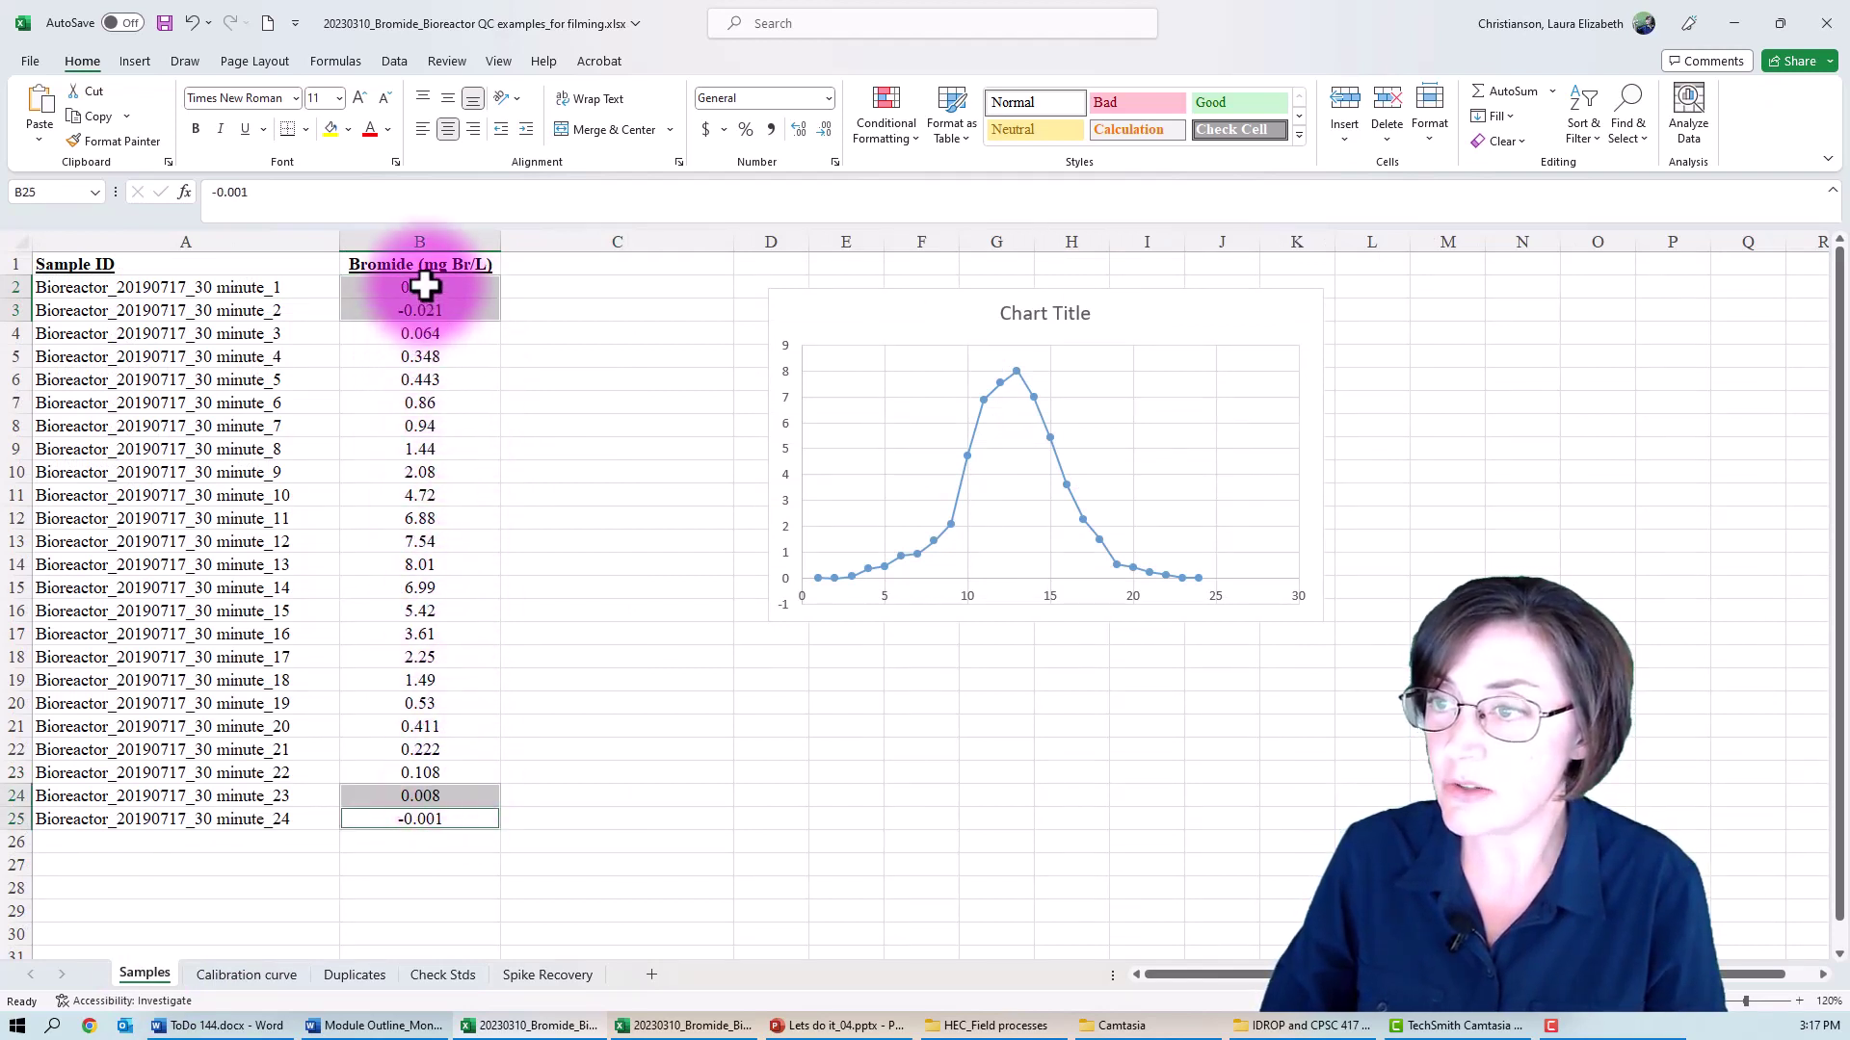
left_click_drag(423, 289, 425, 818)
Step: Apply a Less Than 0.50 conditional formatting rule with light red fill to the bromide column
left_click(882, 116)
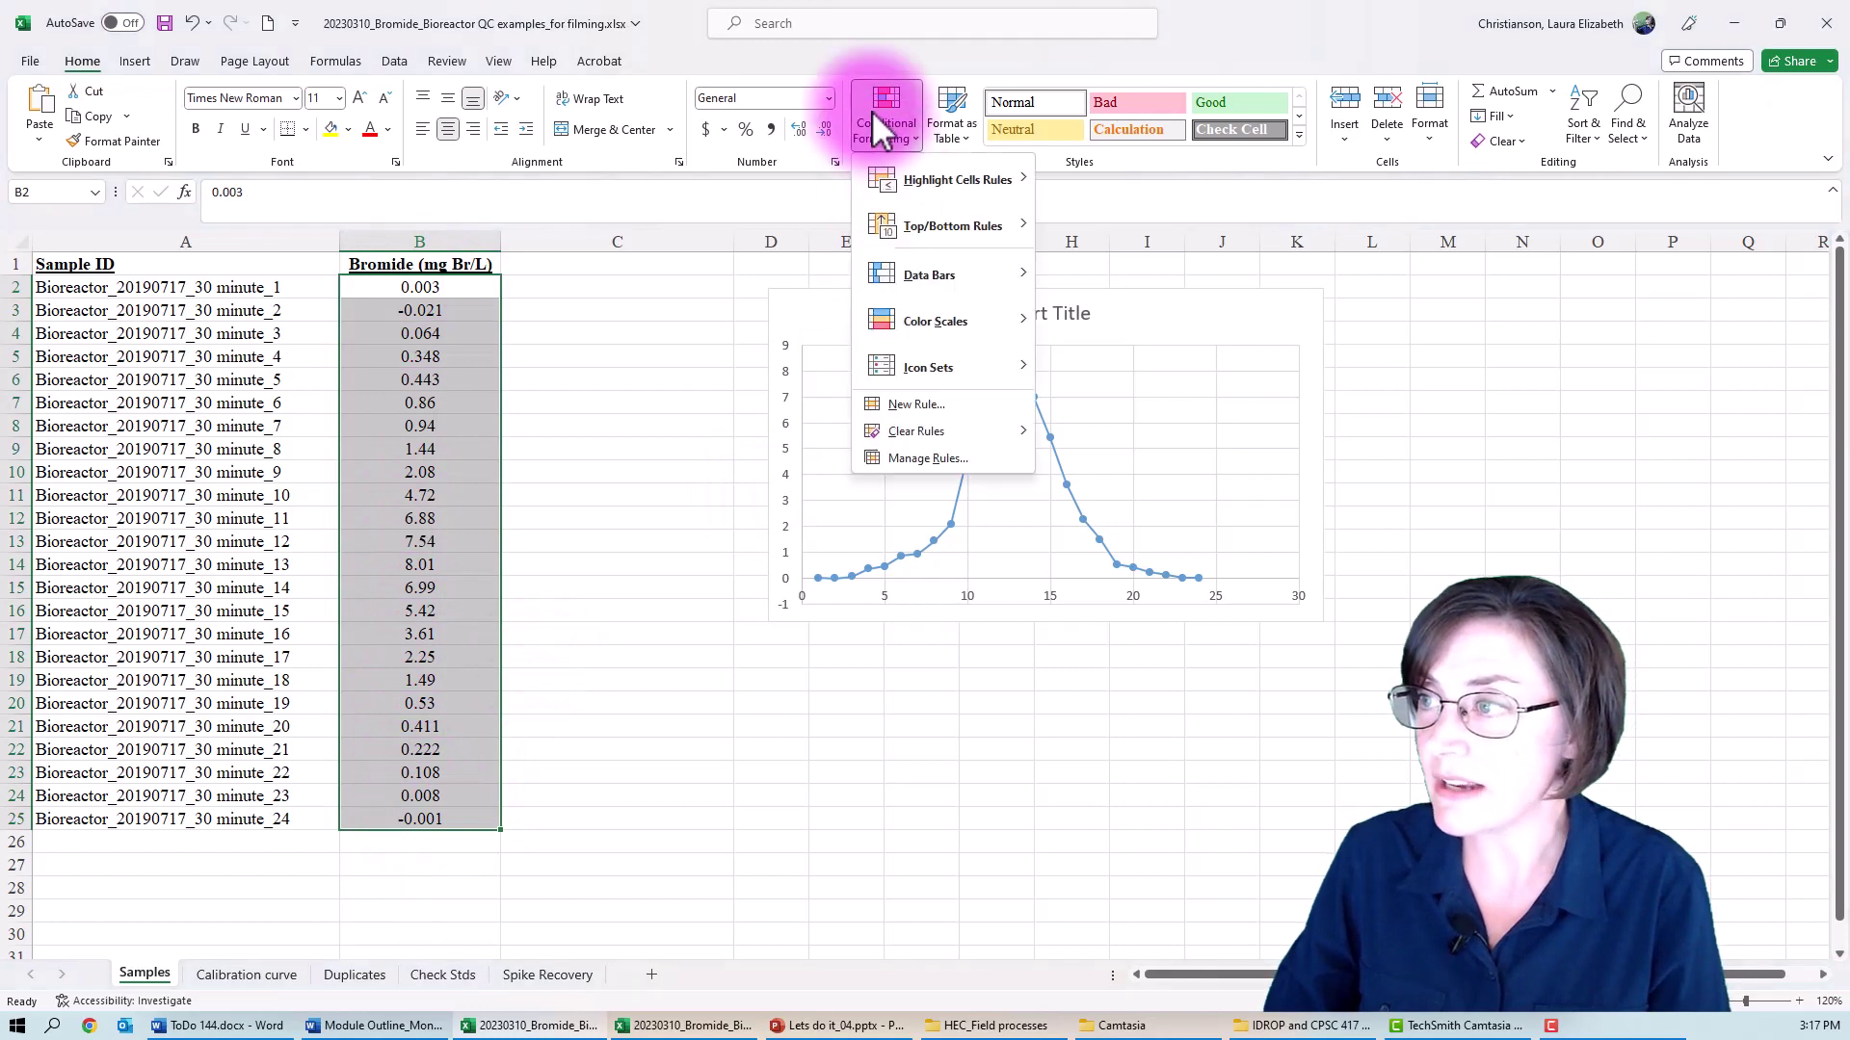
mouse_move(957, 181)
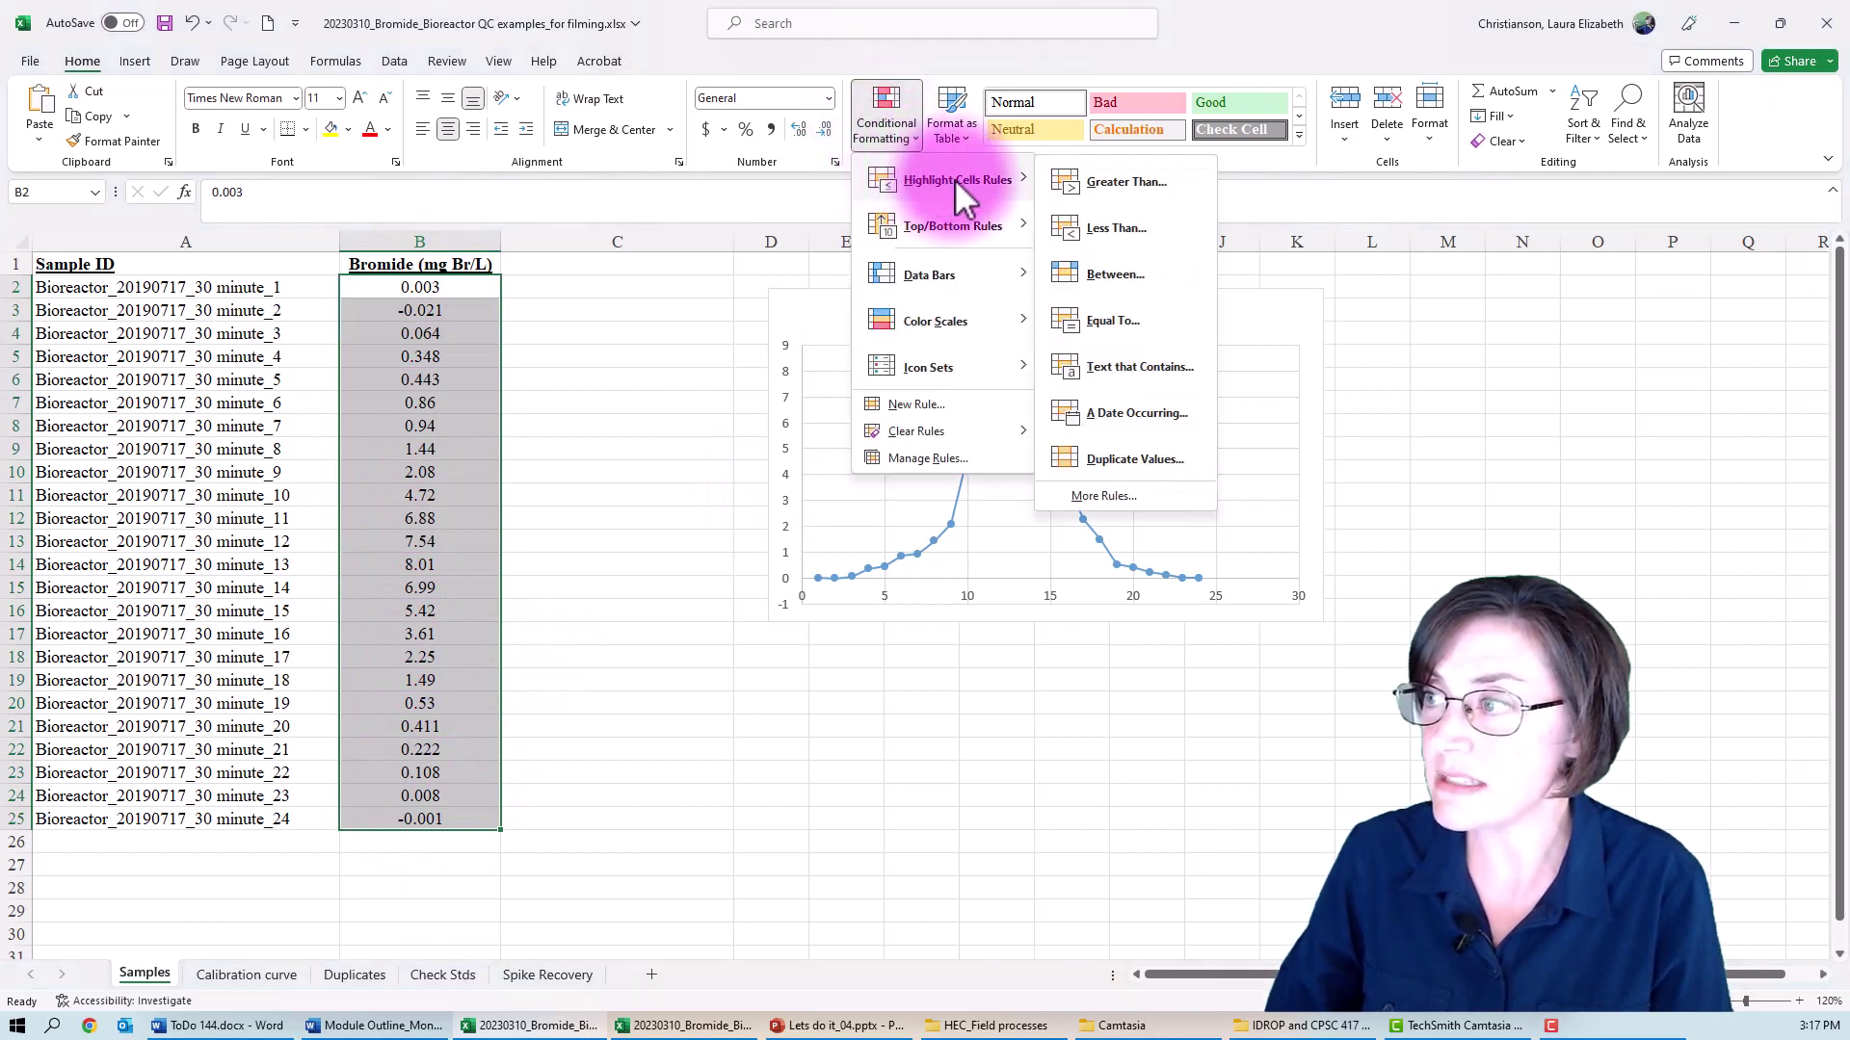
left_click(1110, 227)
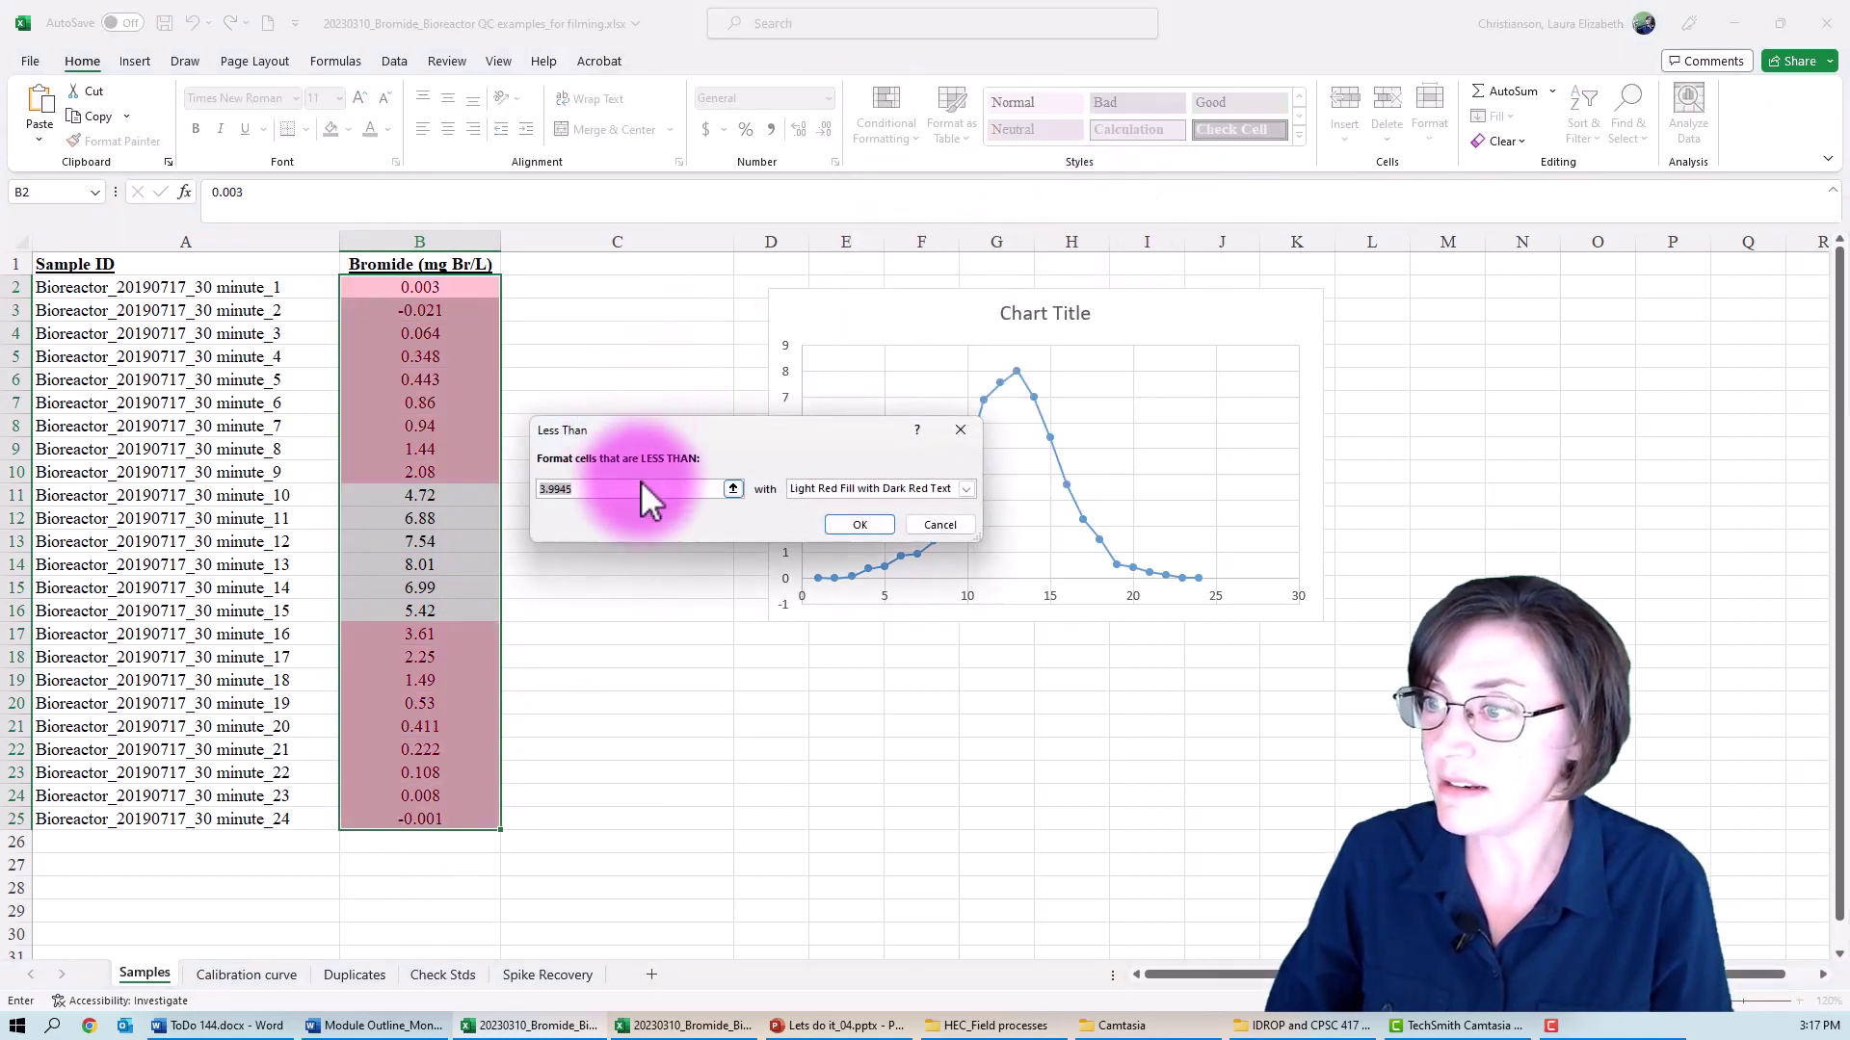
type("0.50")
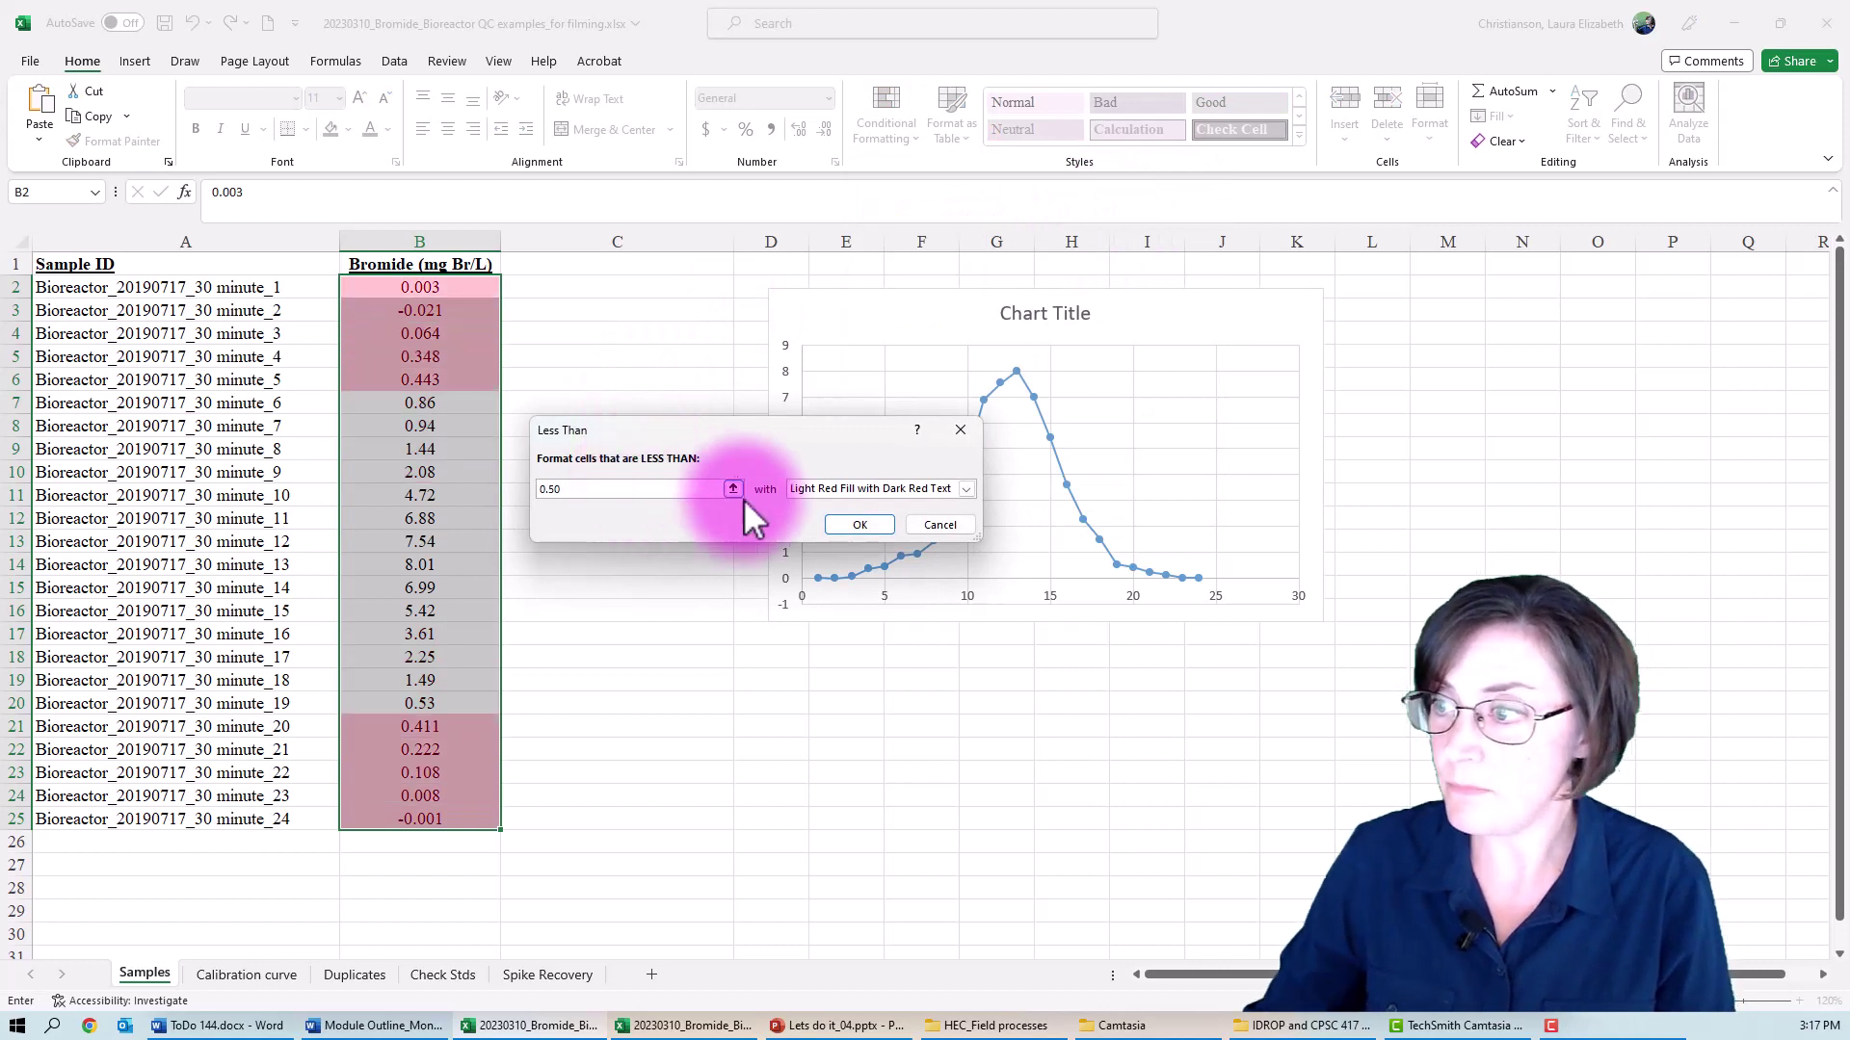
left_click(858, 524)
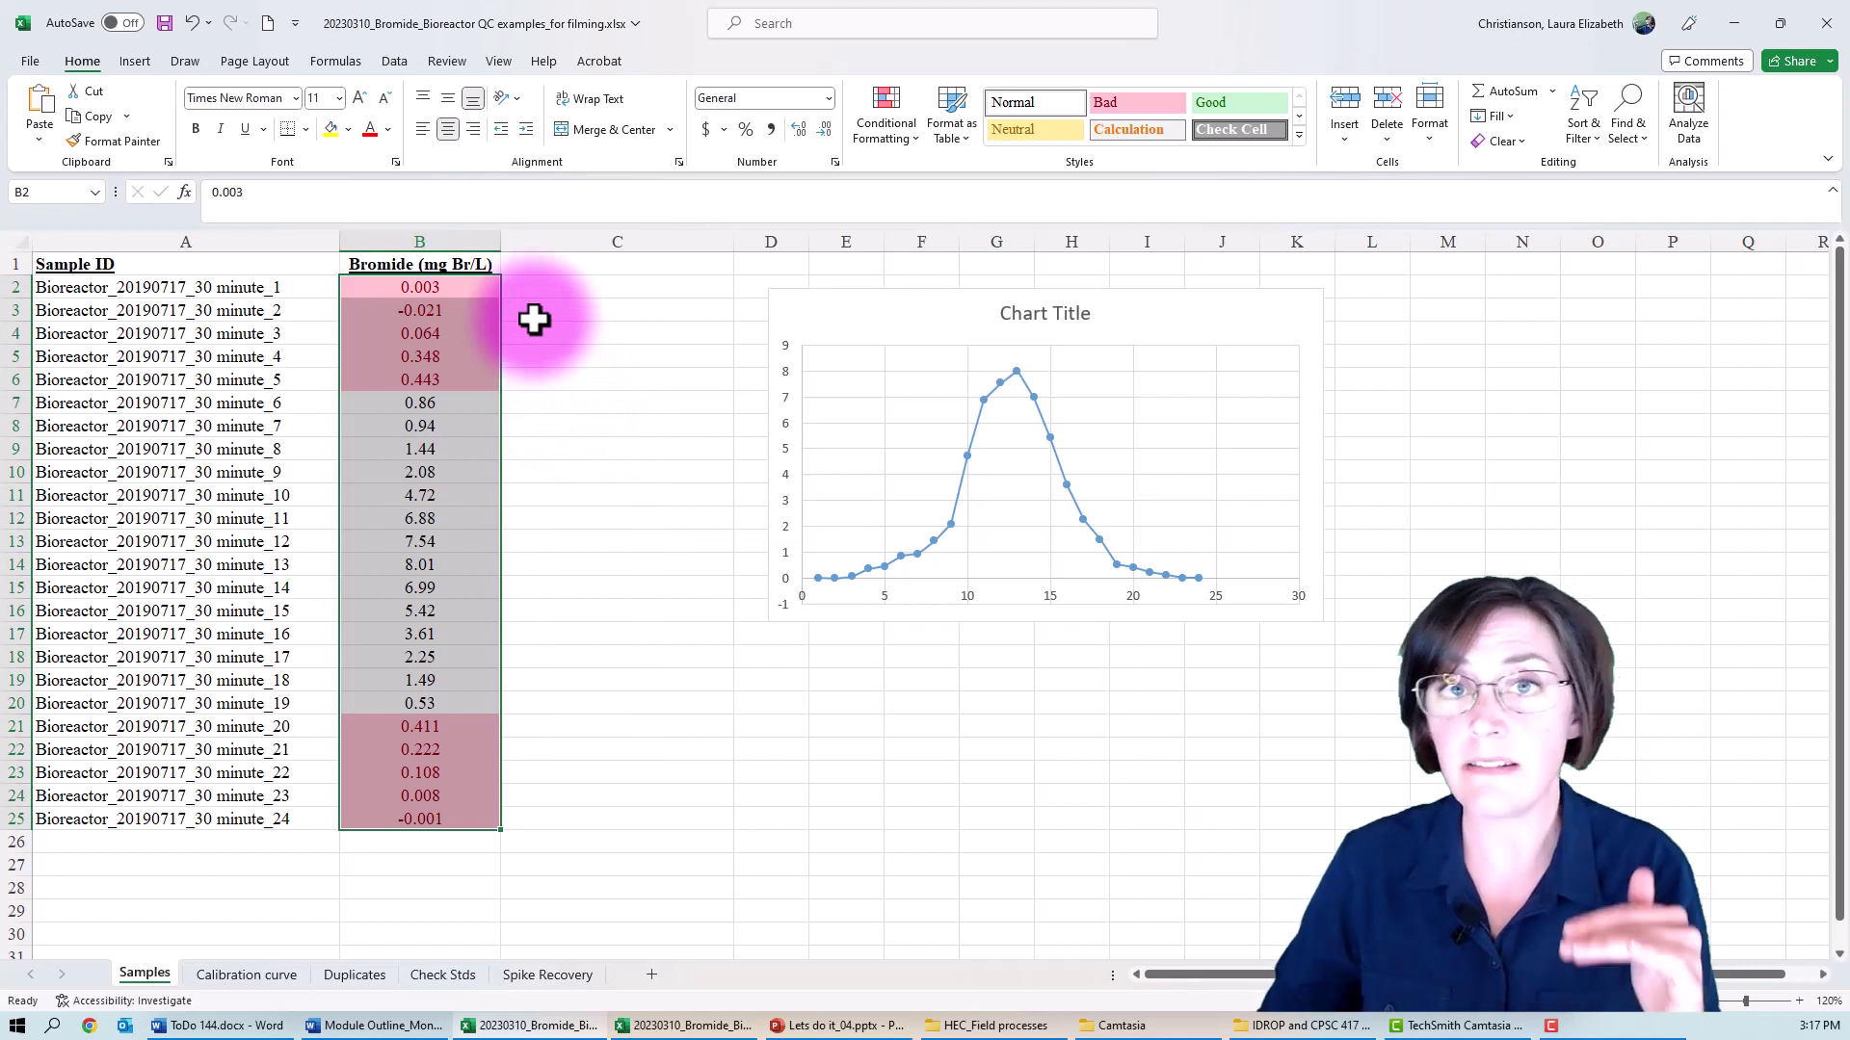
left_click(578, 264)
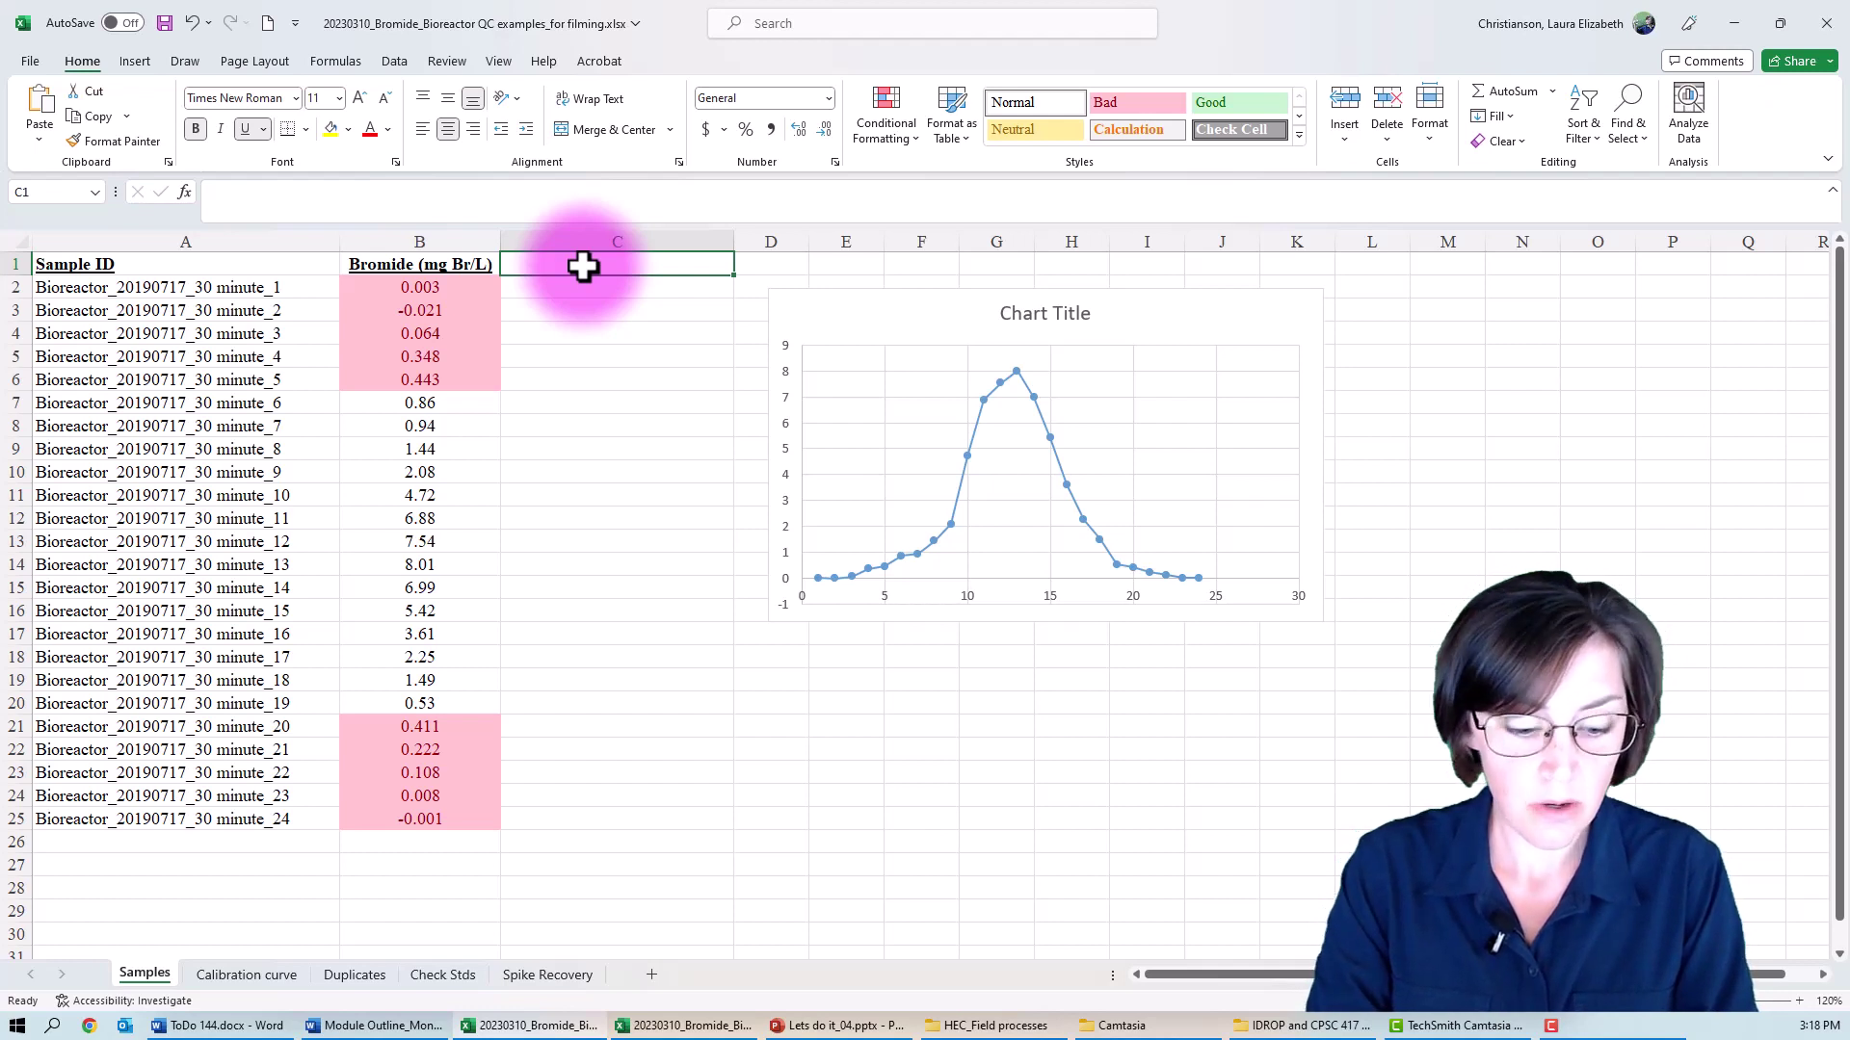
type("QAQC Br")
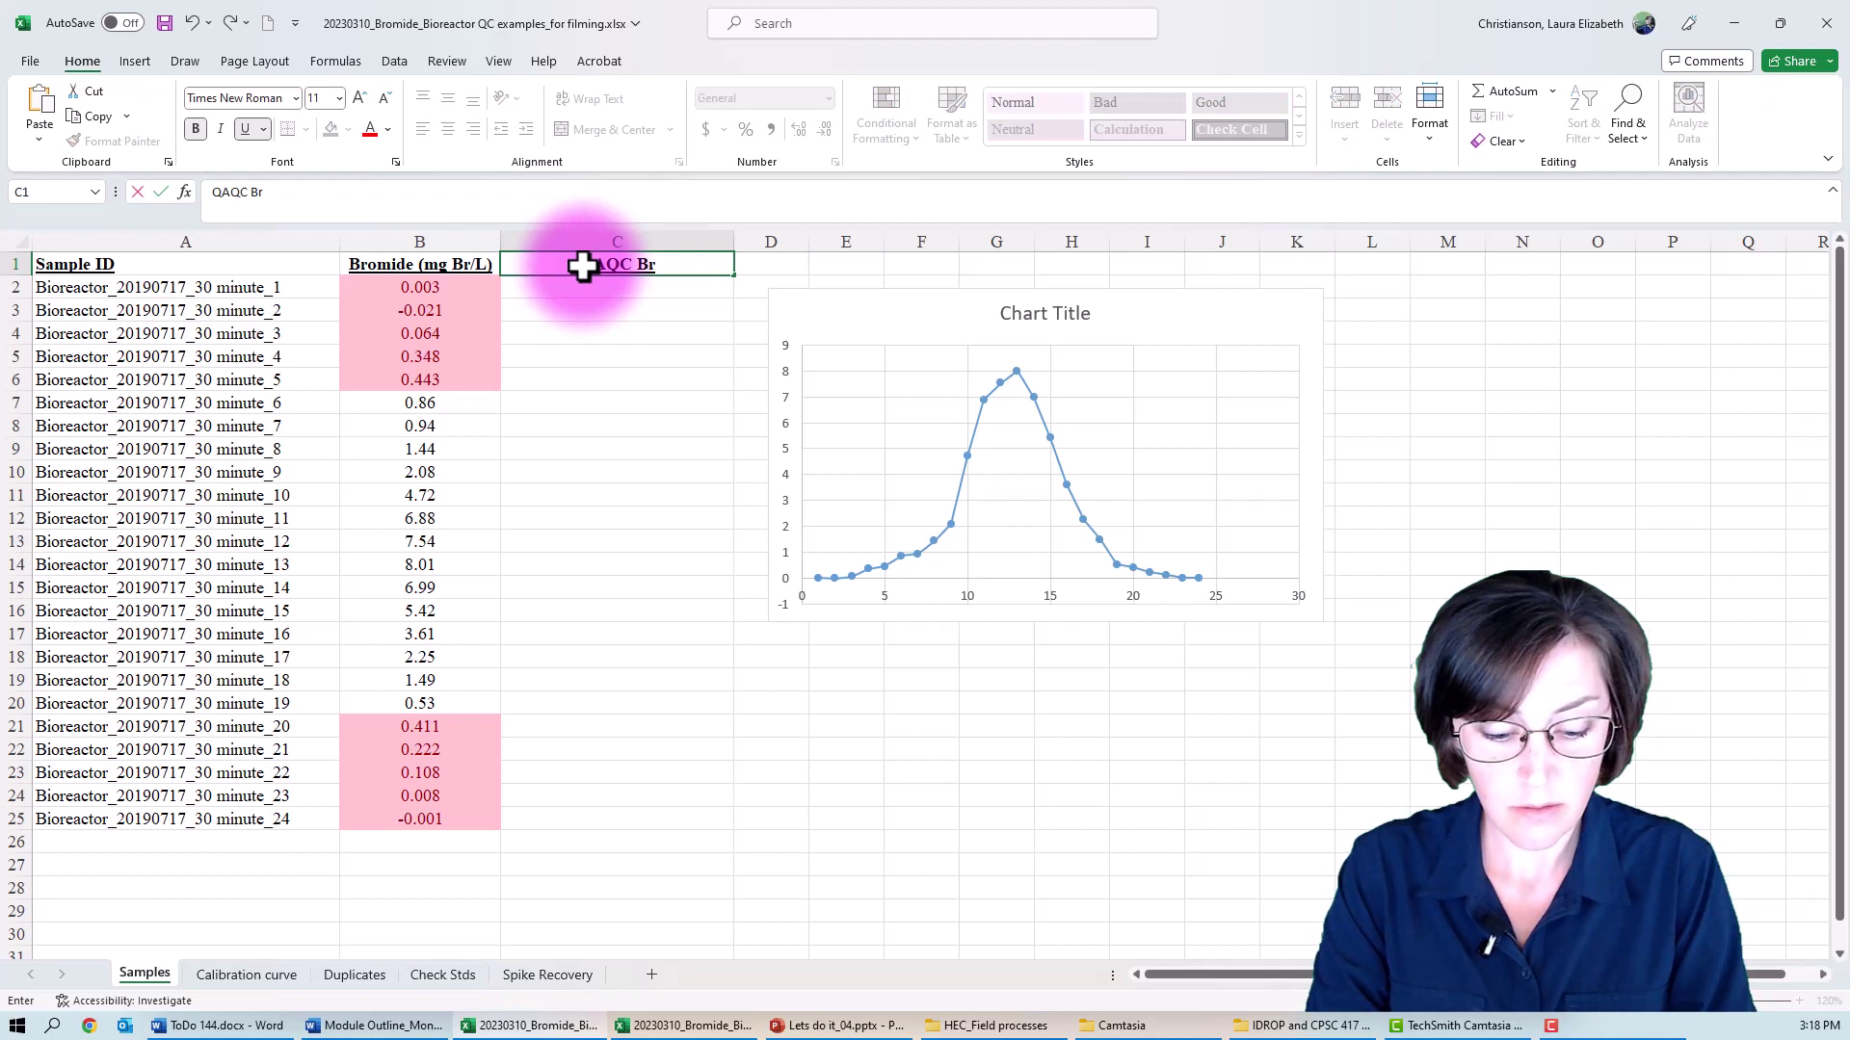
type("omide Concentration")
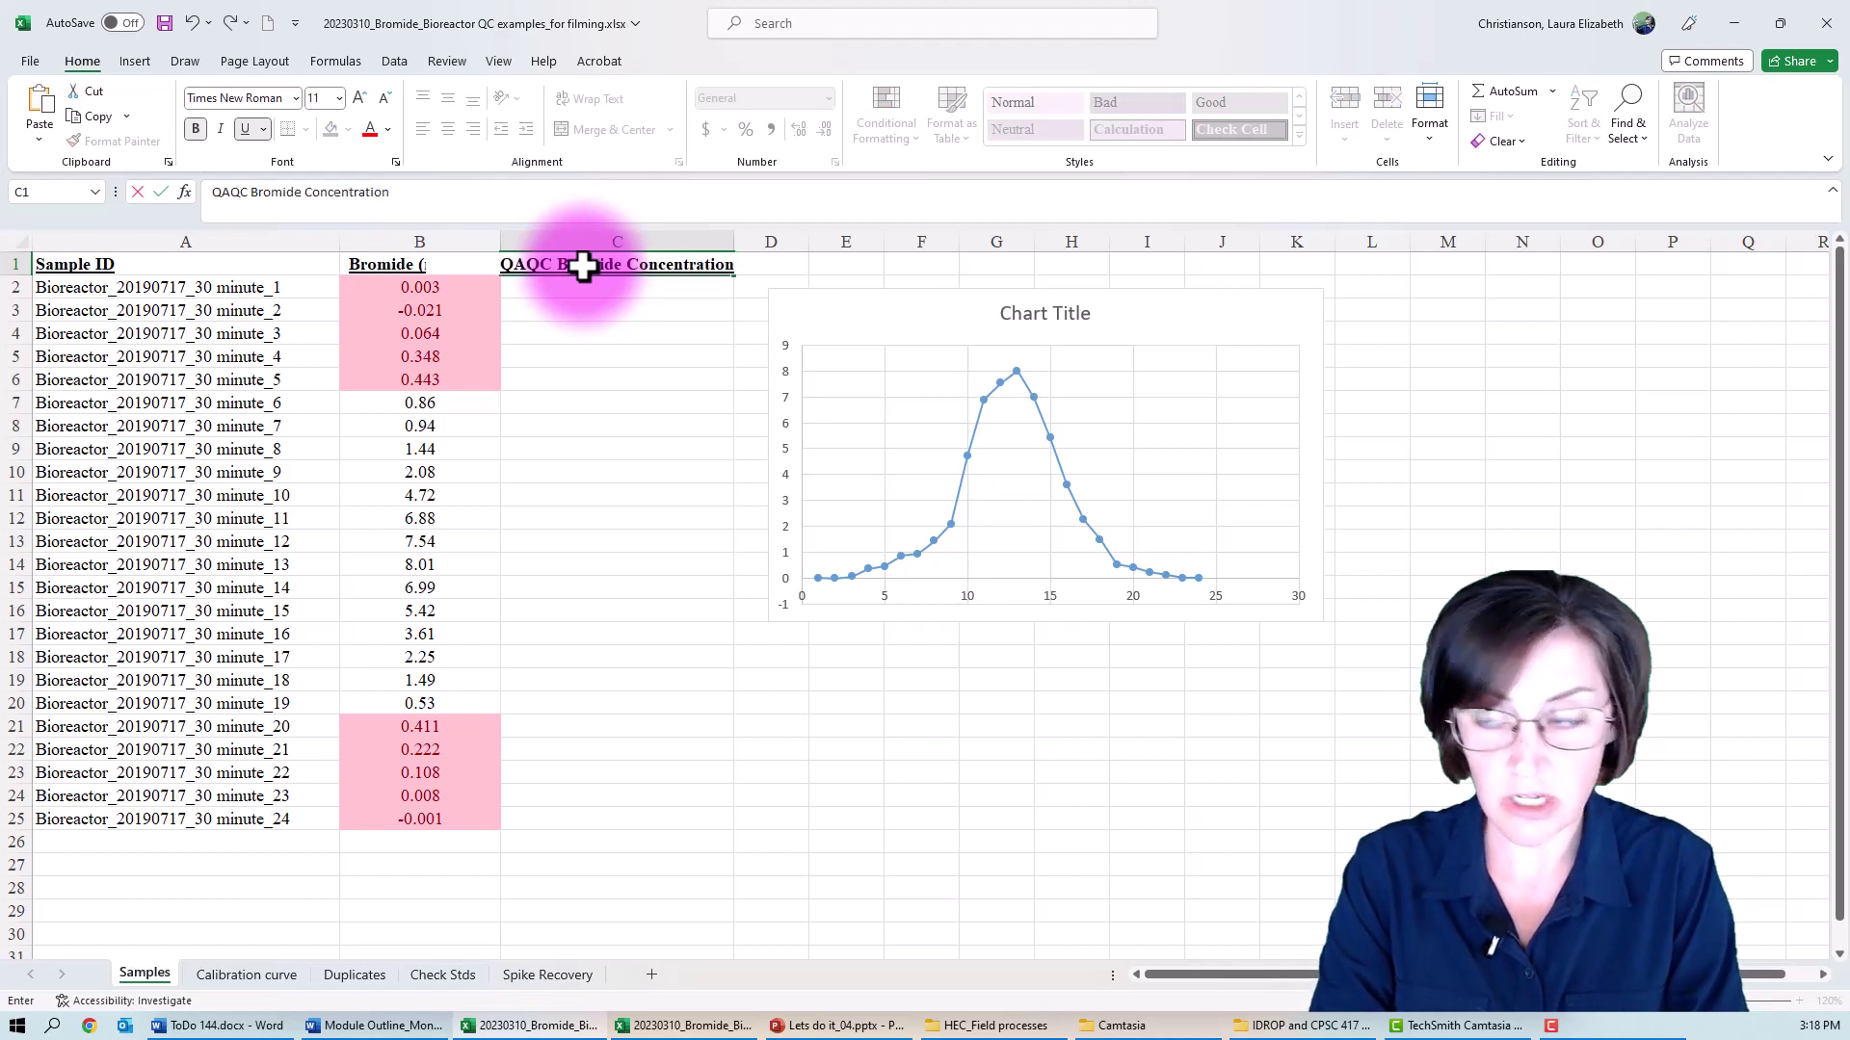
type("s")
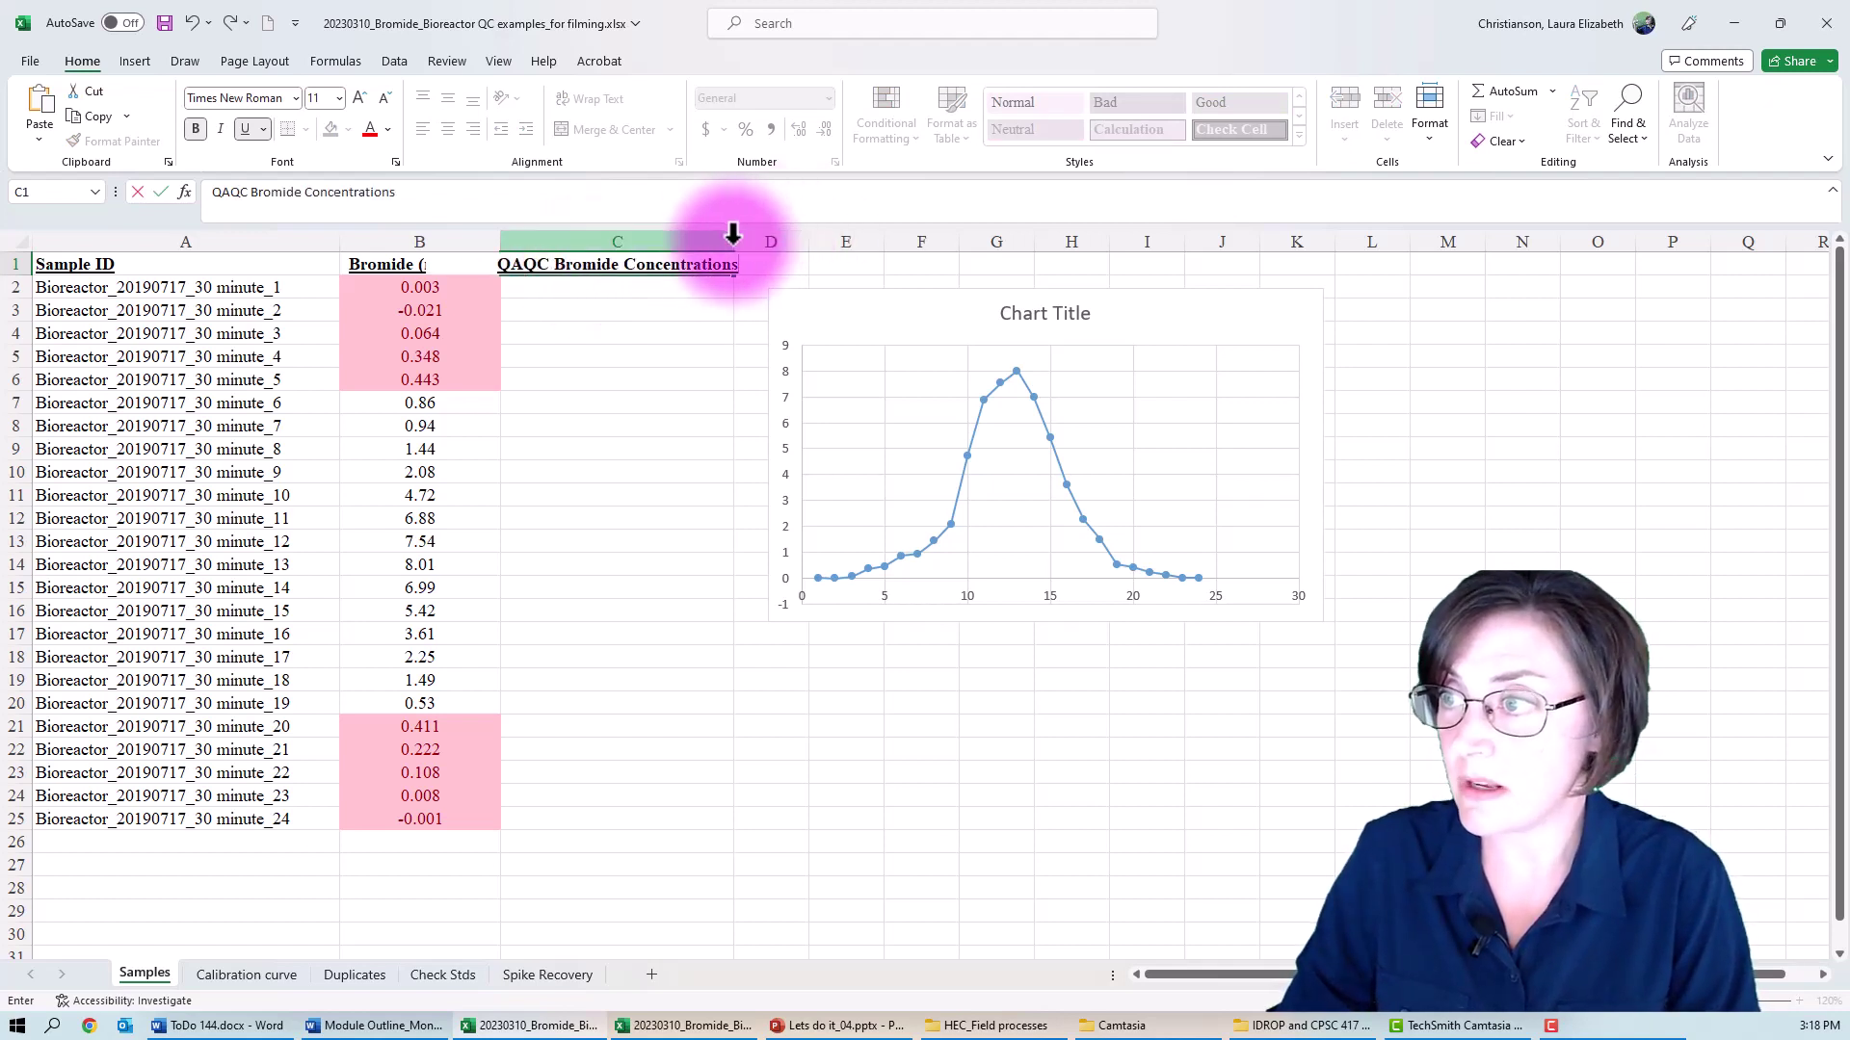
Step: Commit the 'QAQC Bromide Concentrations' heading in C1 and widen column C to fit it
left_click(619, 382)
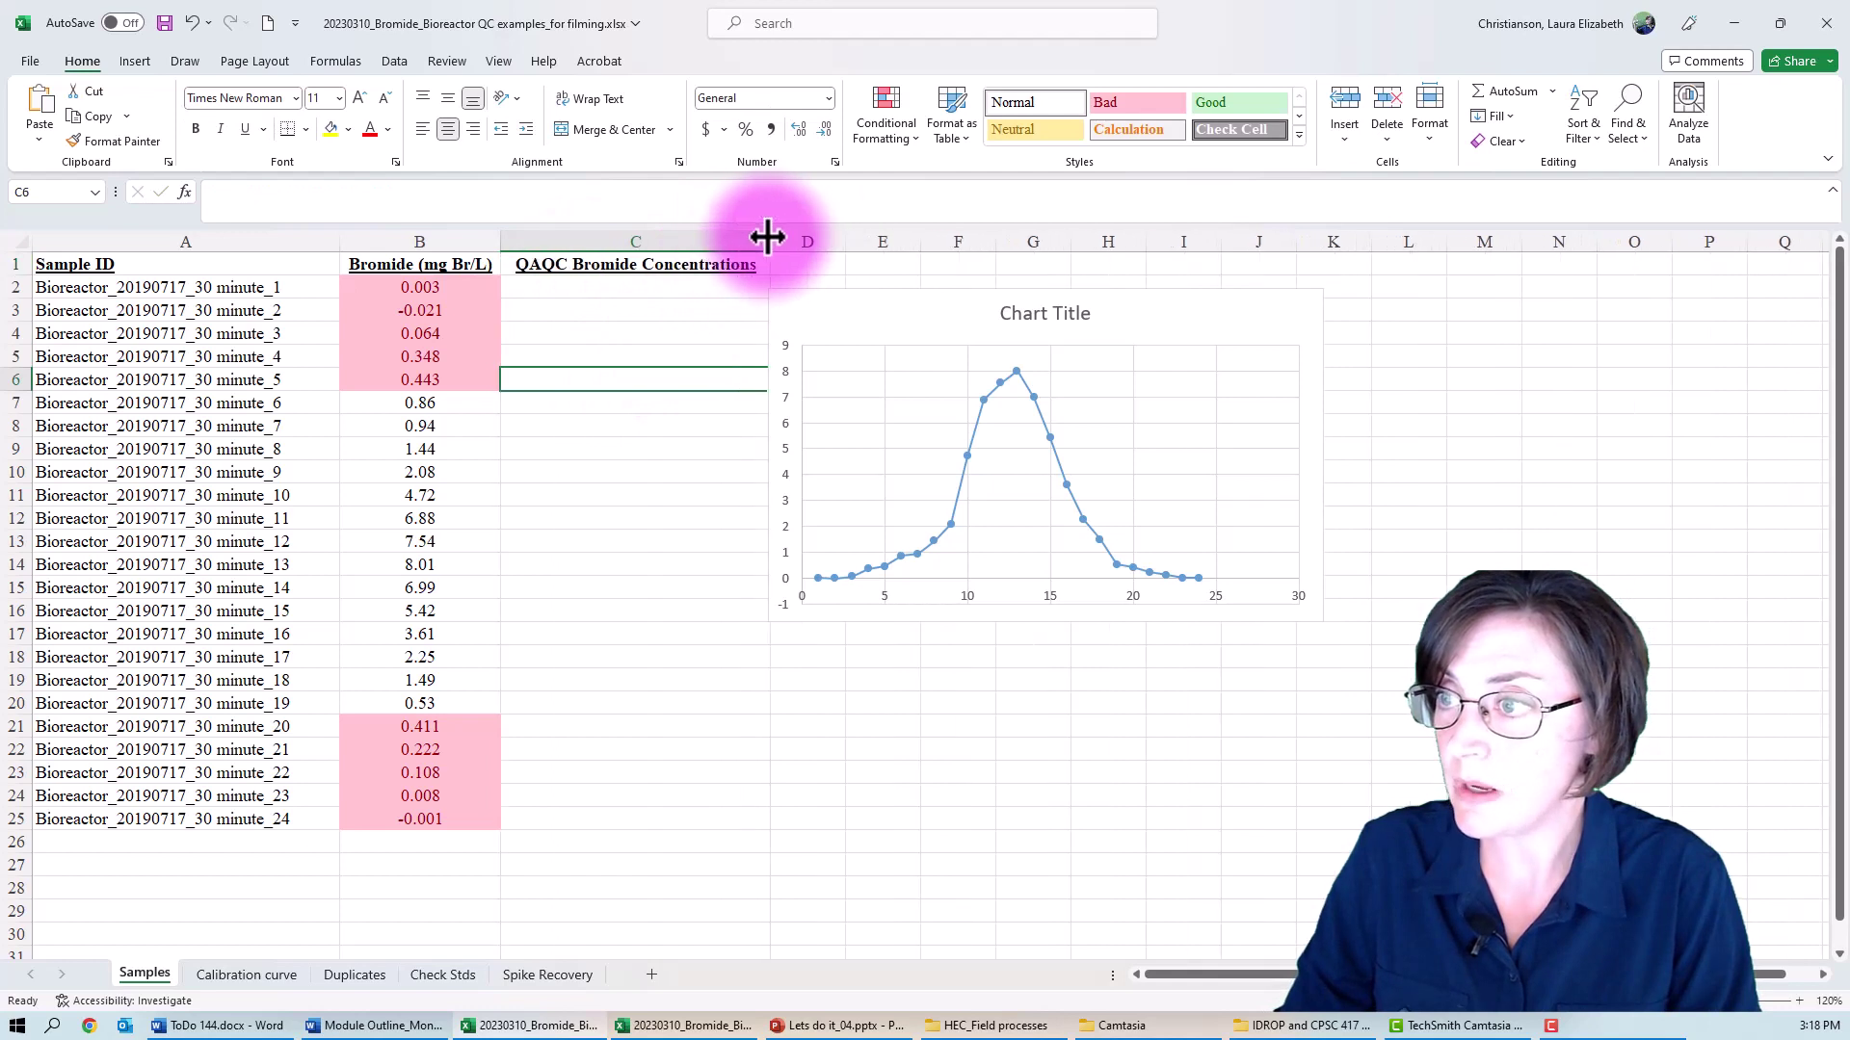
left_click_drag(735, 241, 771, 242)
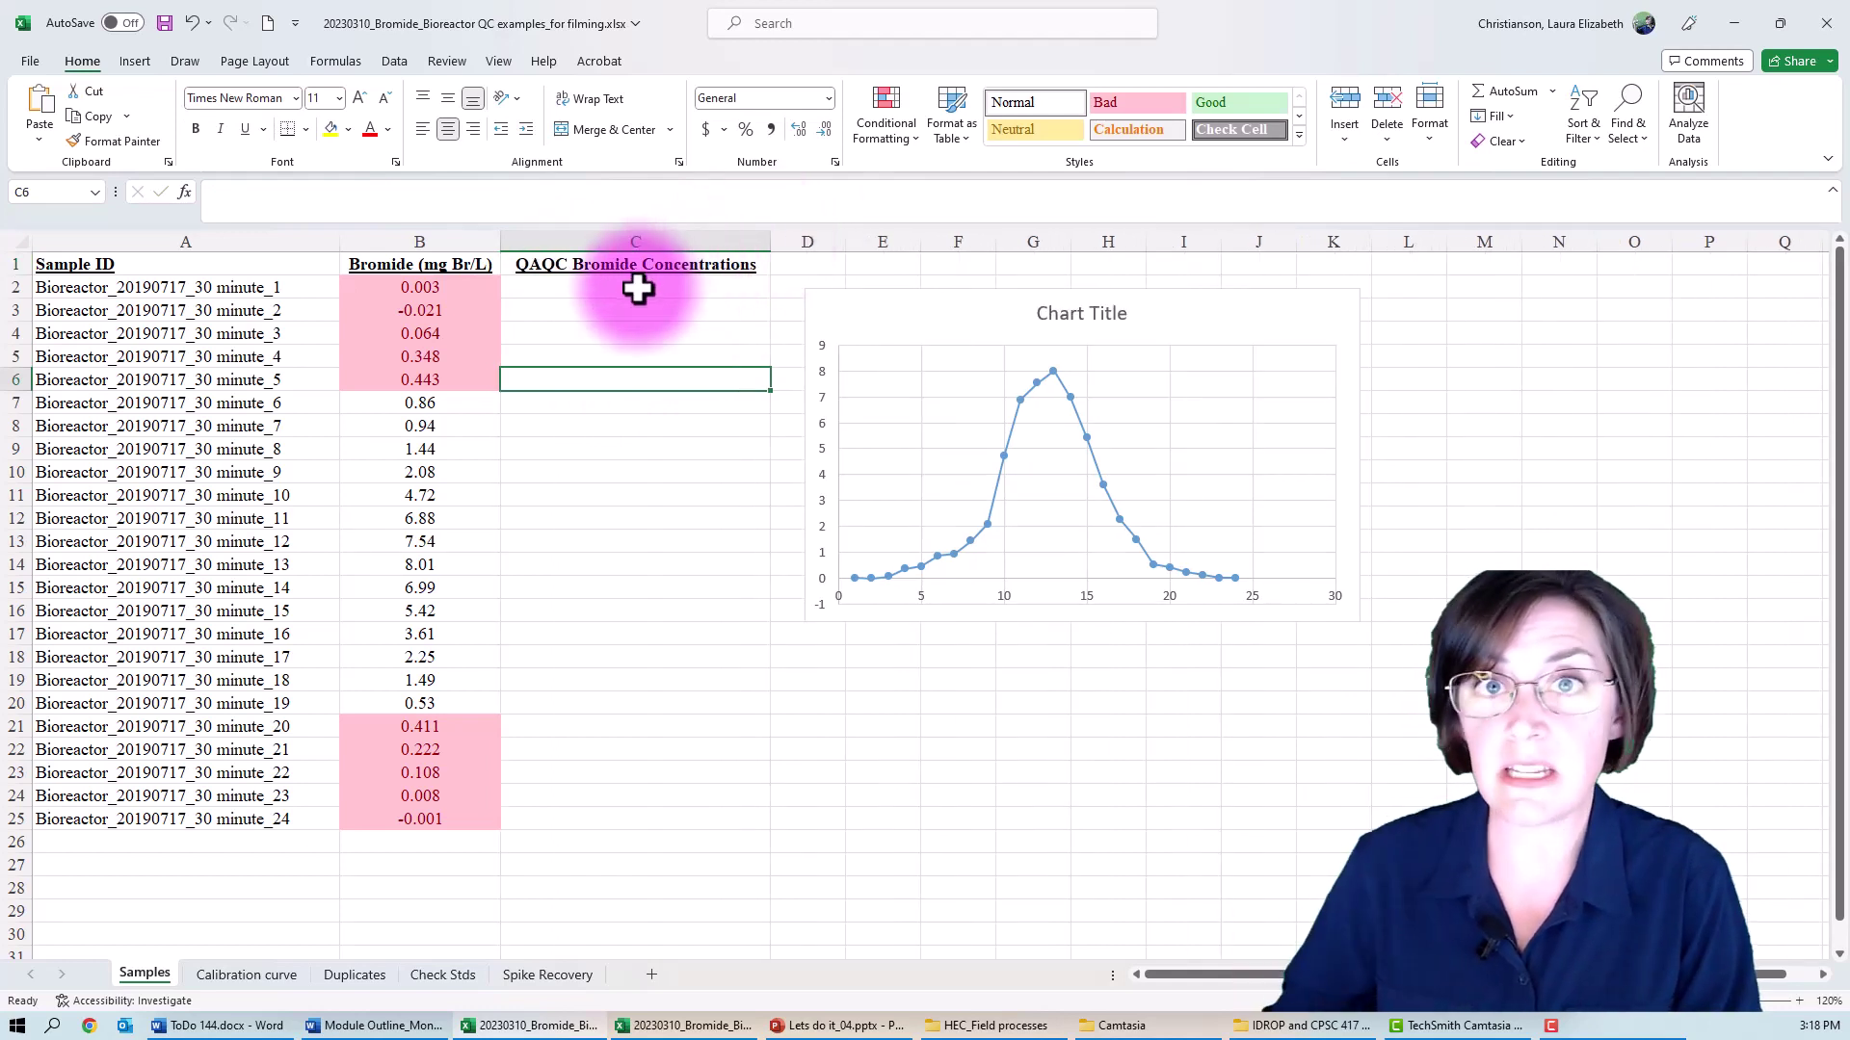
left_click(637, 290)
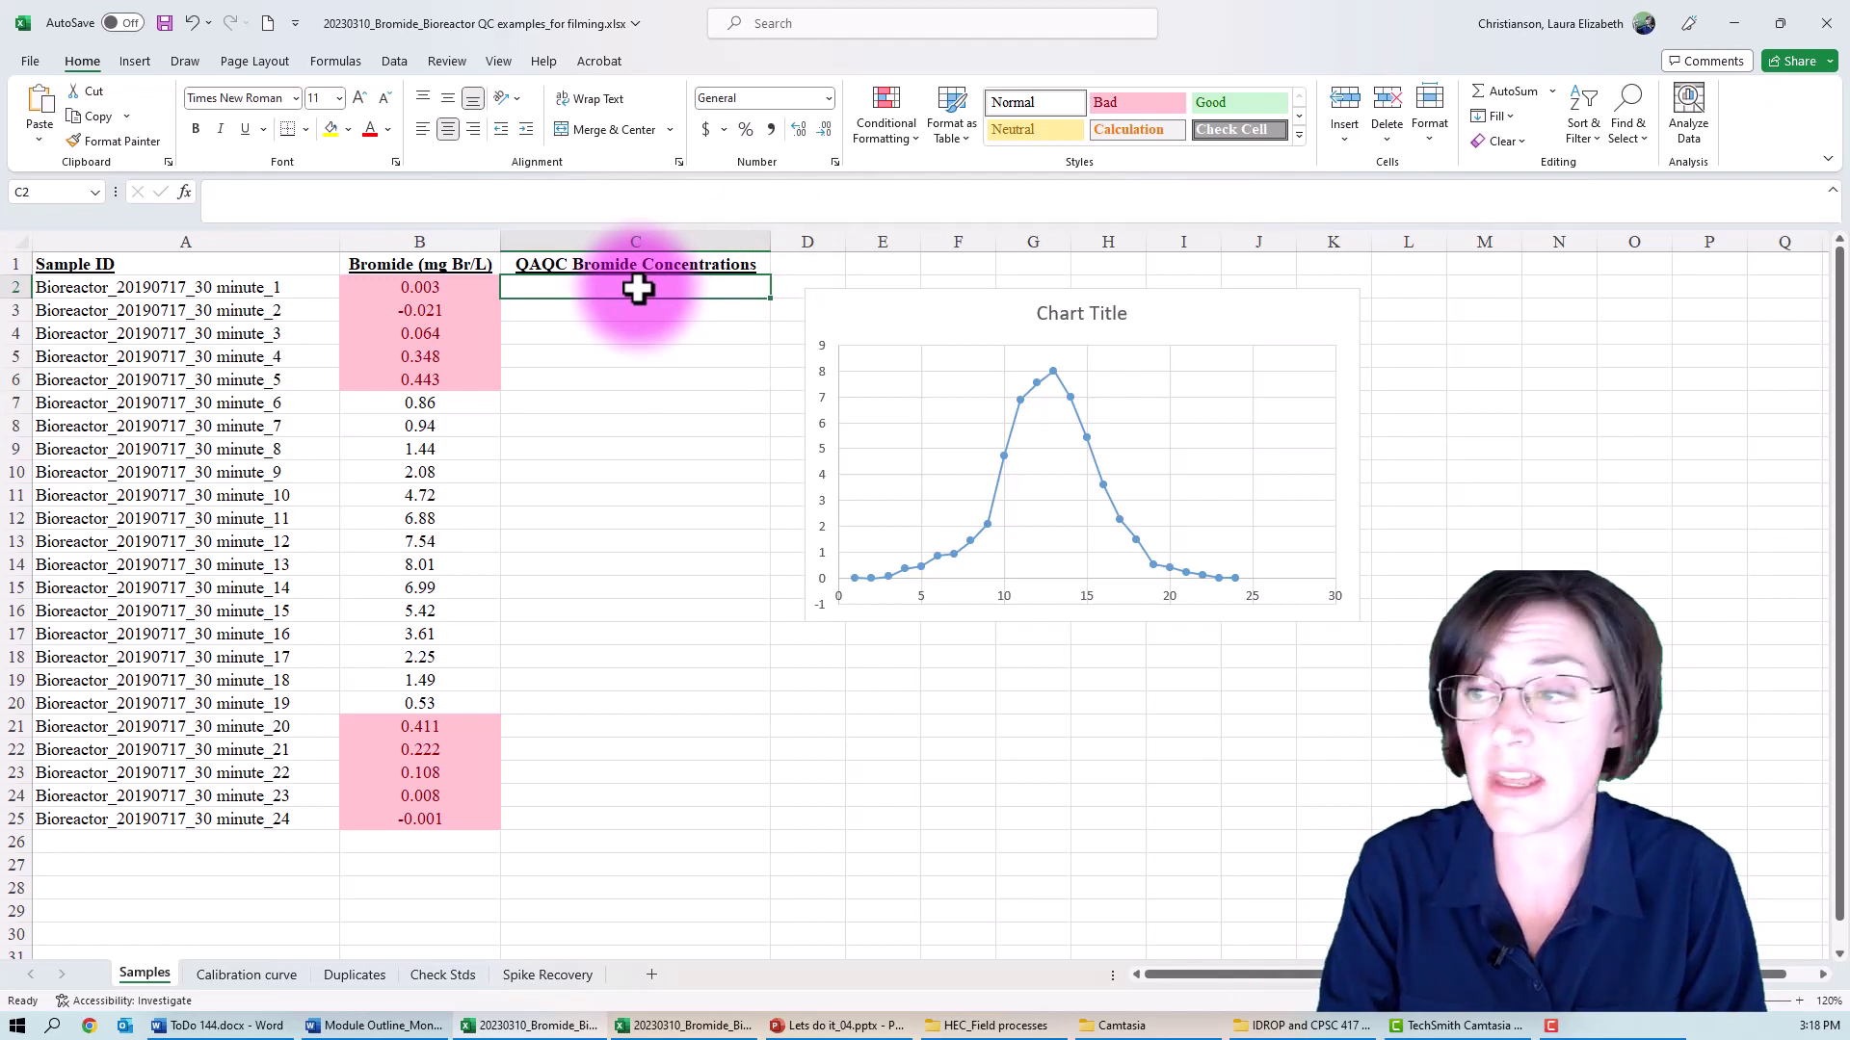
type("=")
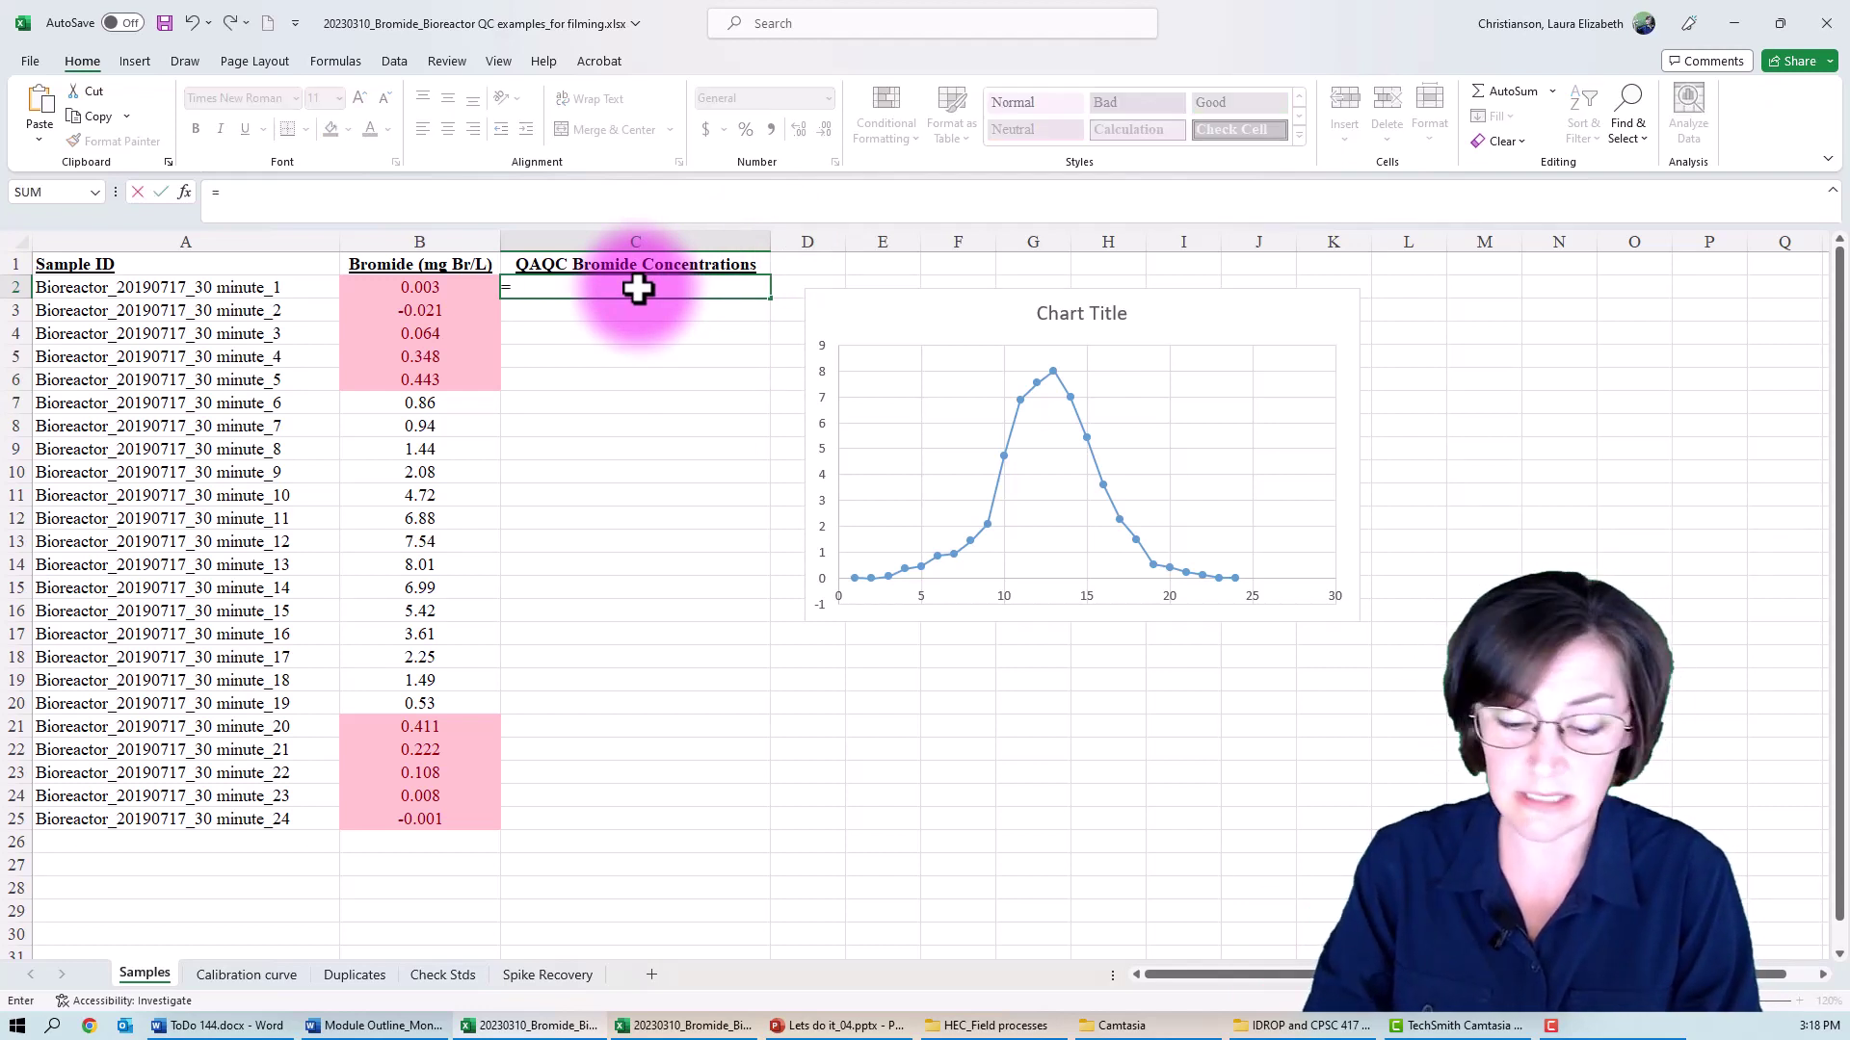
type("if")
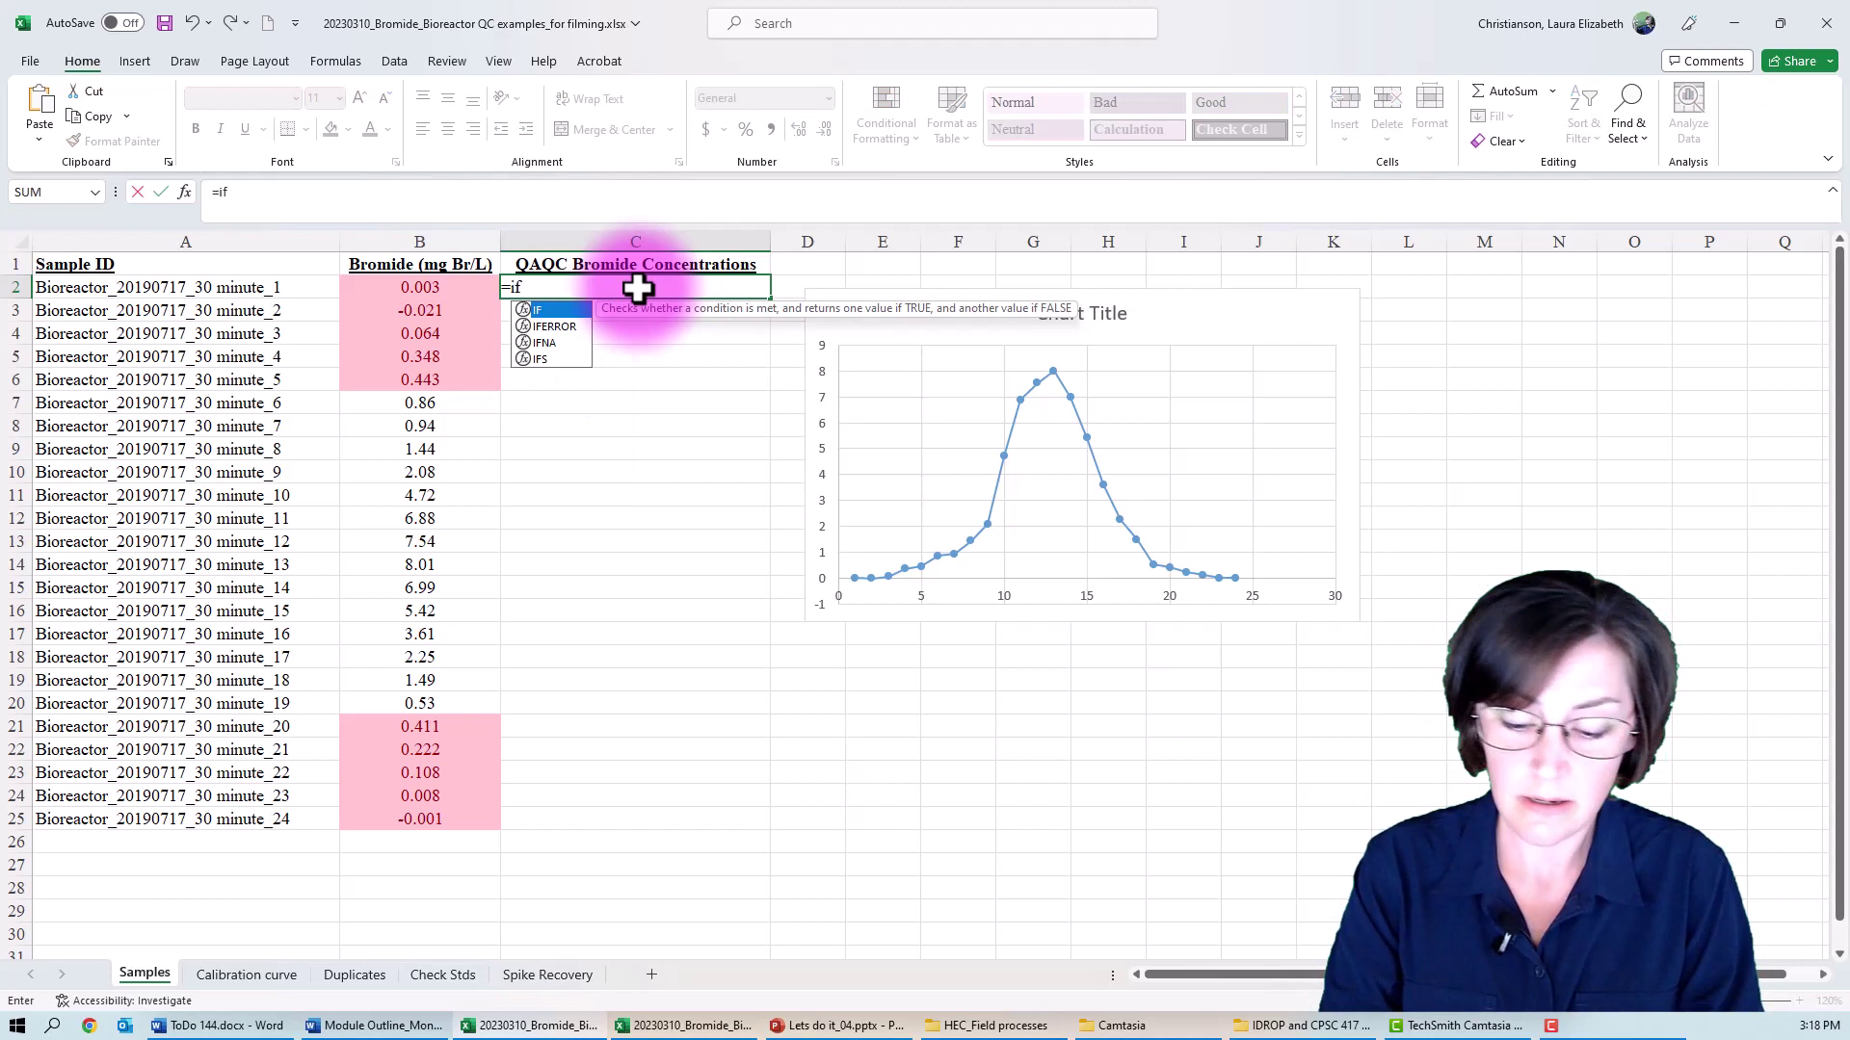
type("(")
Step: Enter =IF(B2<0.5,"0.50",B2) in C2 so low readings show as 0.50
key("Left")
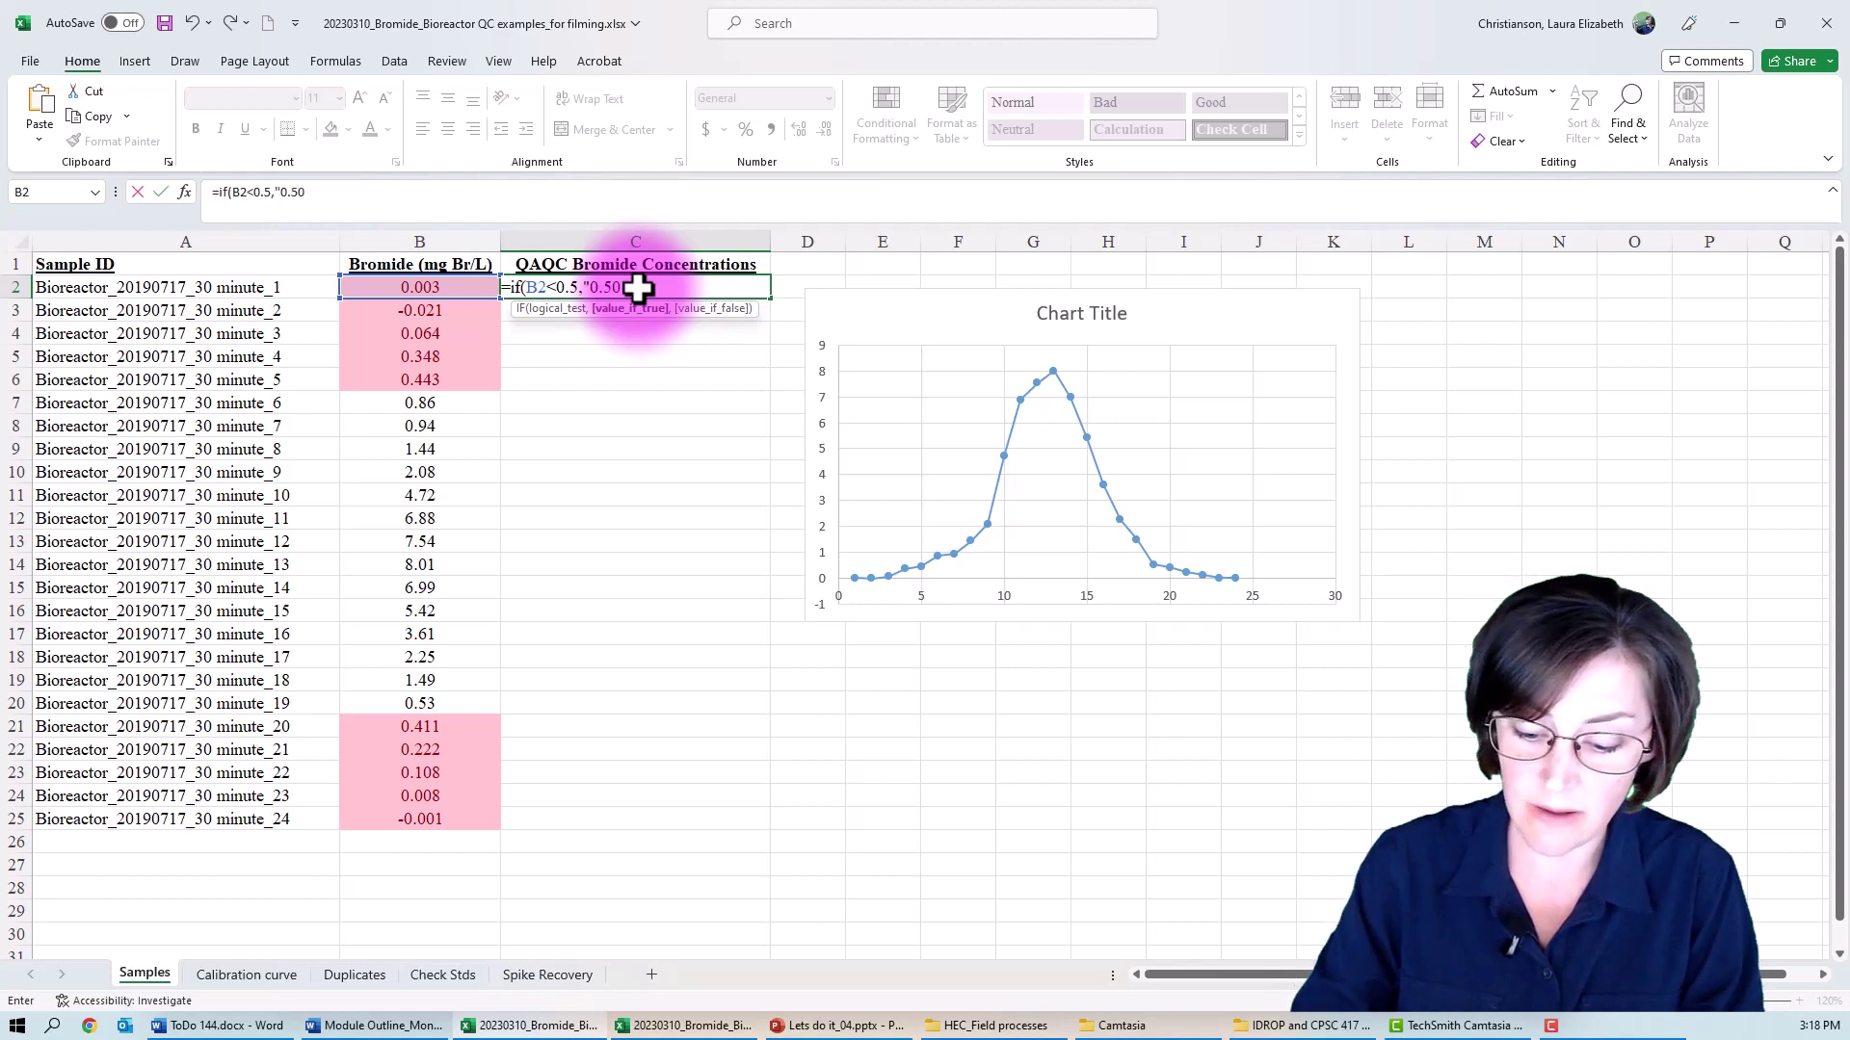
type("\",")
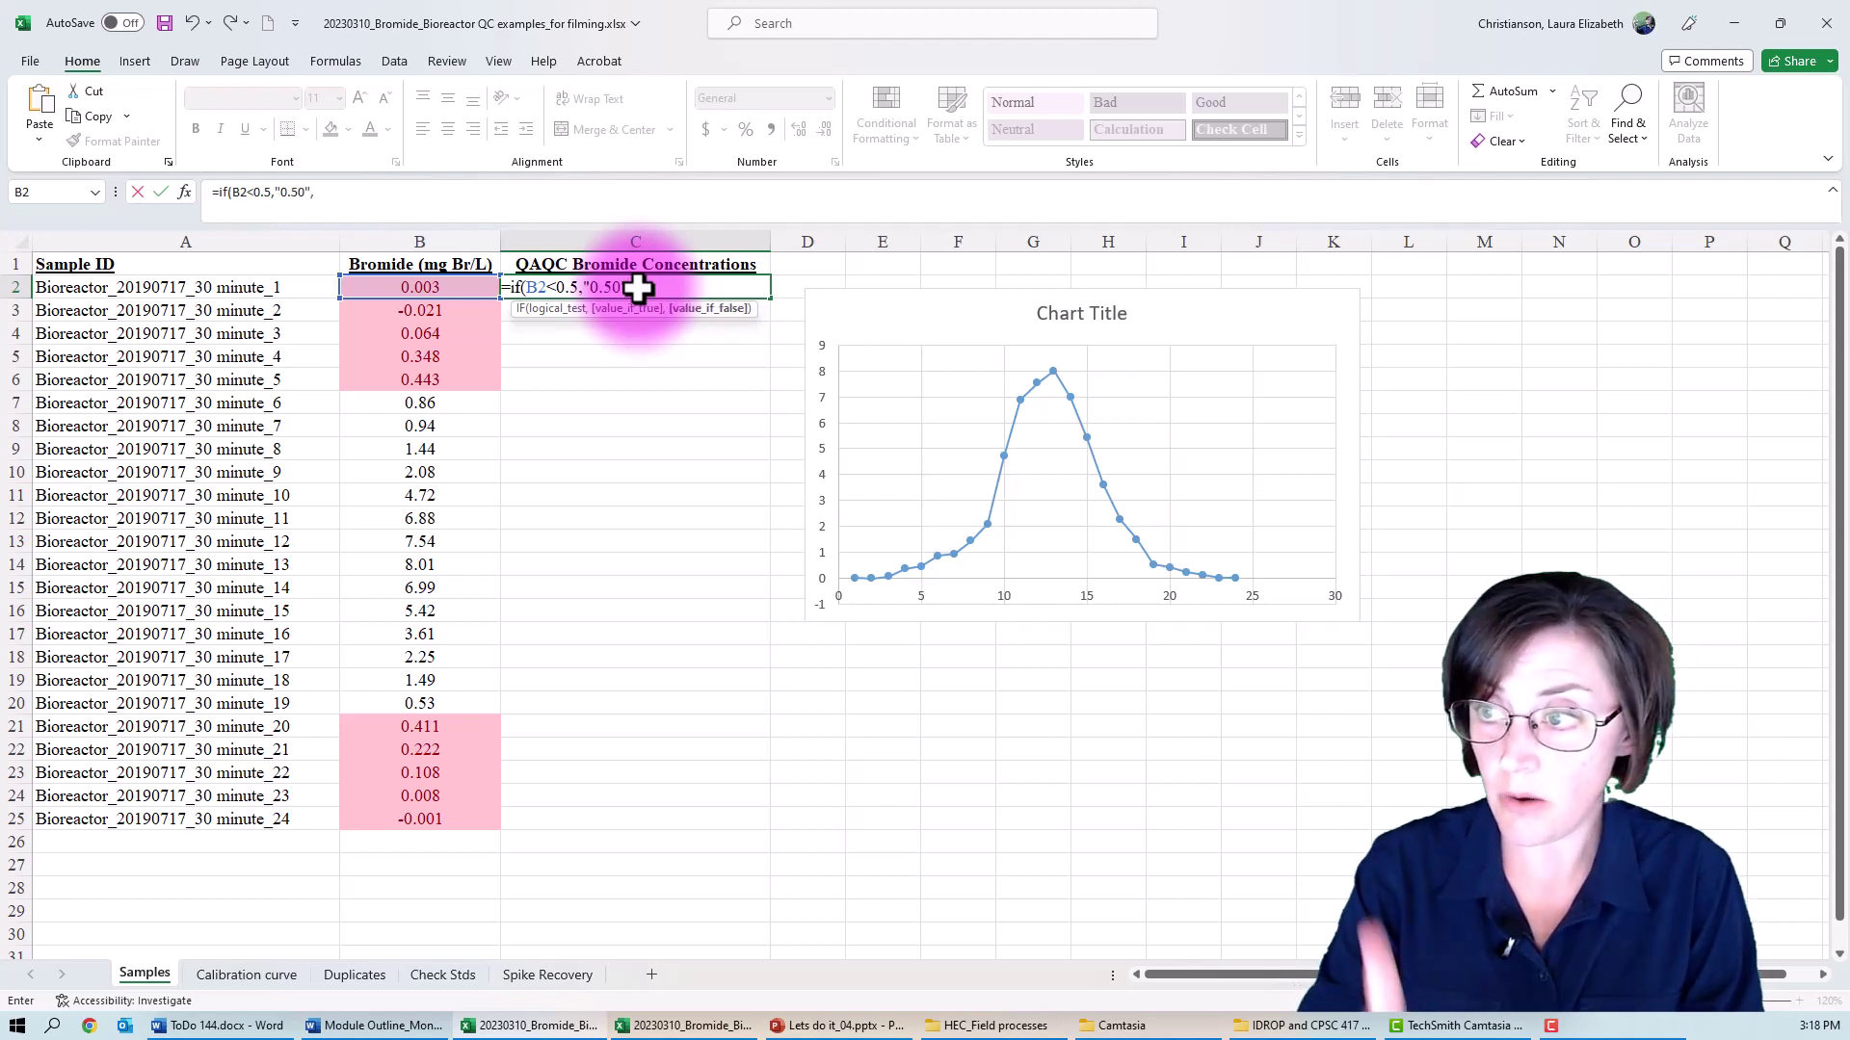
left_click(470, 288)
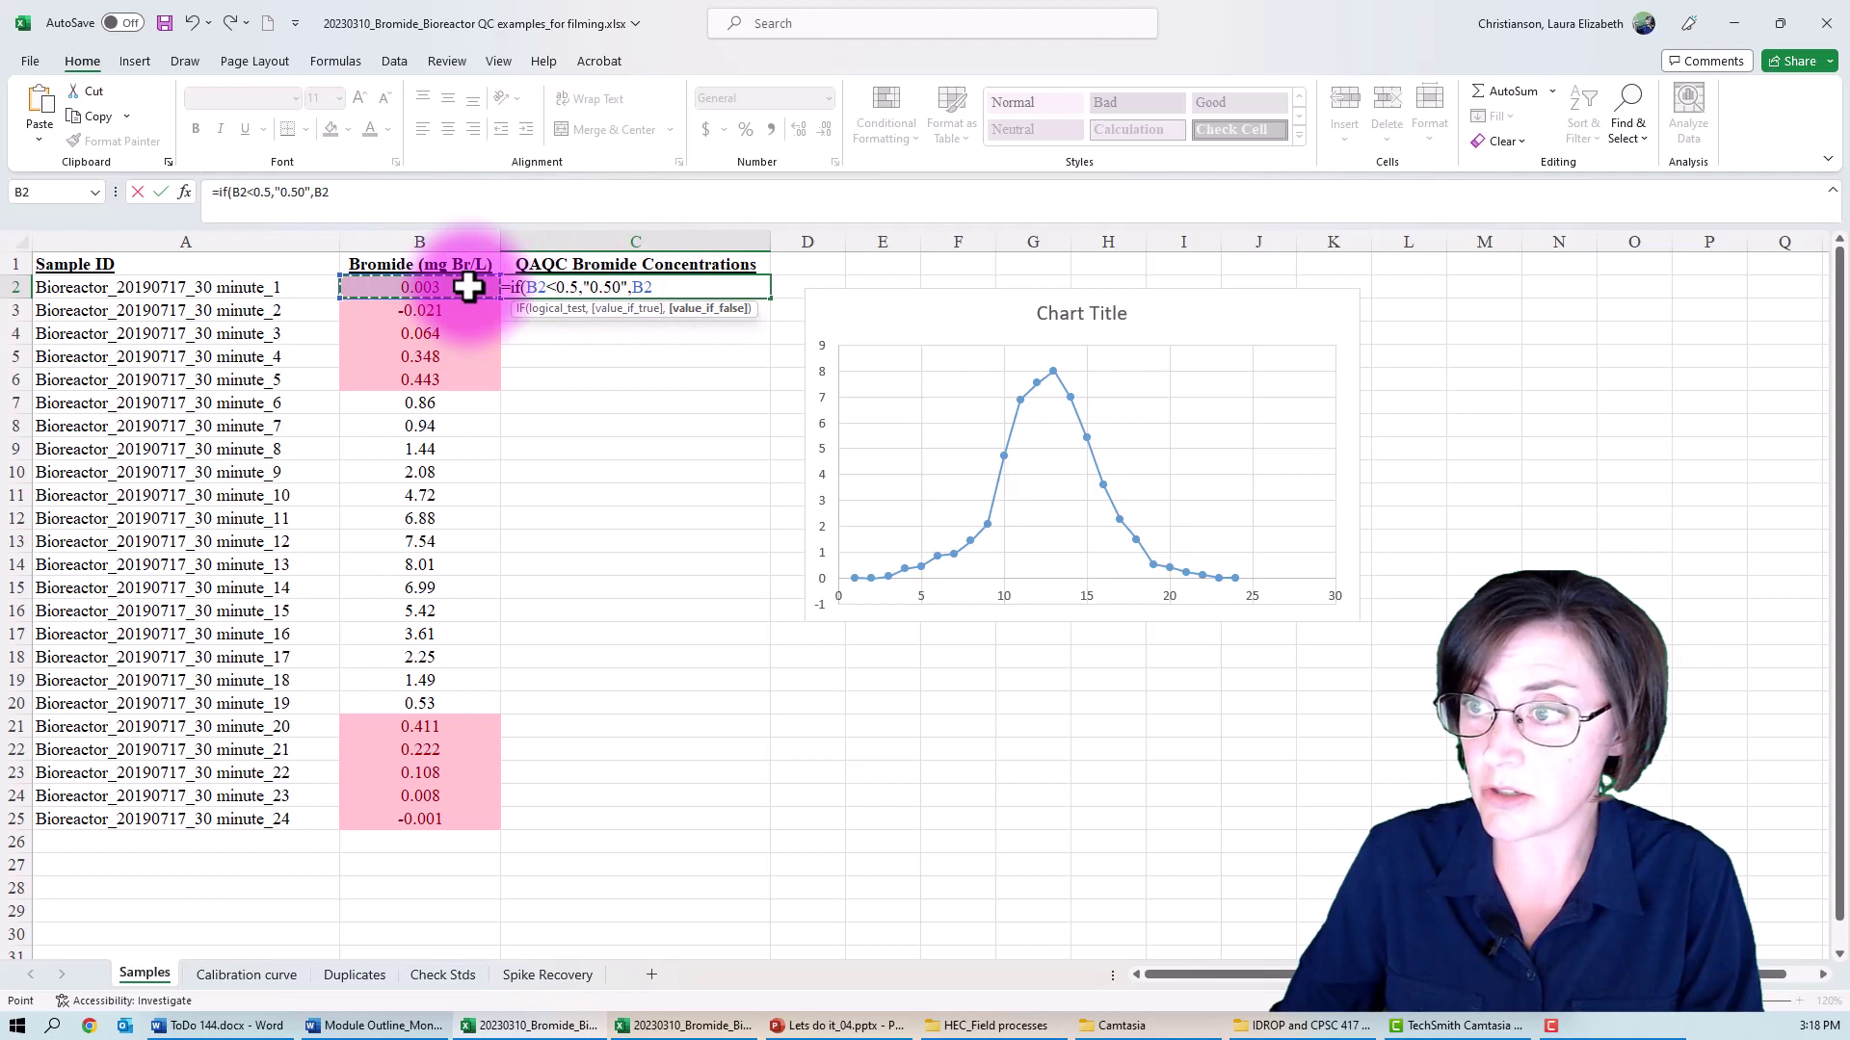
type(")")
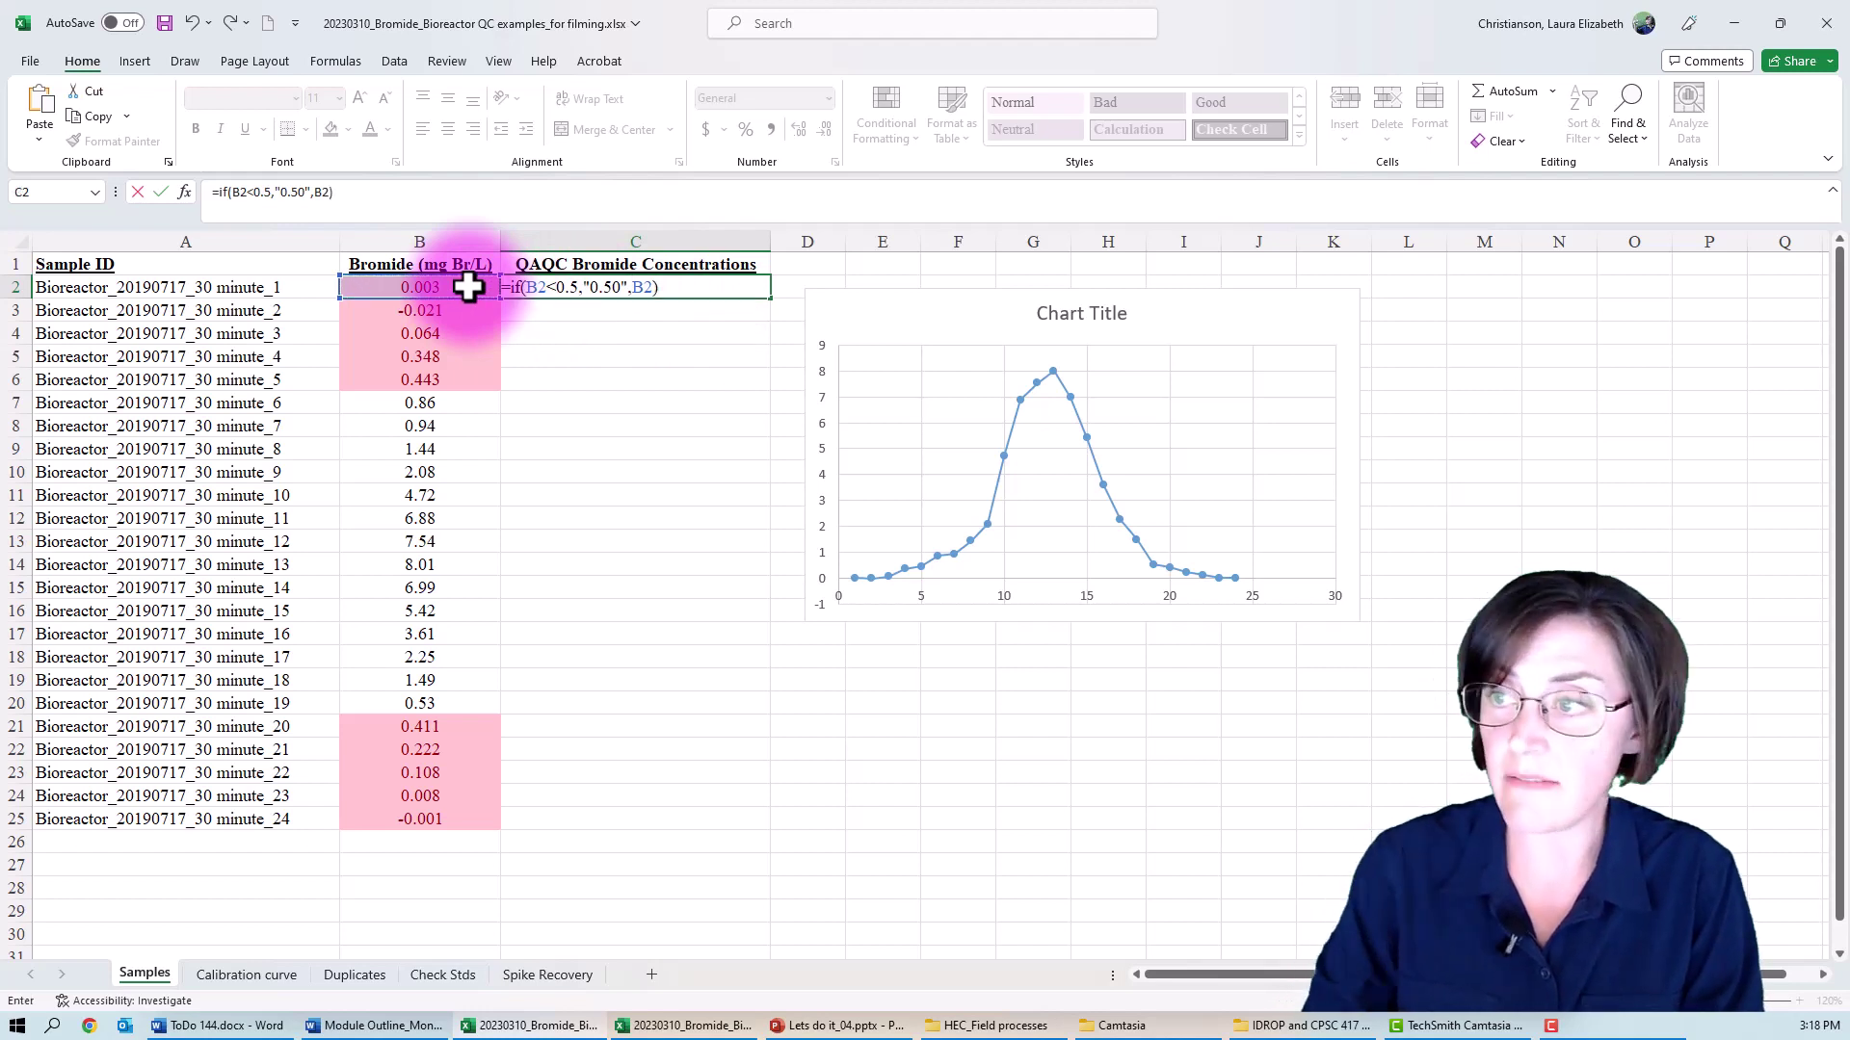
key("Return")
Step: Fill the IF formula down C2:C25 and review the low readings at the top
left_click(643, 289)
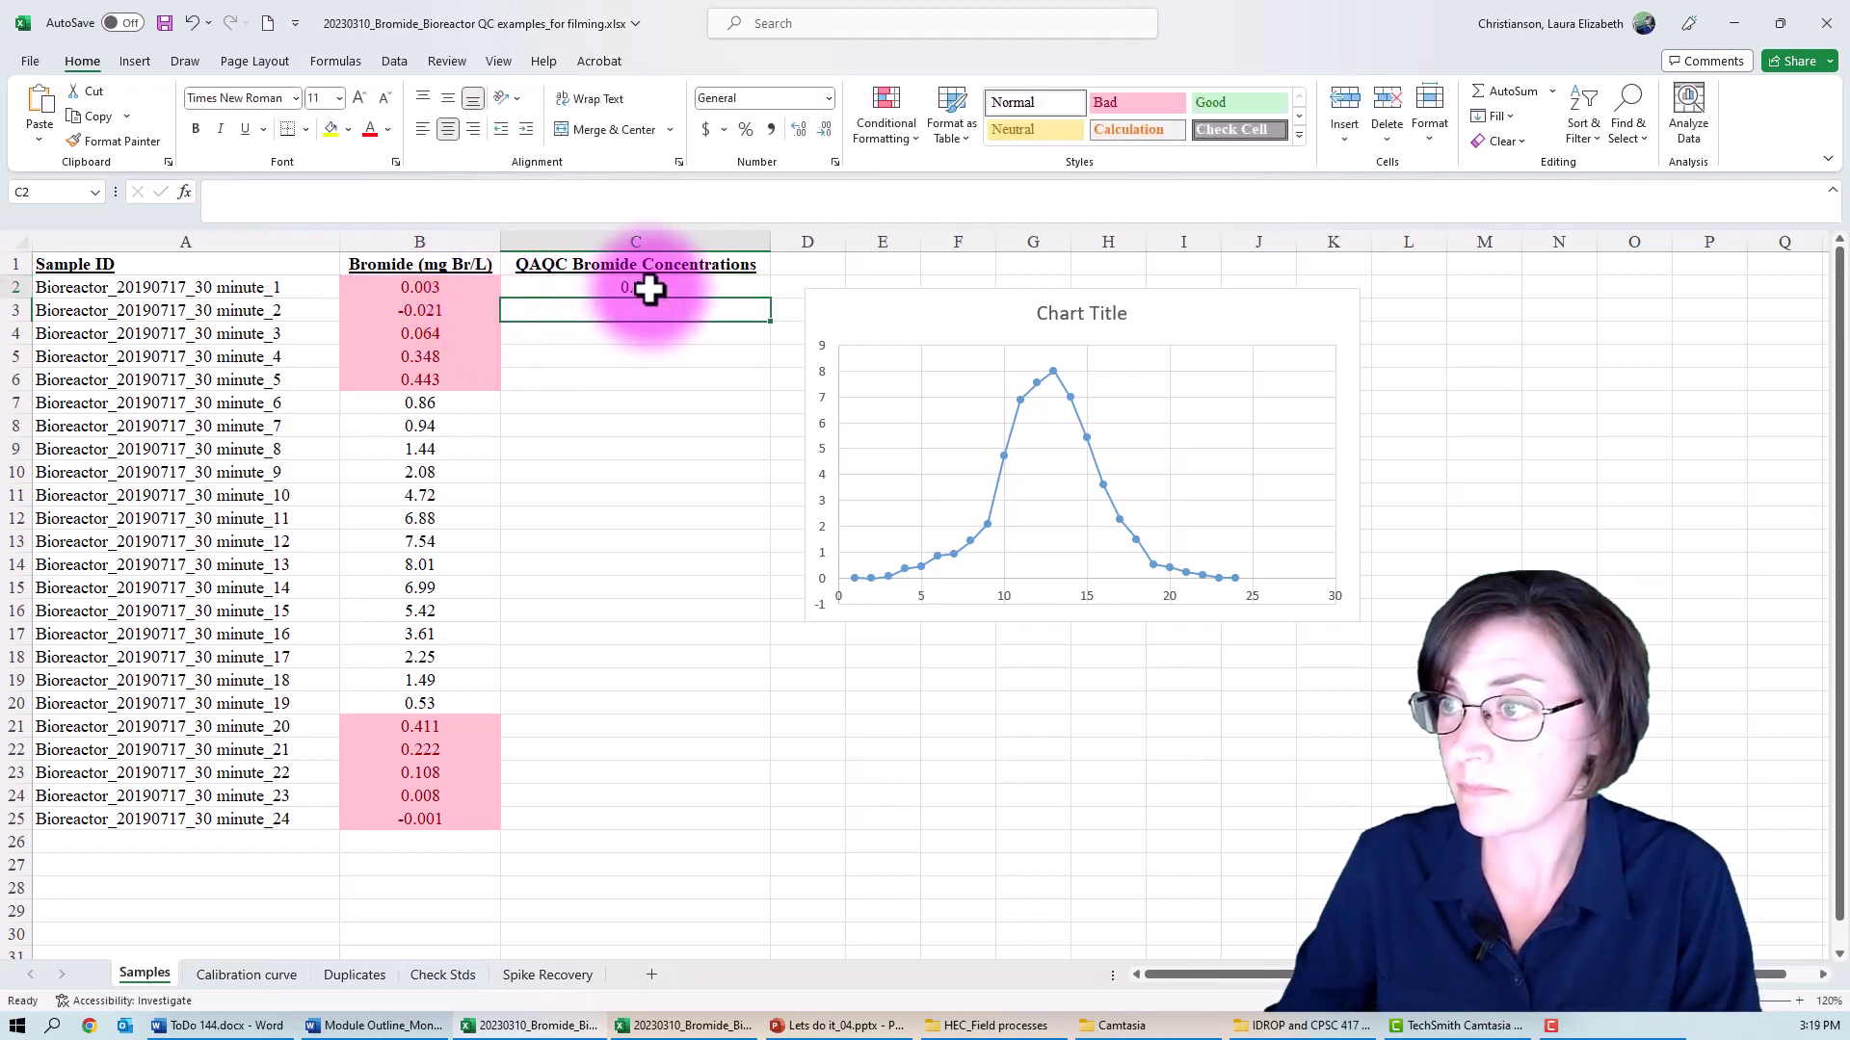
left_click_drag(771, 299, 712, 835)
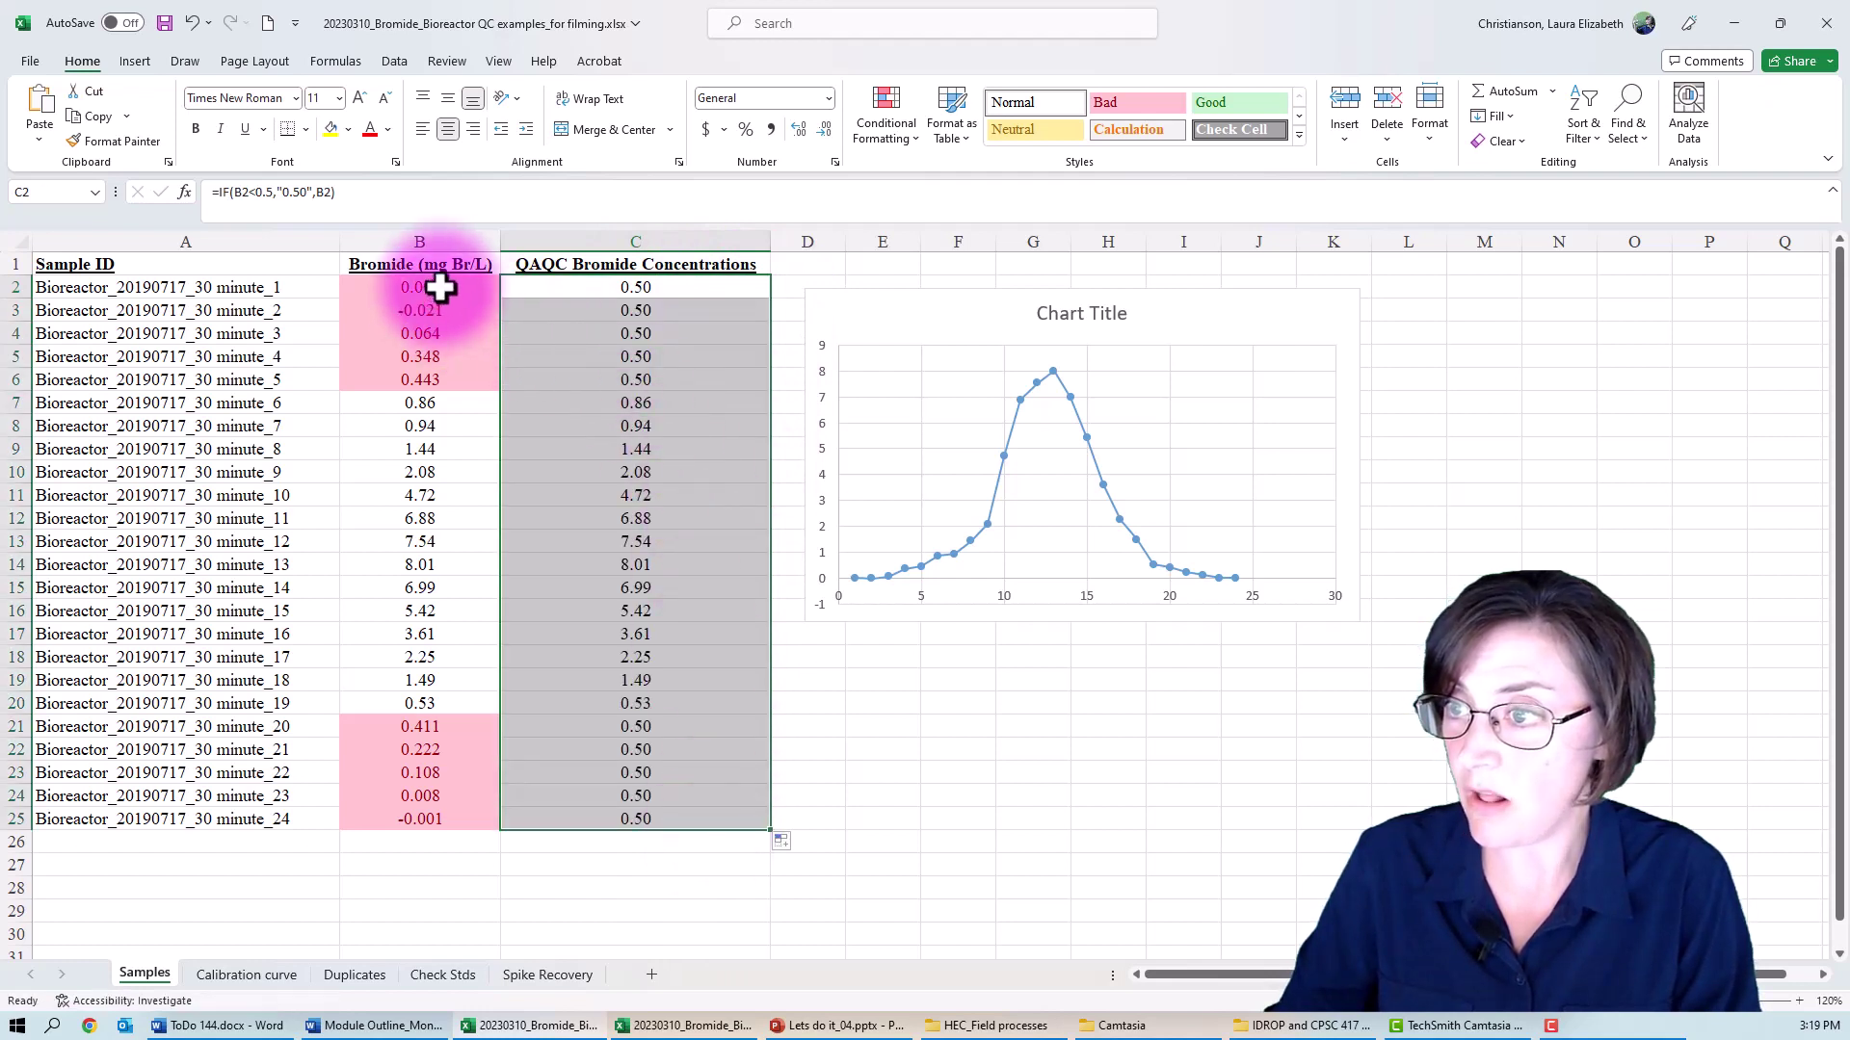
mouse_move(441, 289)
left_mouse_down()
mouse_move(457, 371)
mouse_move(646, 305)
left_mouse_up()
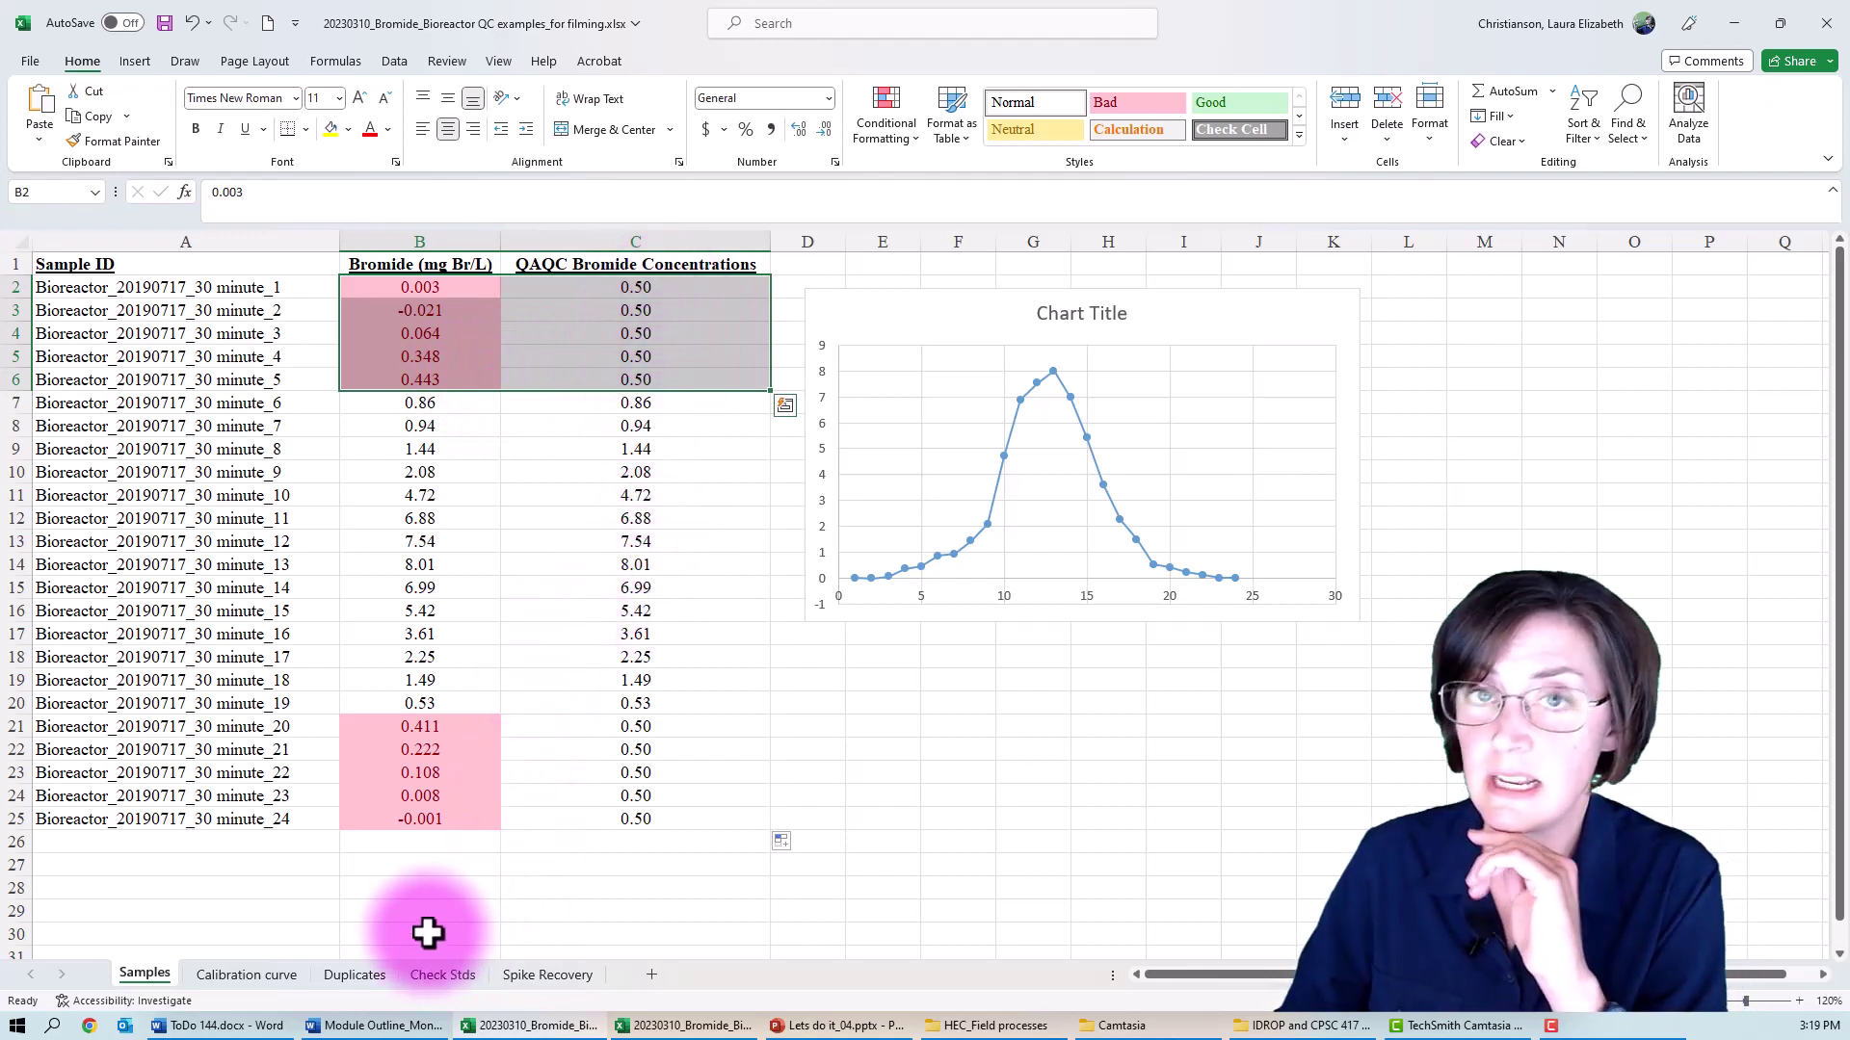
left_click(186, 884)
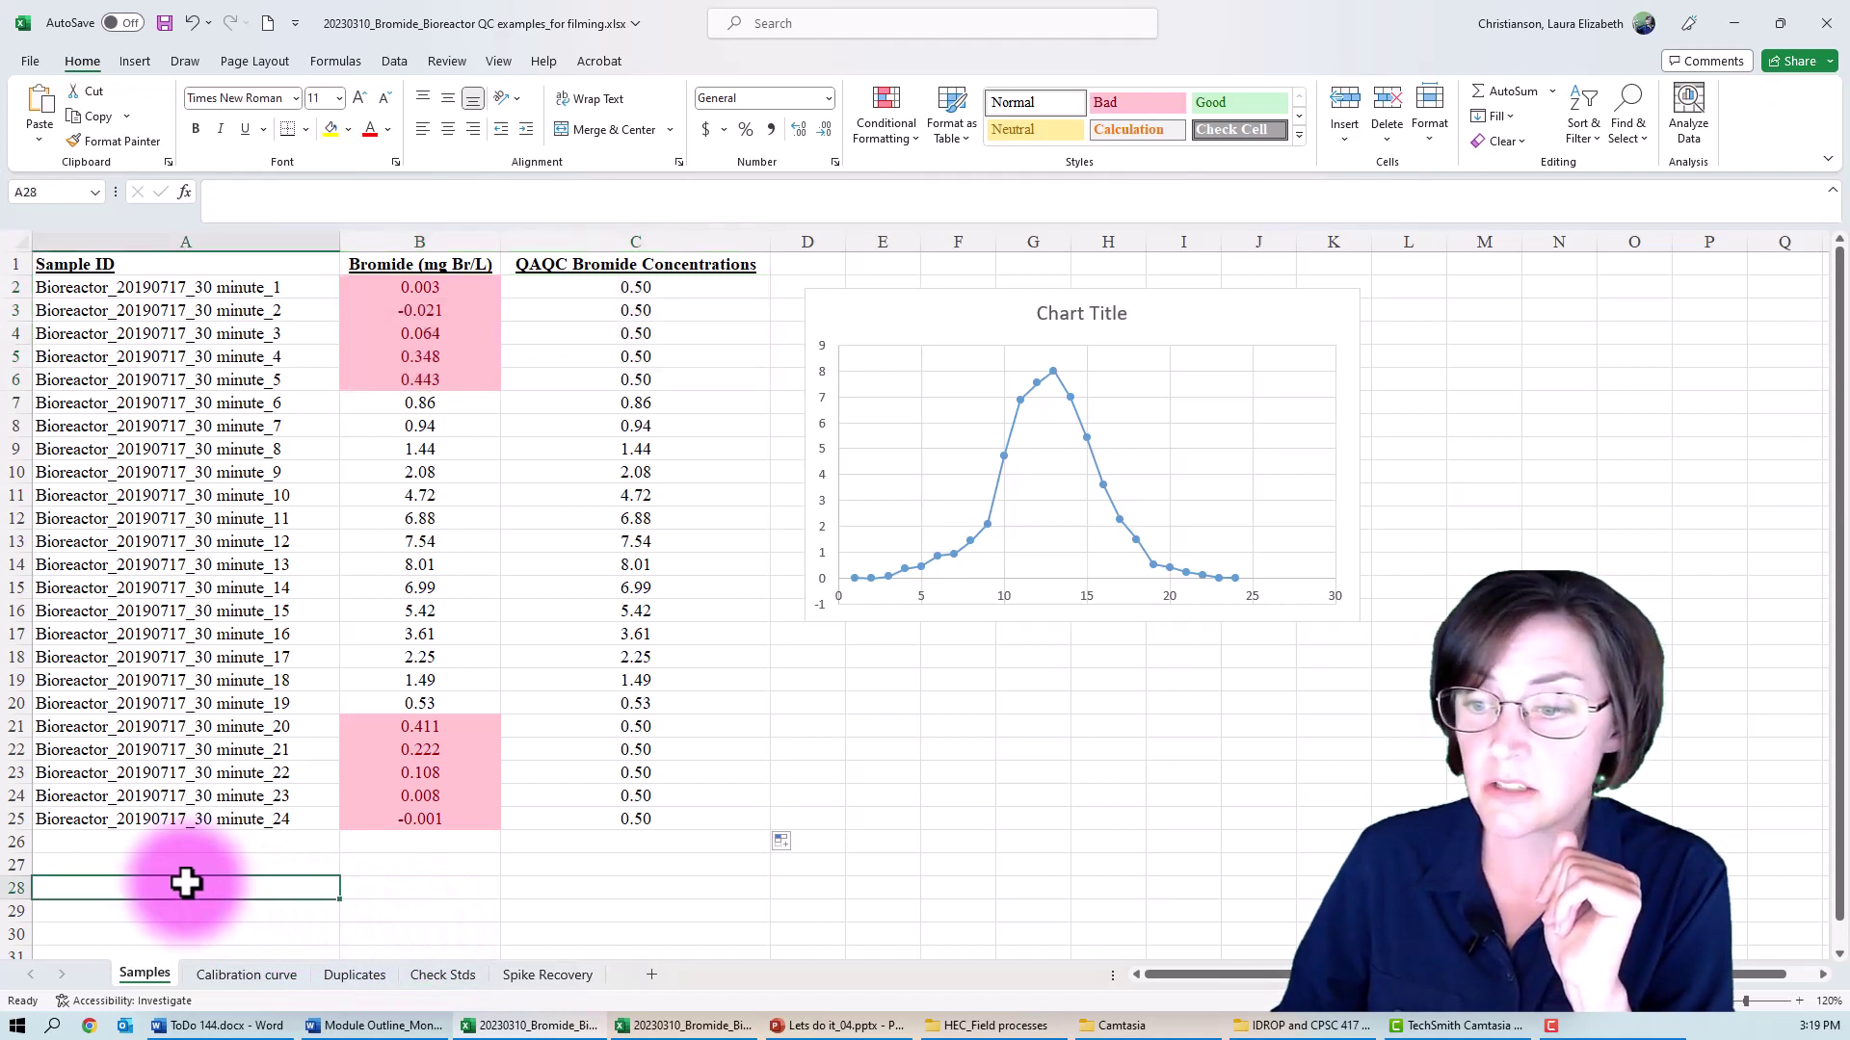
Step: On the Duplicates sheet, enter =((B2-B3)*100)/((B2+B3)/2) in C3 giving an RPD of 2.4
left_click(361, 974)
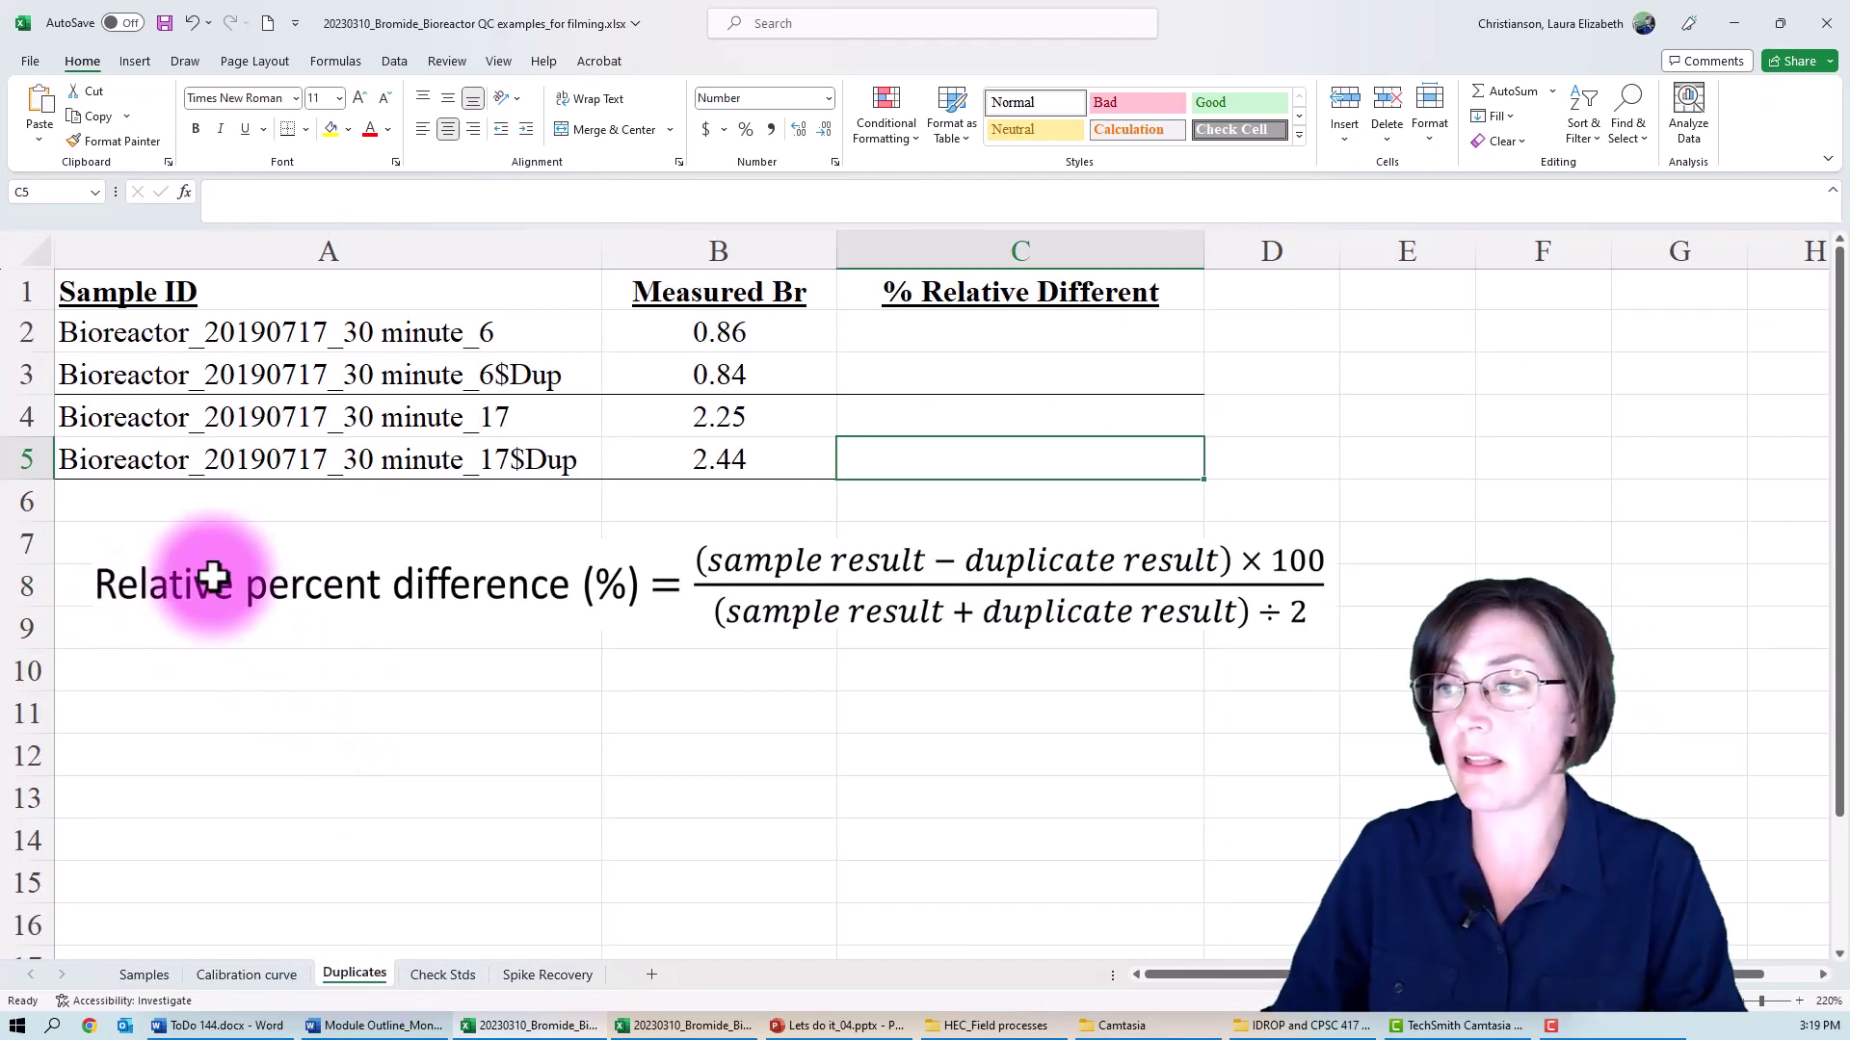
left_click(902, 377)
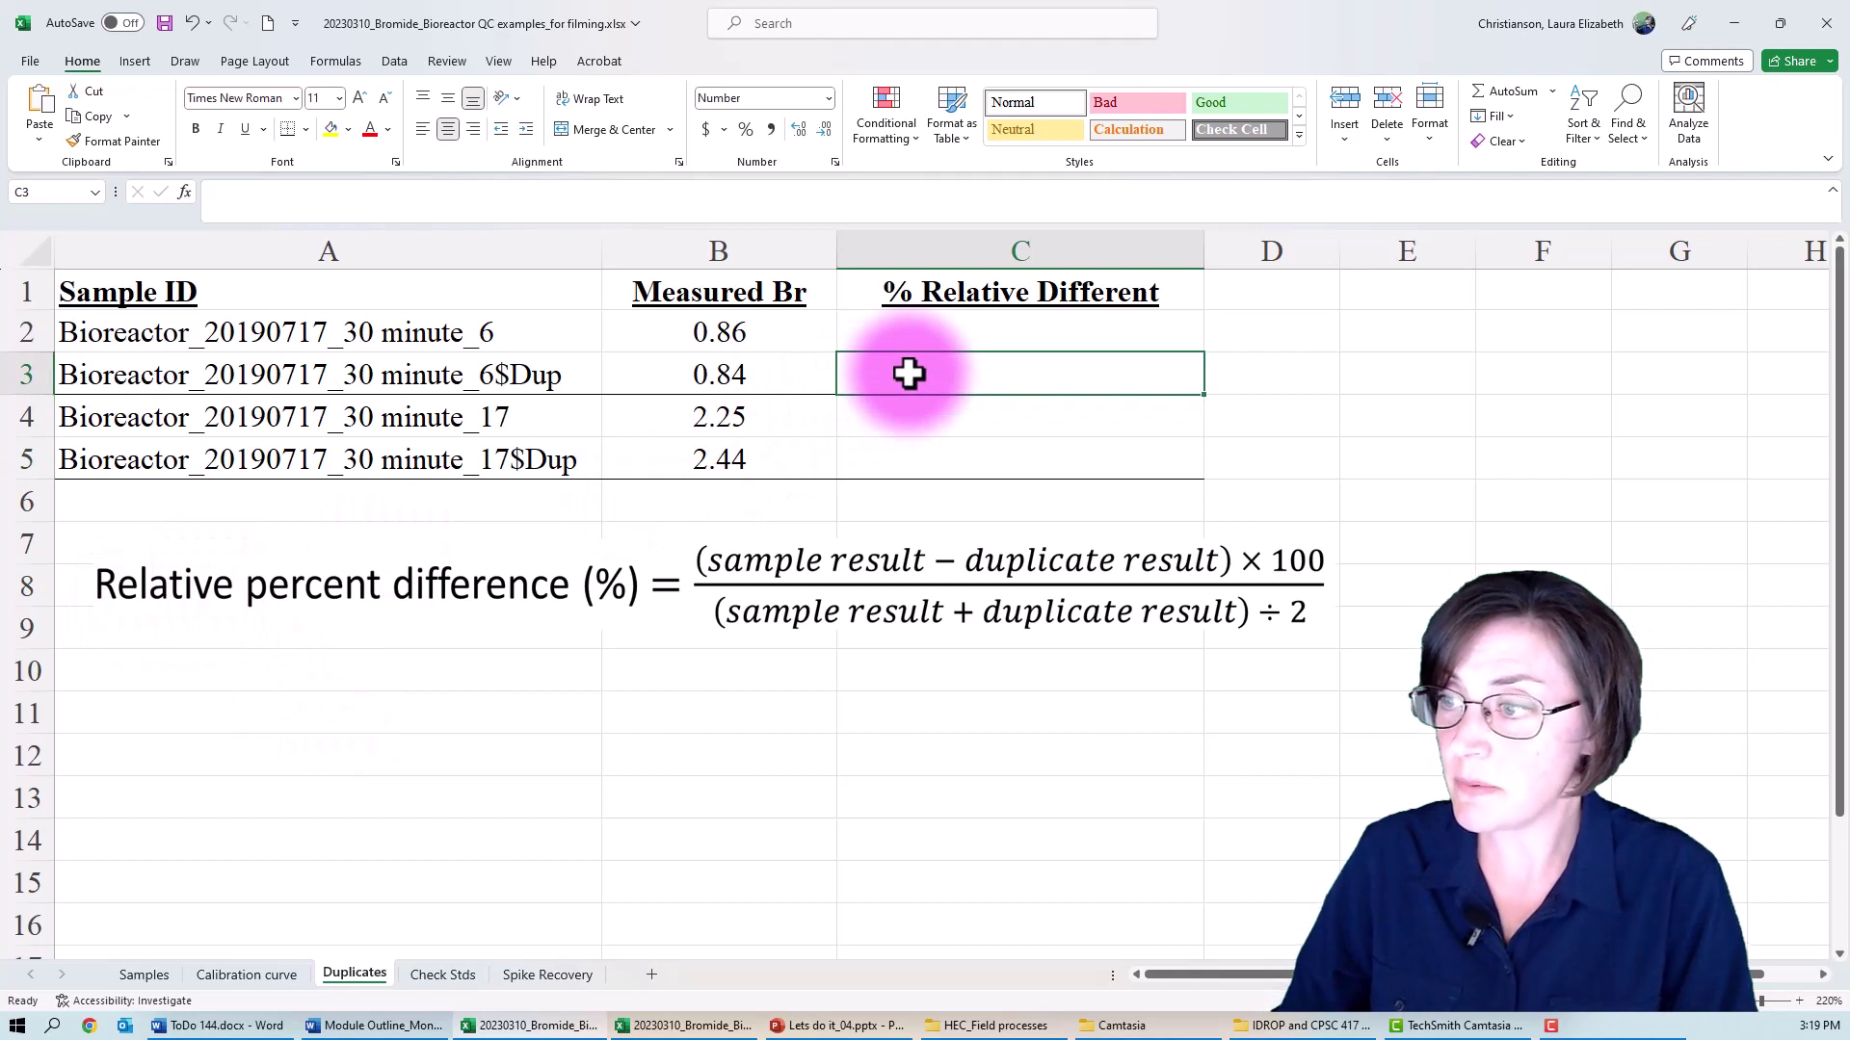
type("=((")
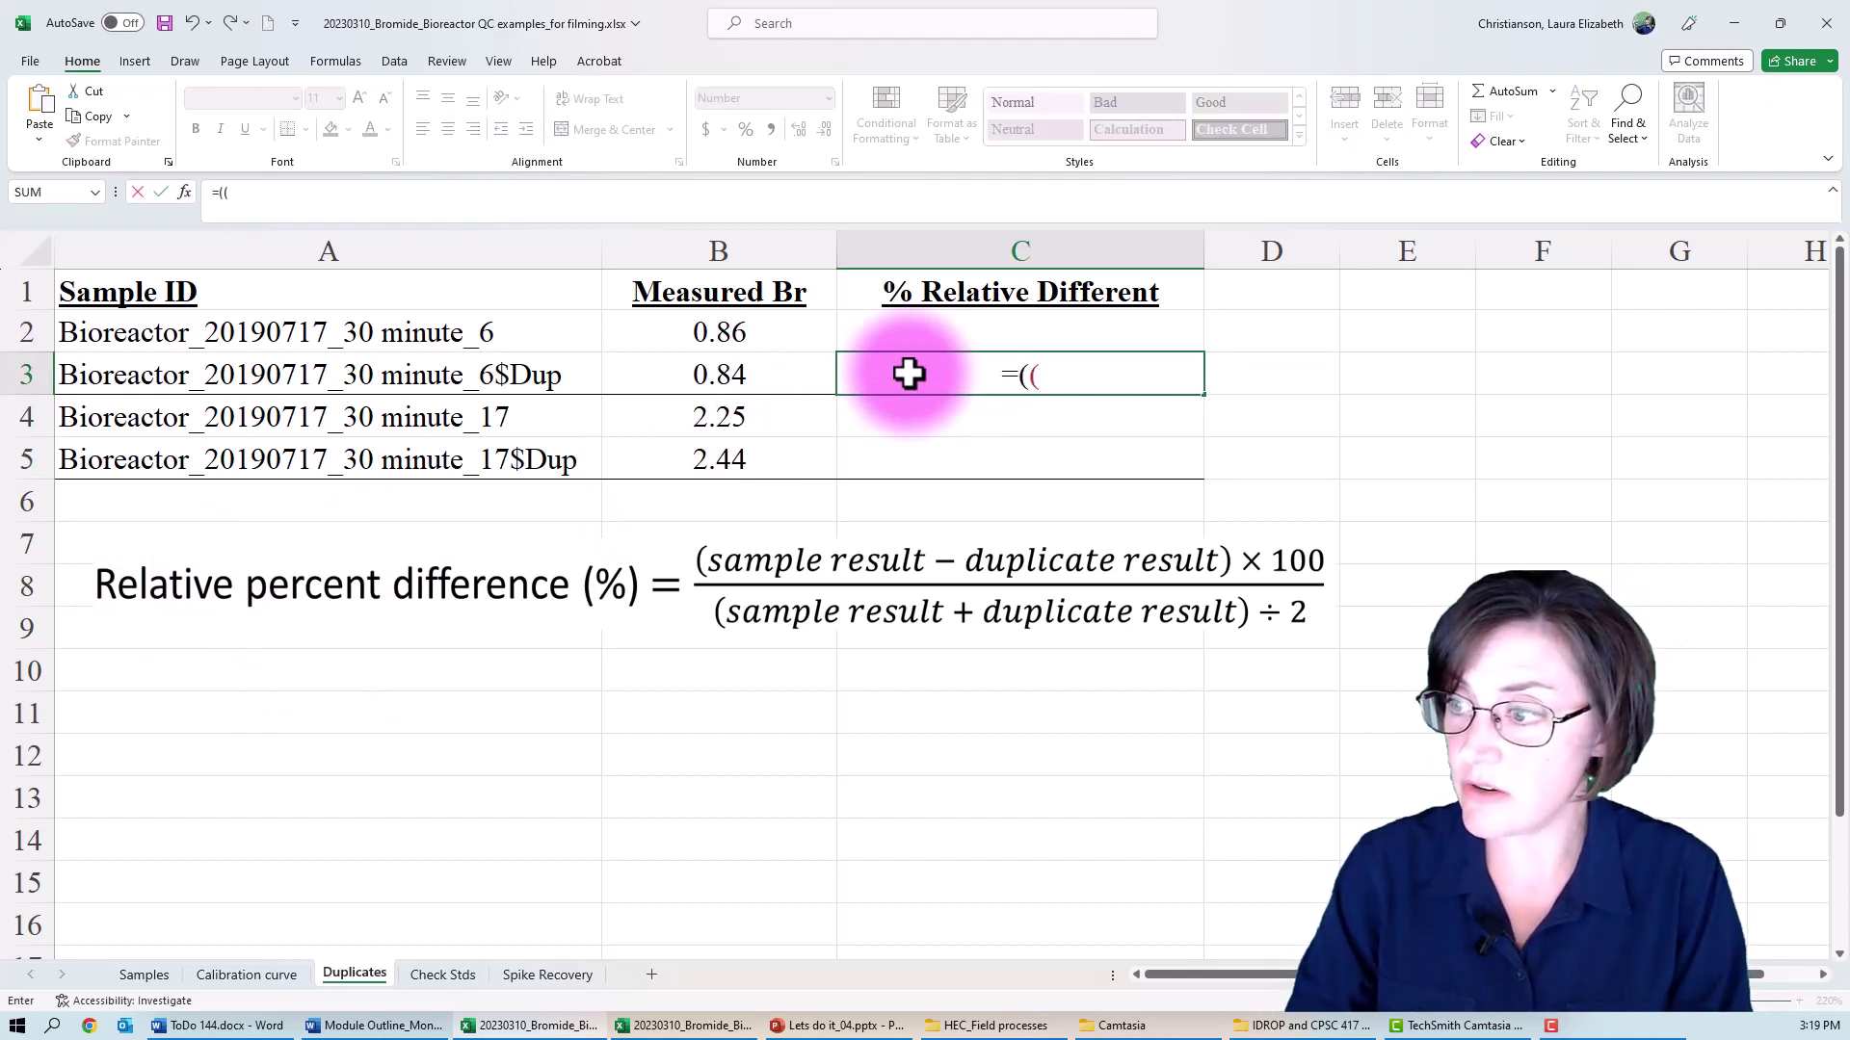
key("Left")
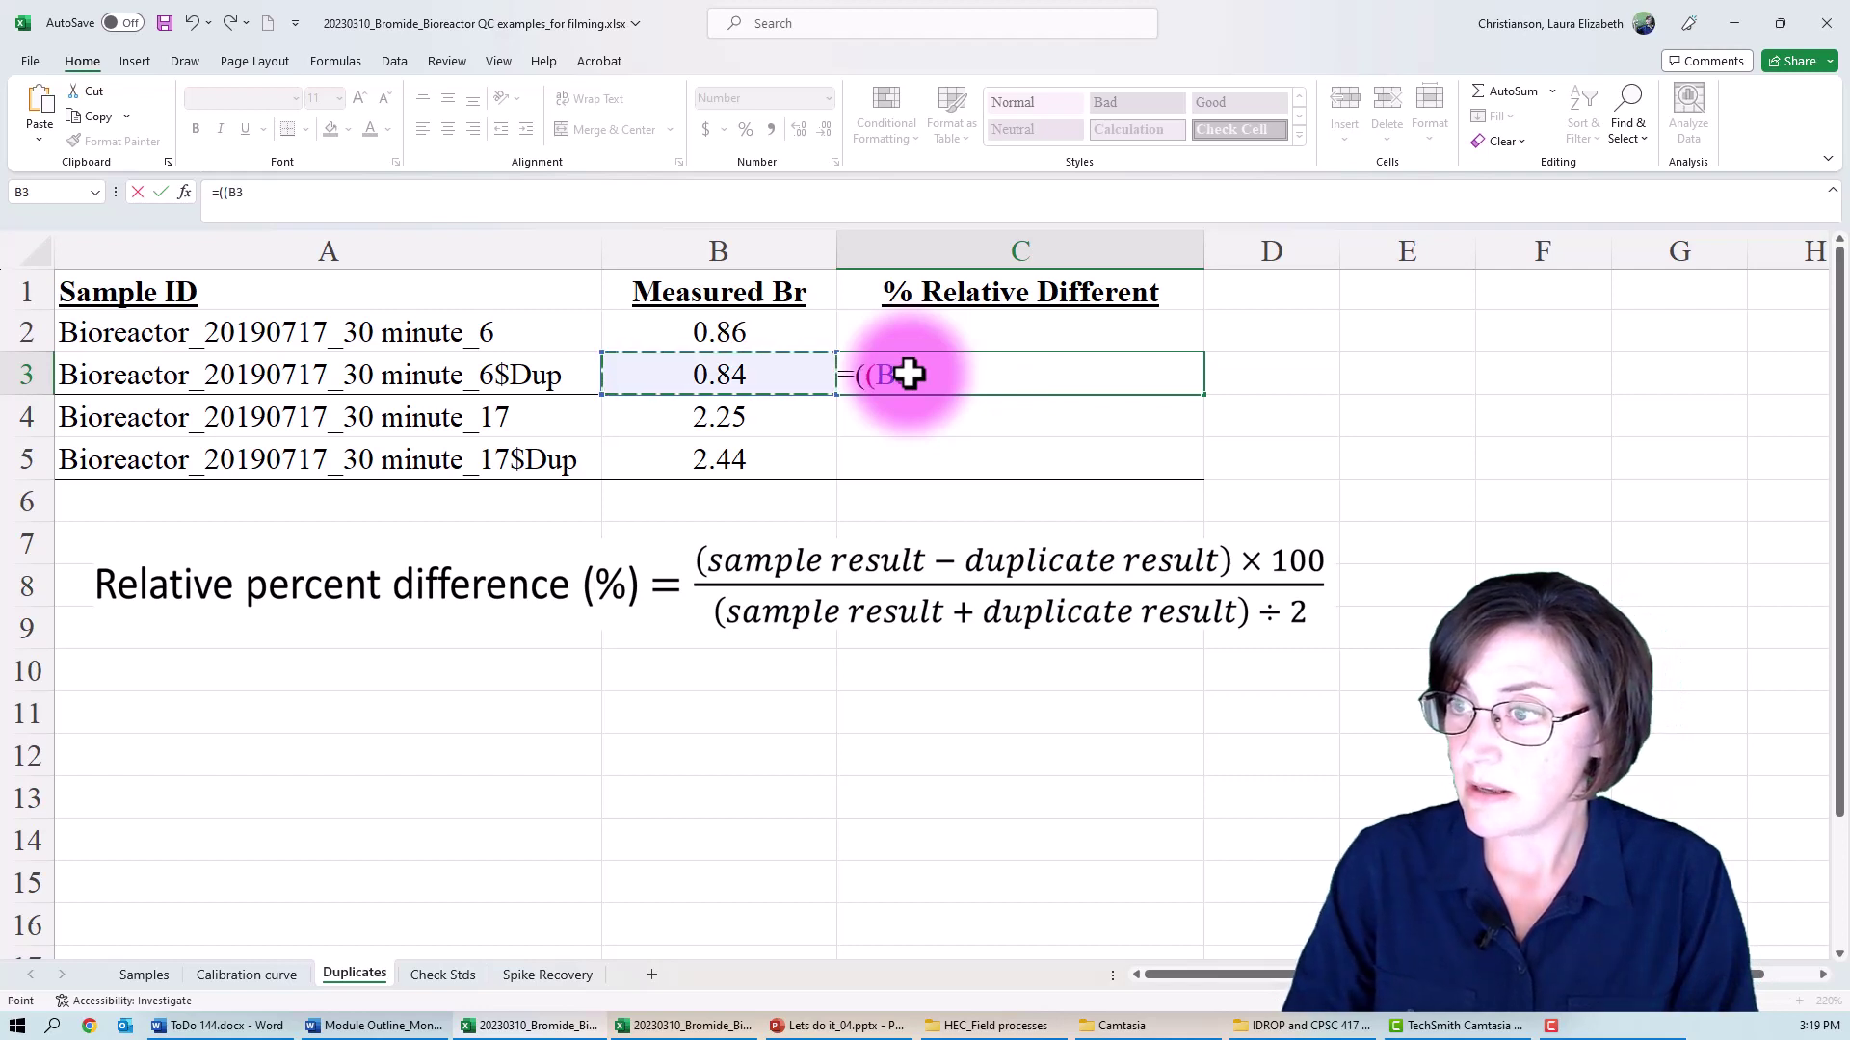
key("Up")
type("-")
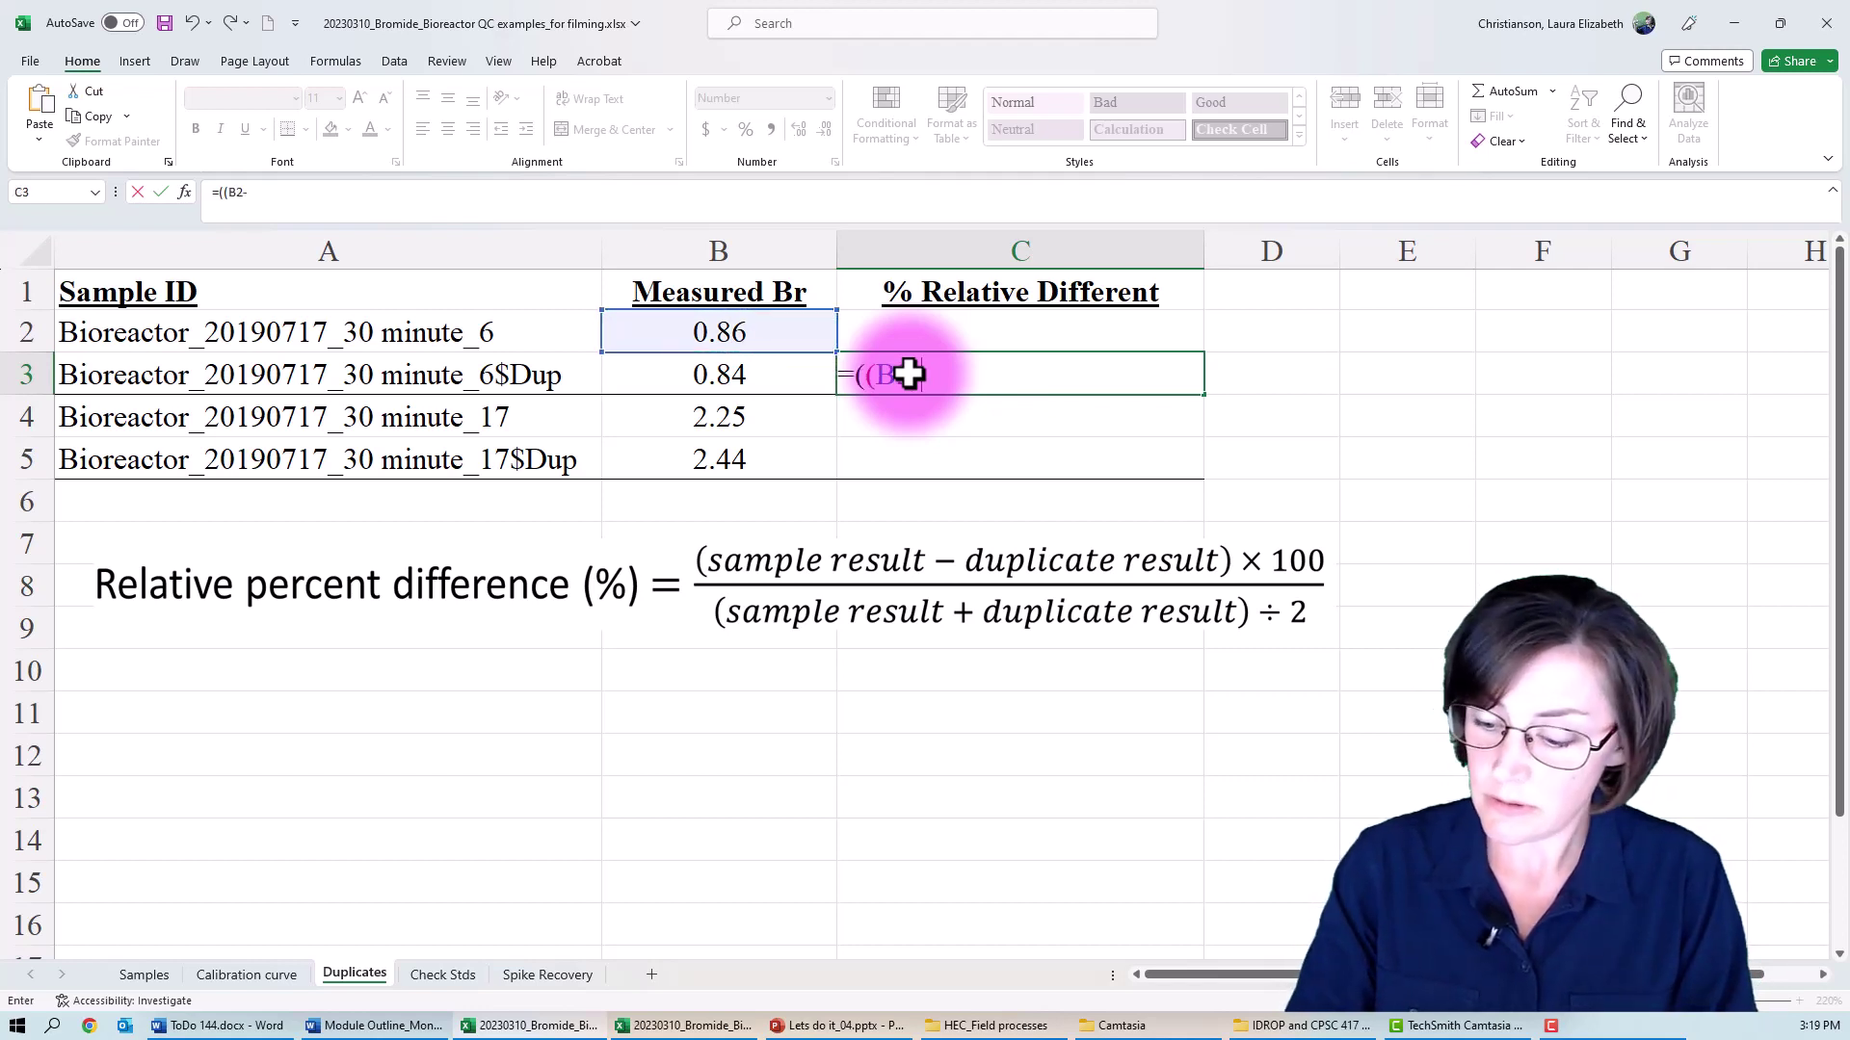
key("Down")
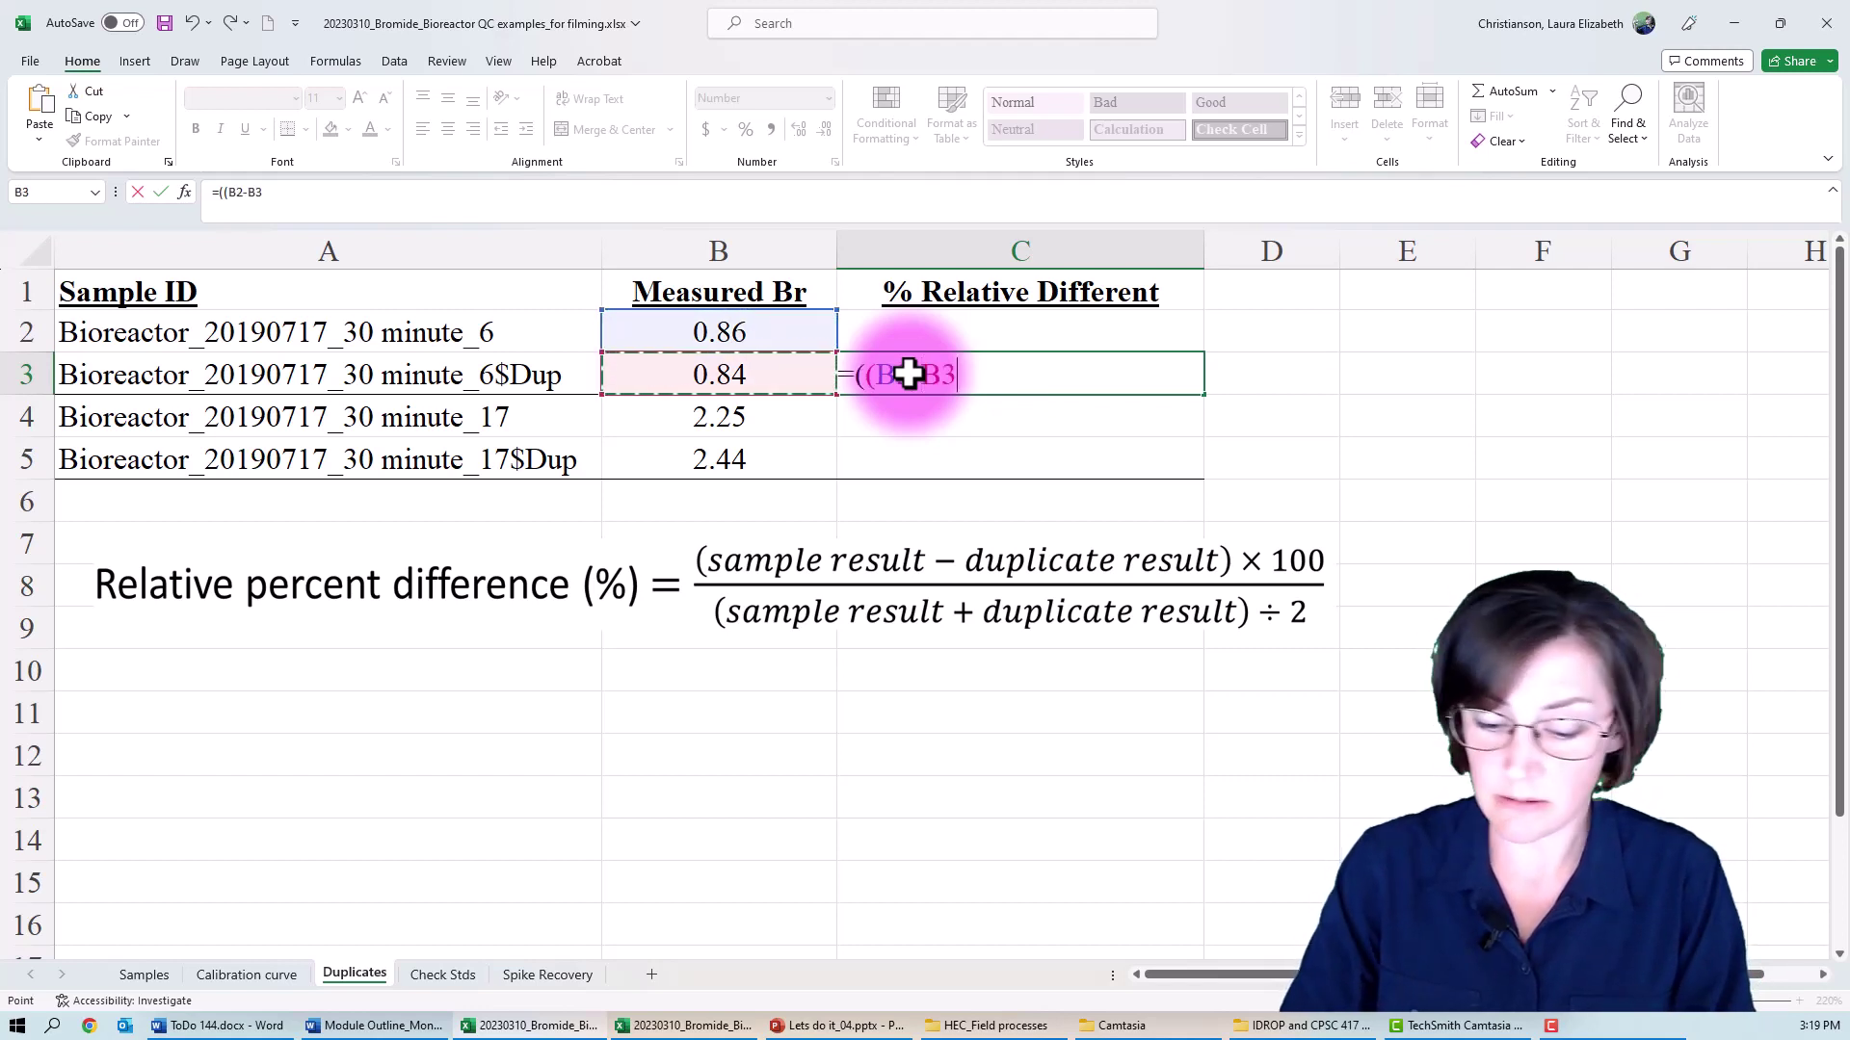
type(")*100)")
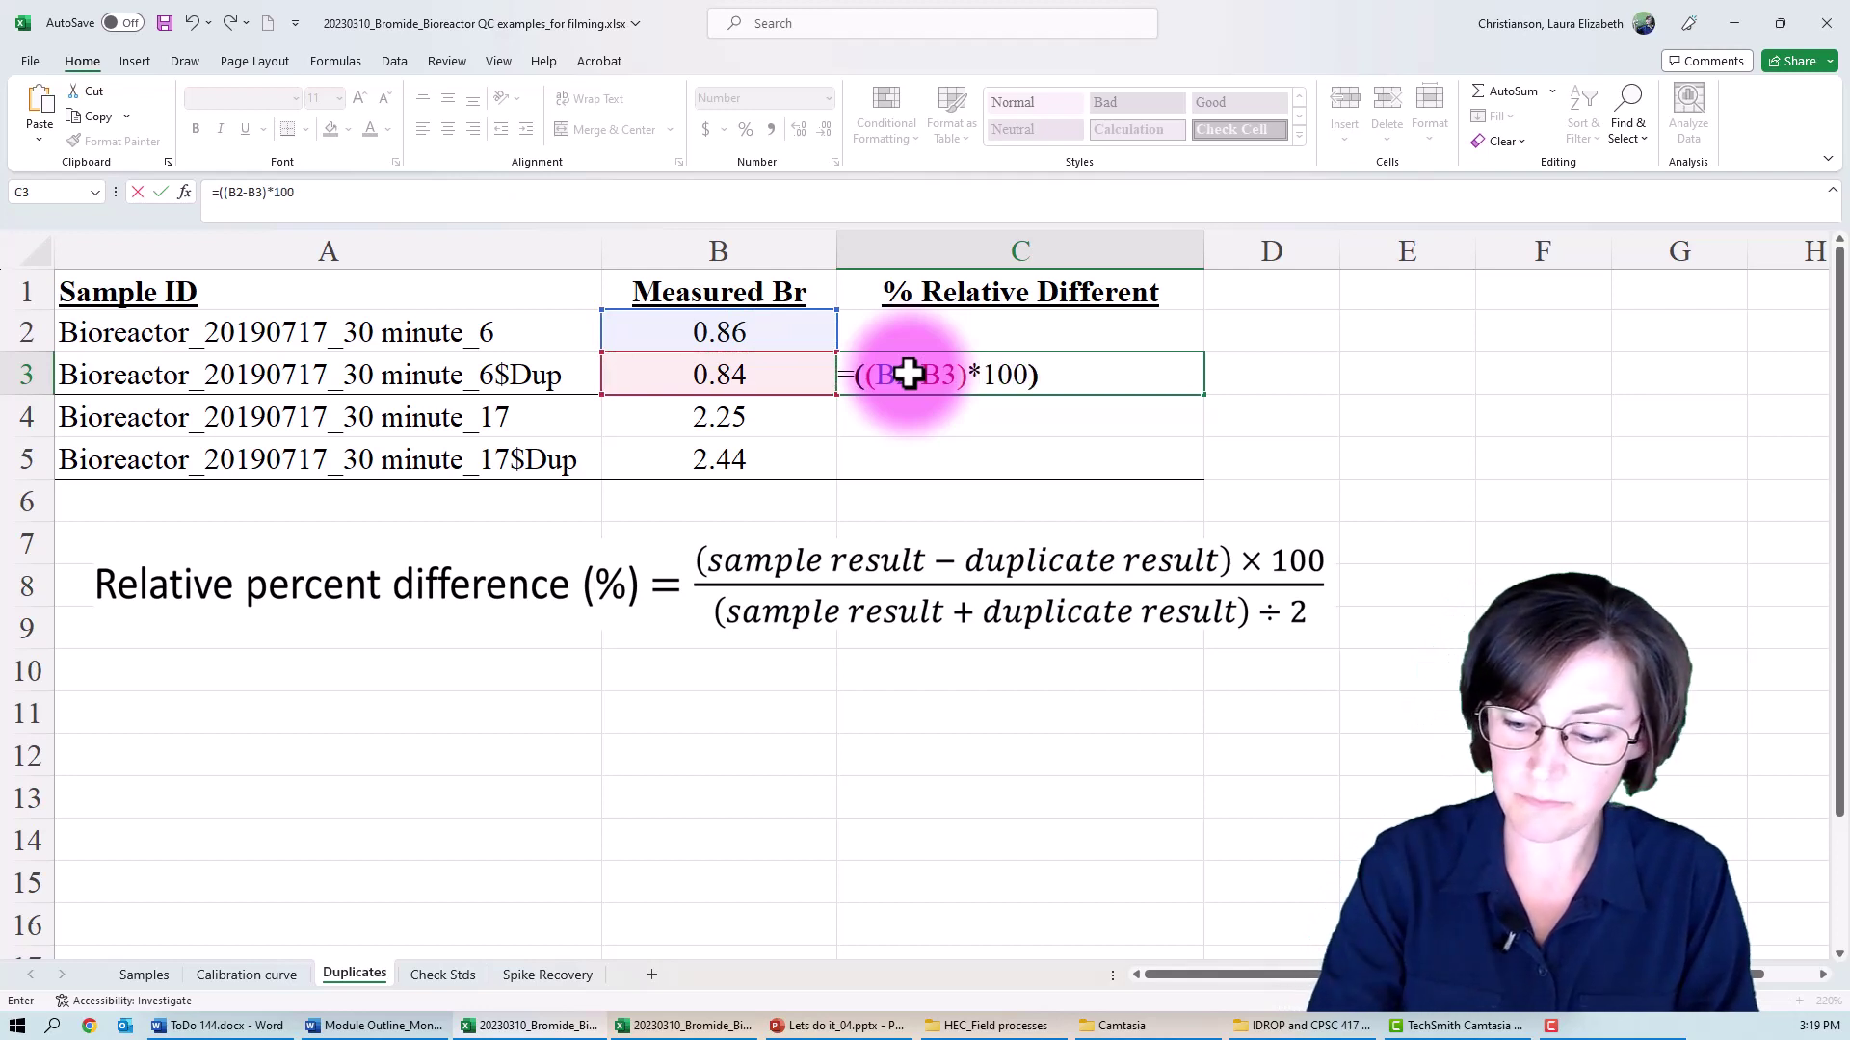
type("/(")
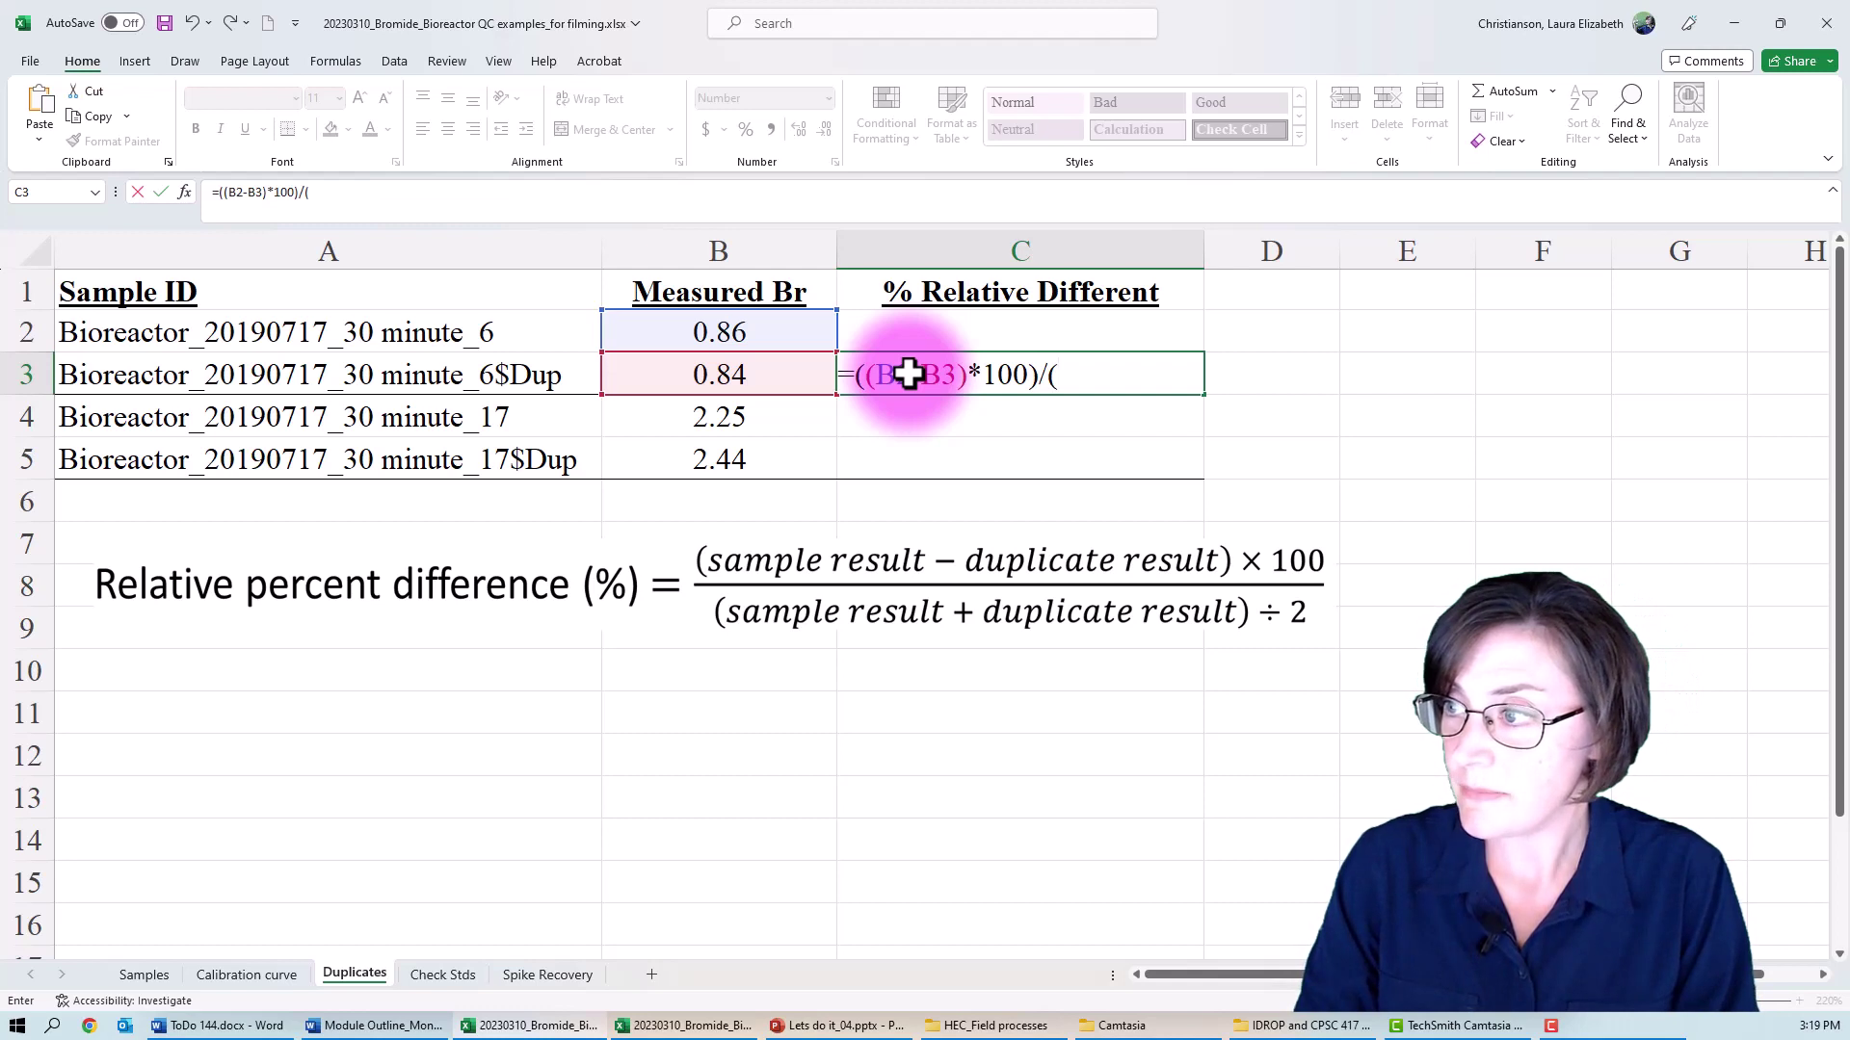
type("(")
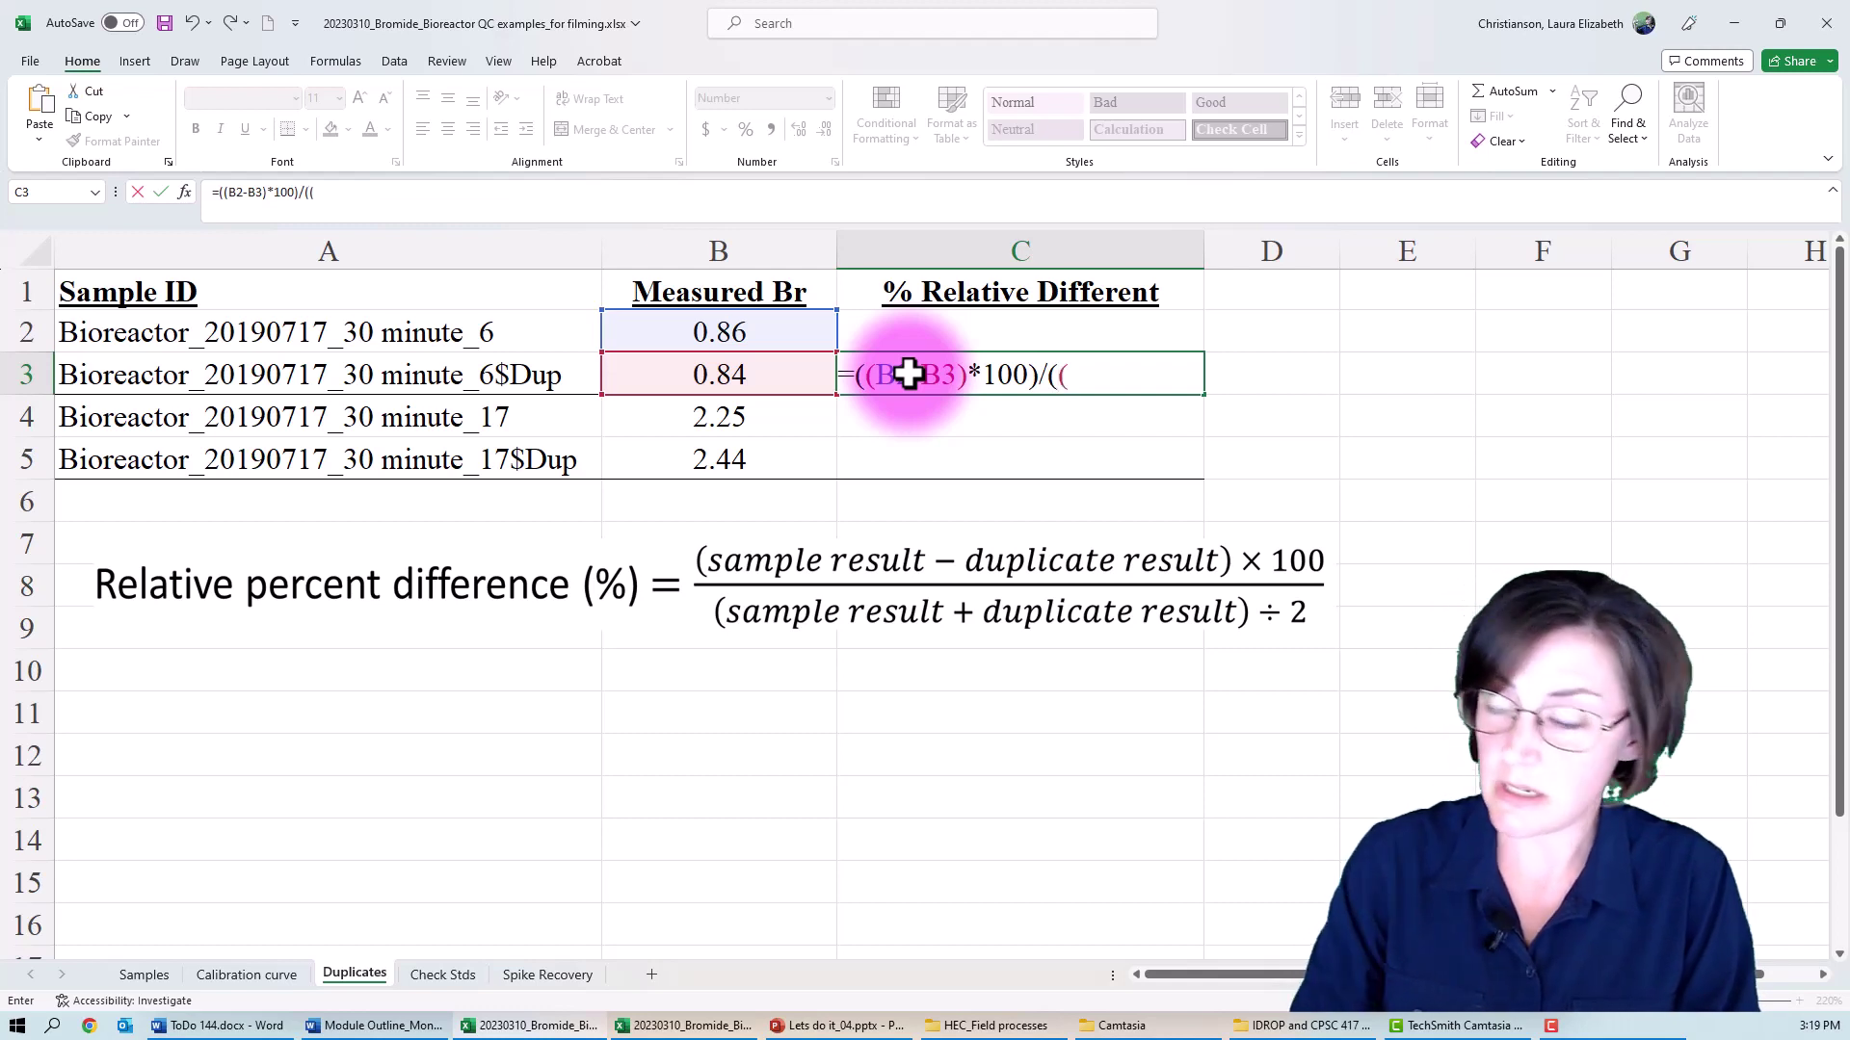
key("Left")
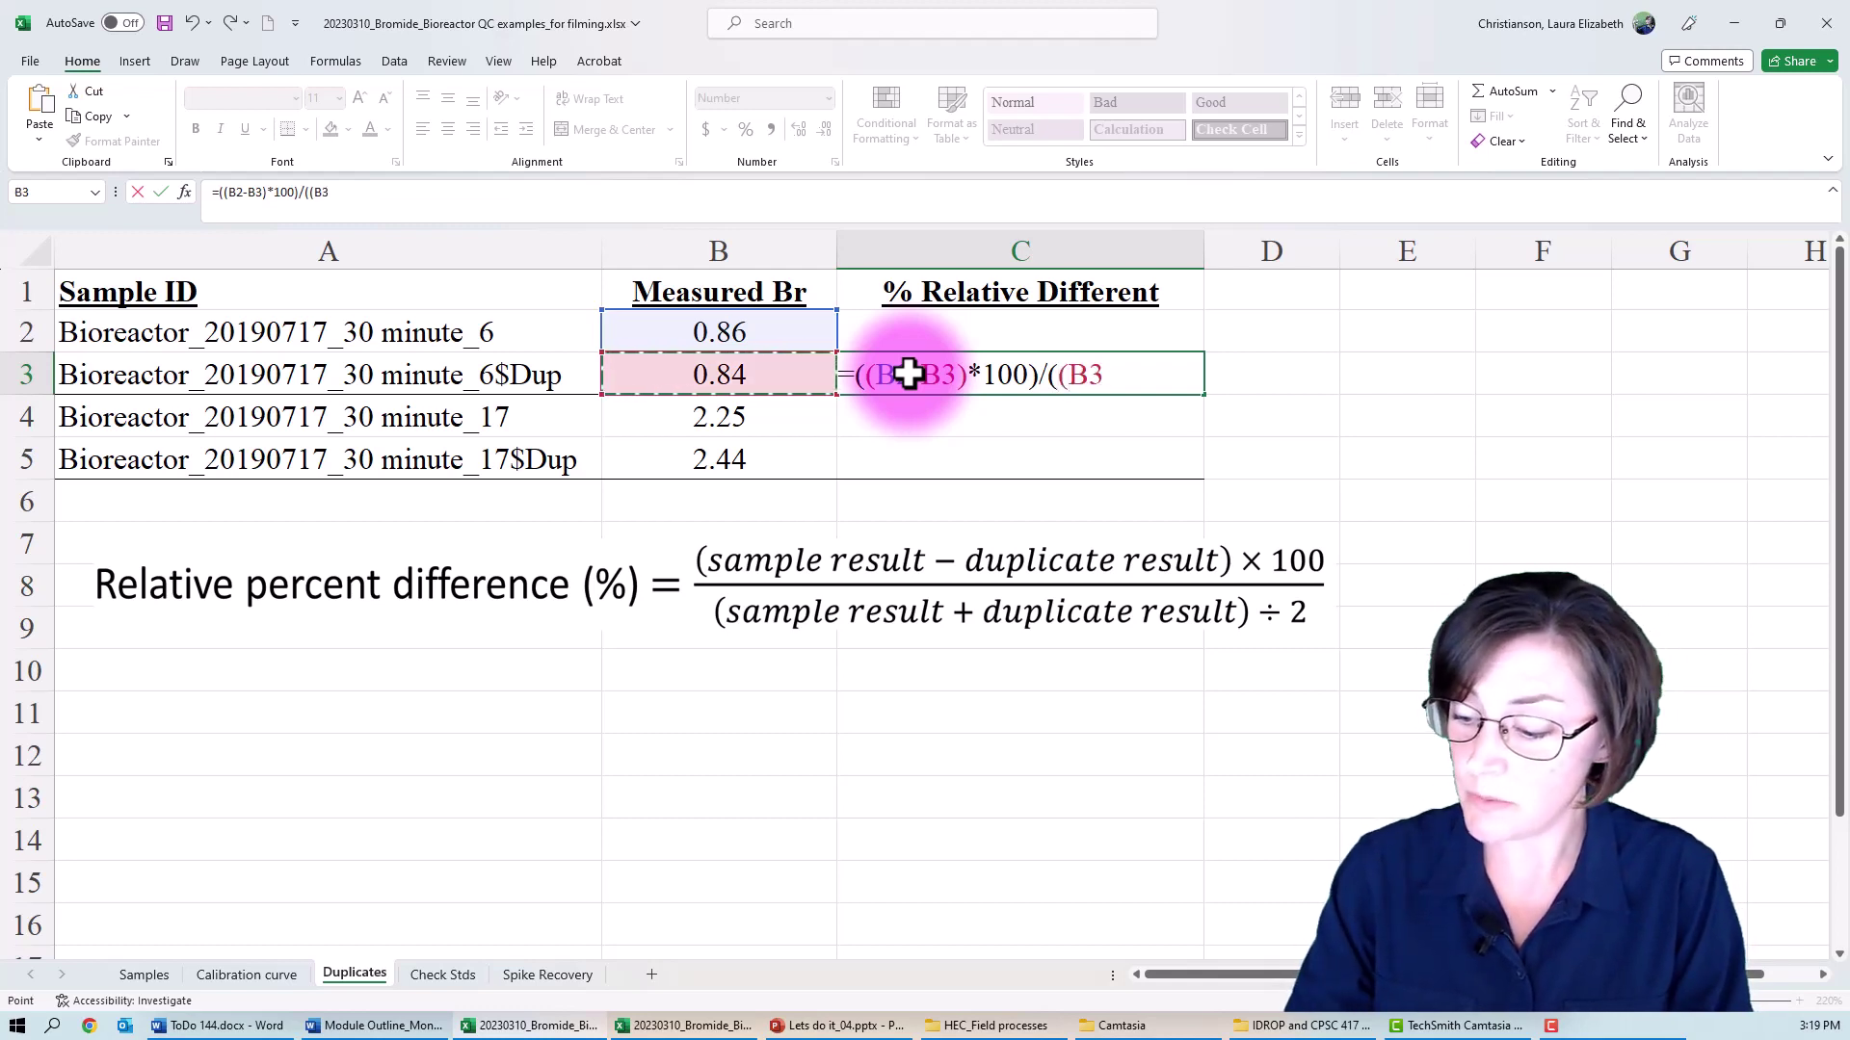
key("Left")
key("Up")
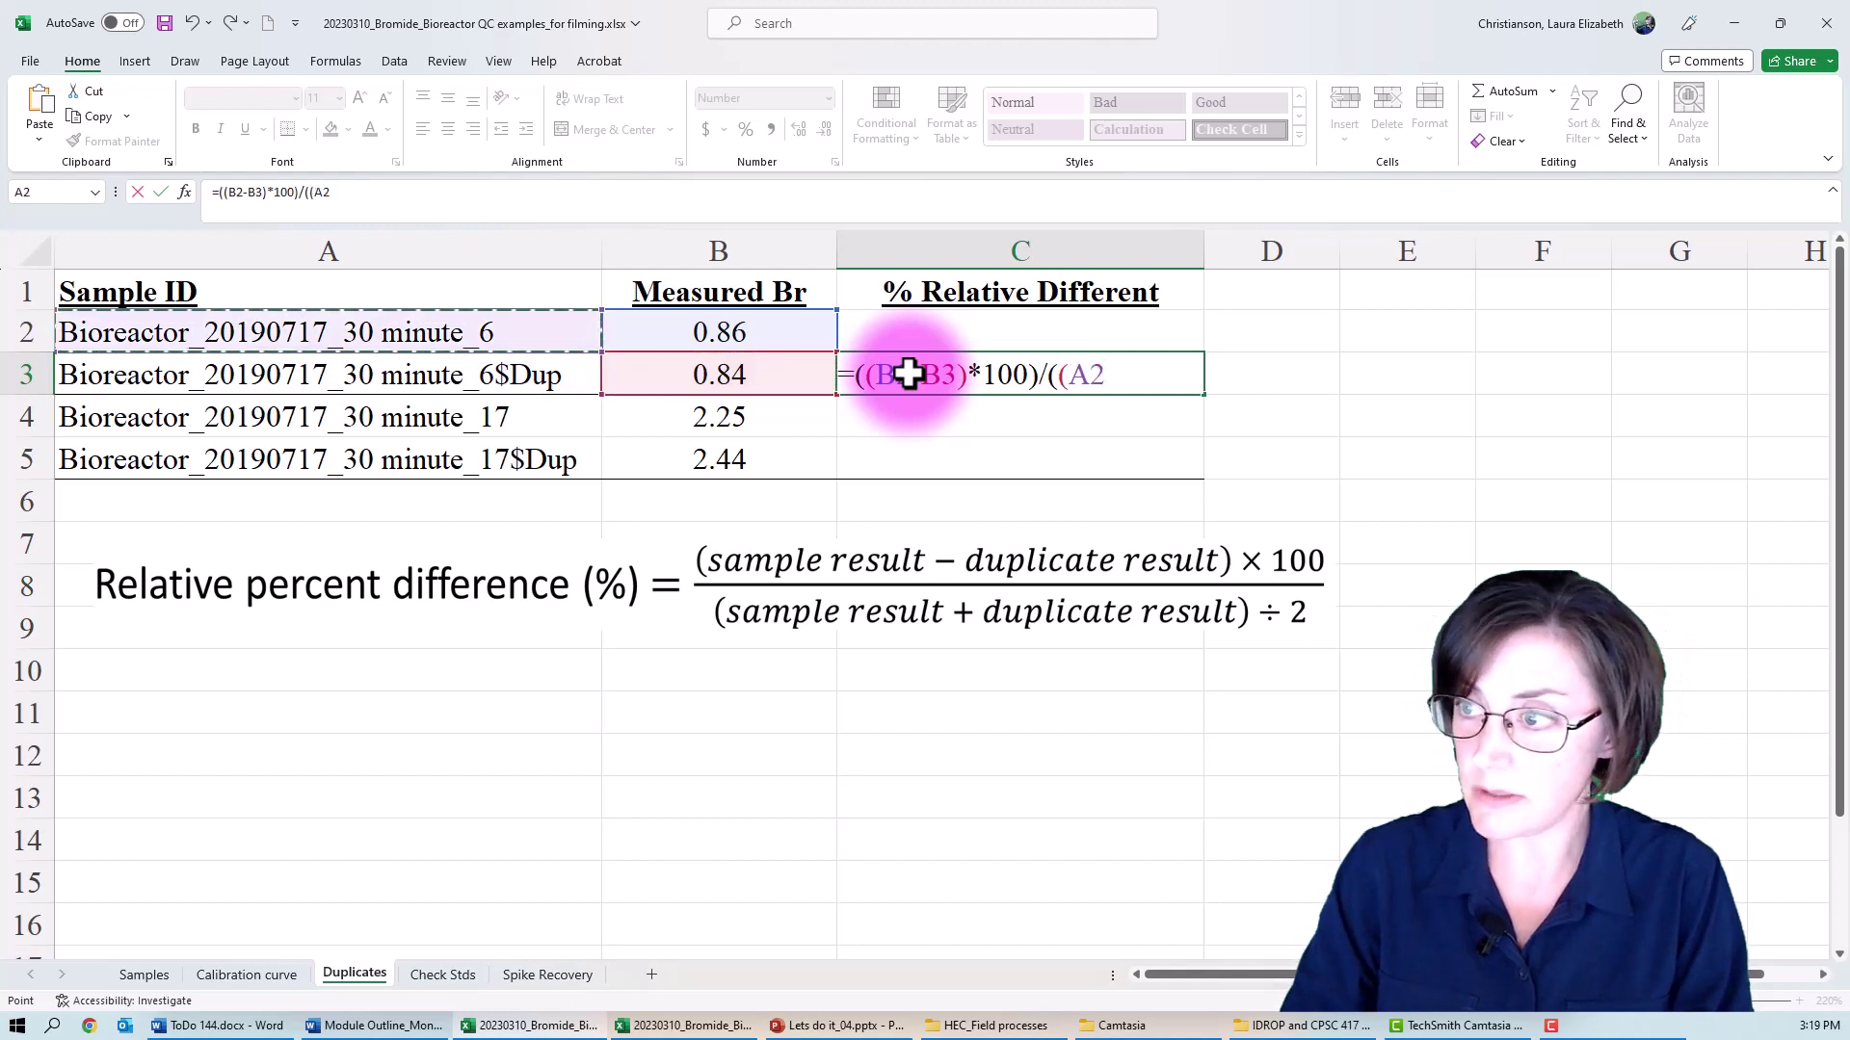
key("Right")
type("+")
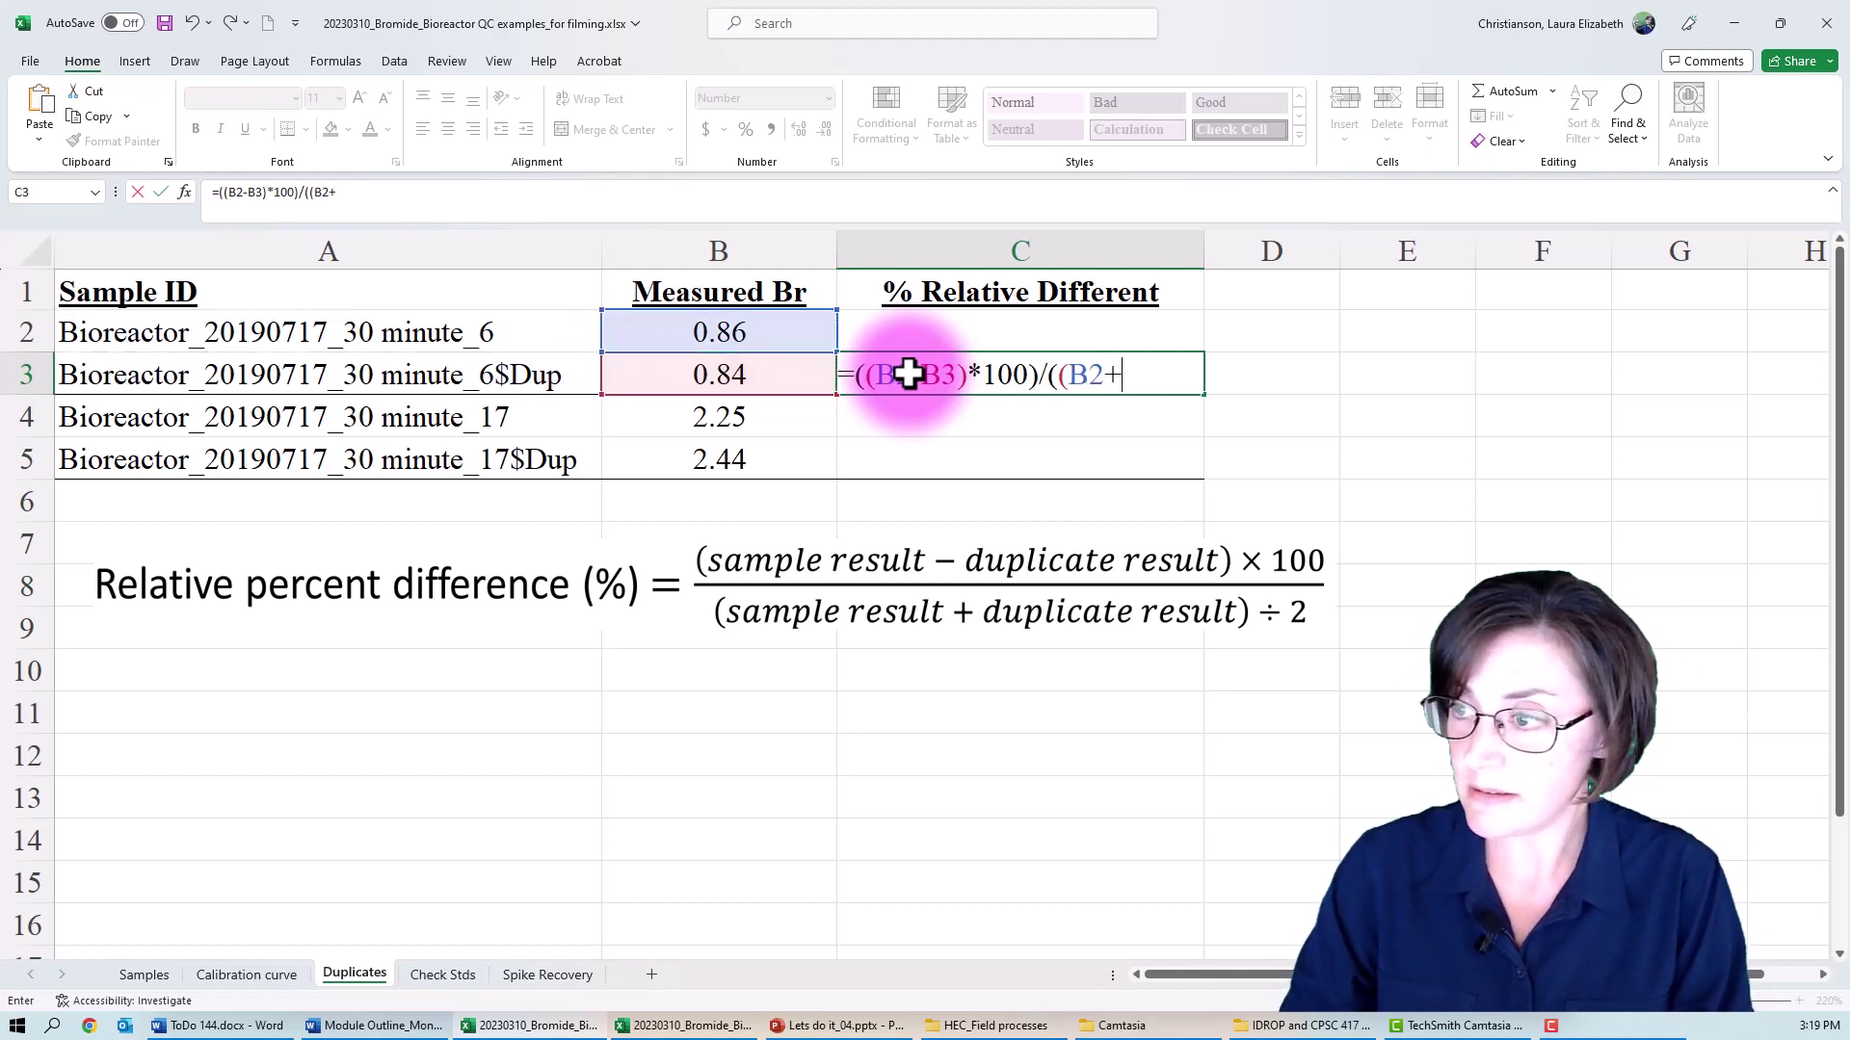
key("Left")
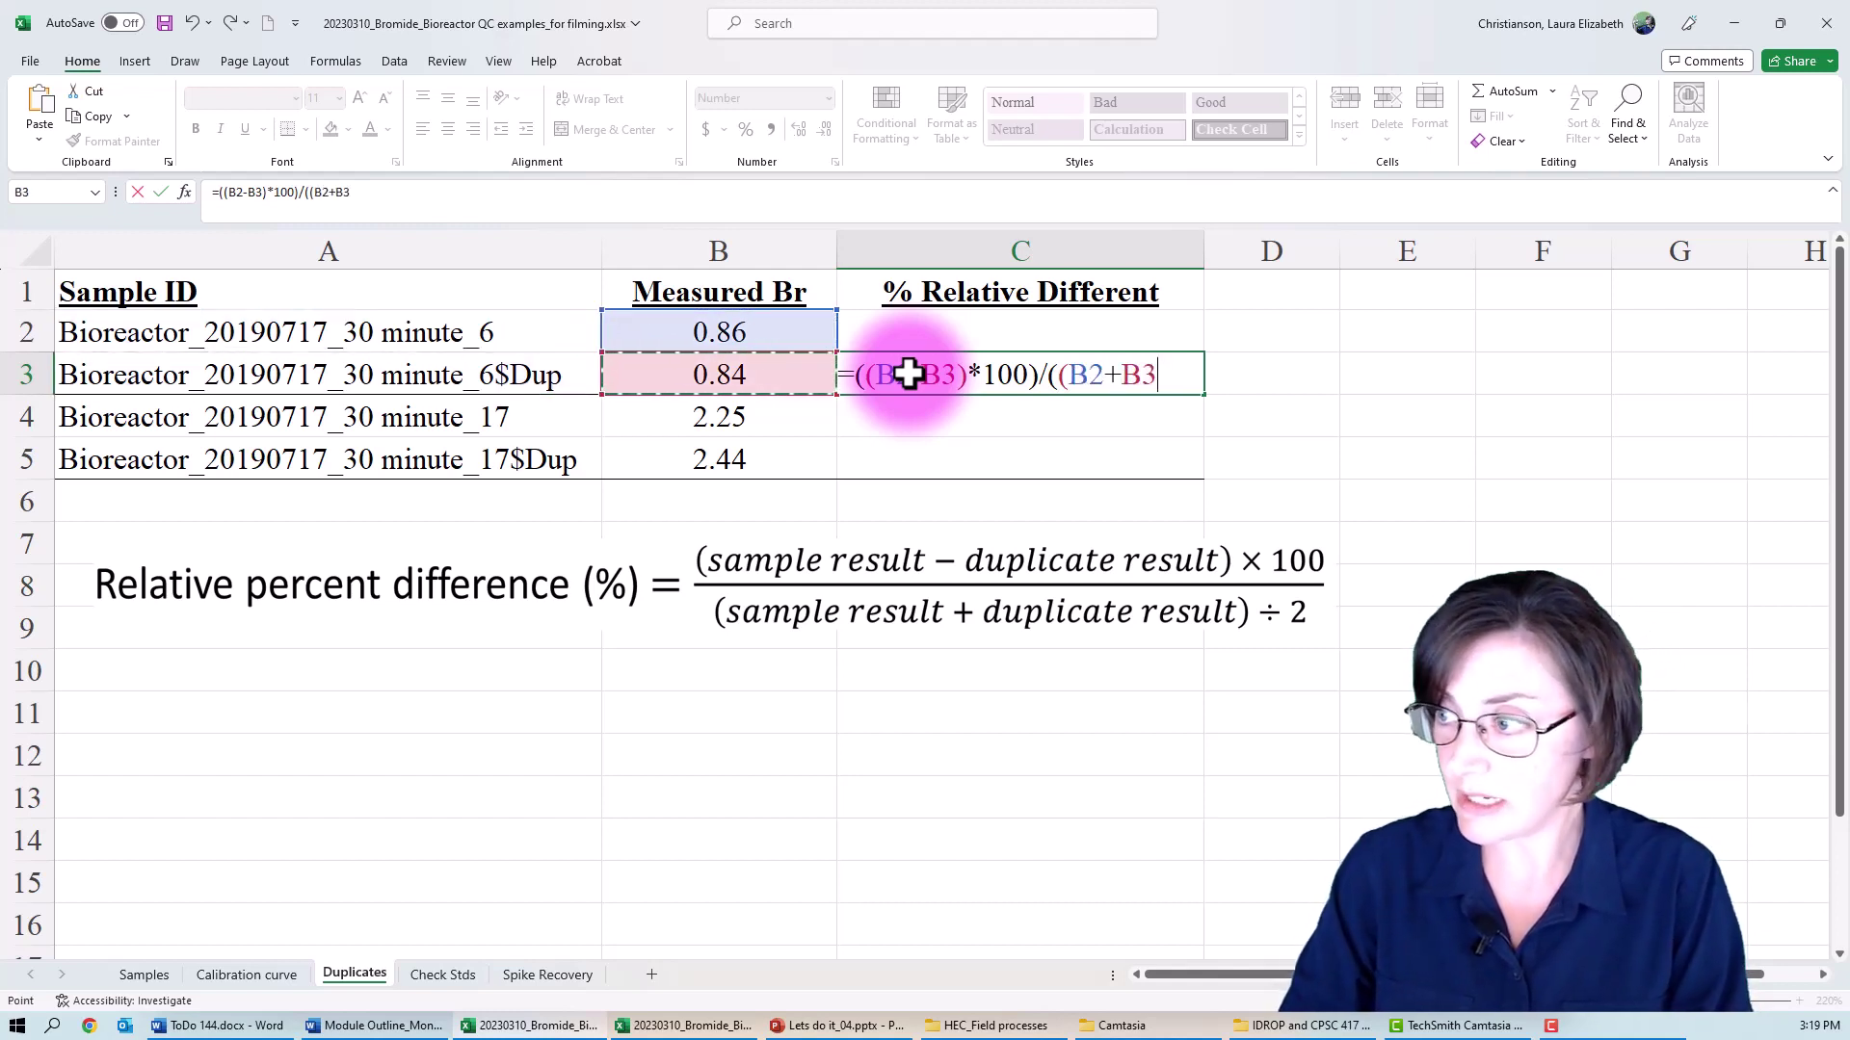
type(")/2")
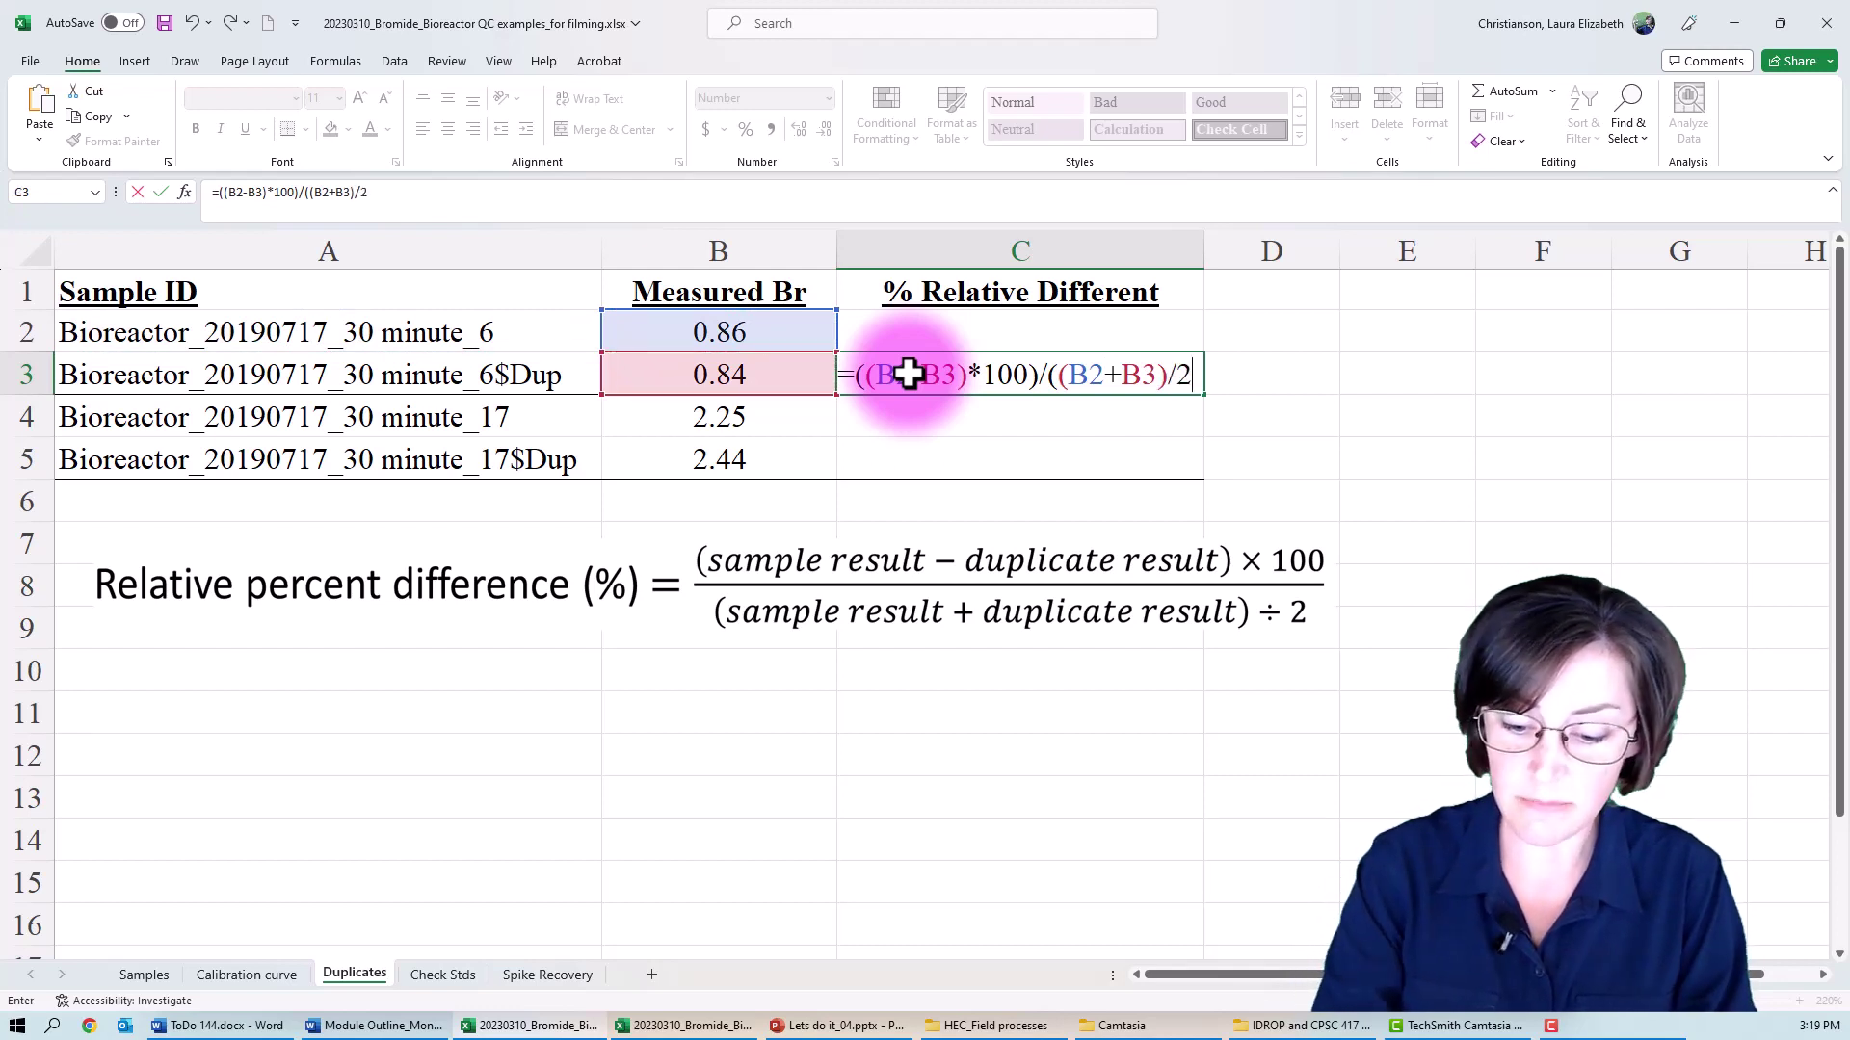
type(")")
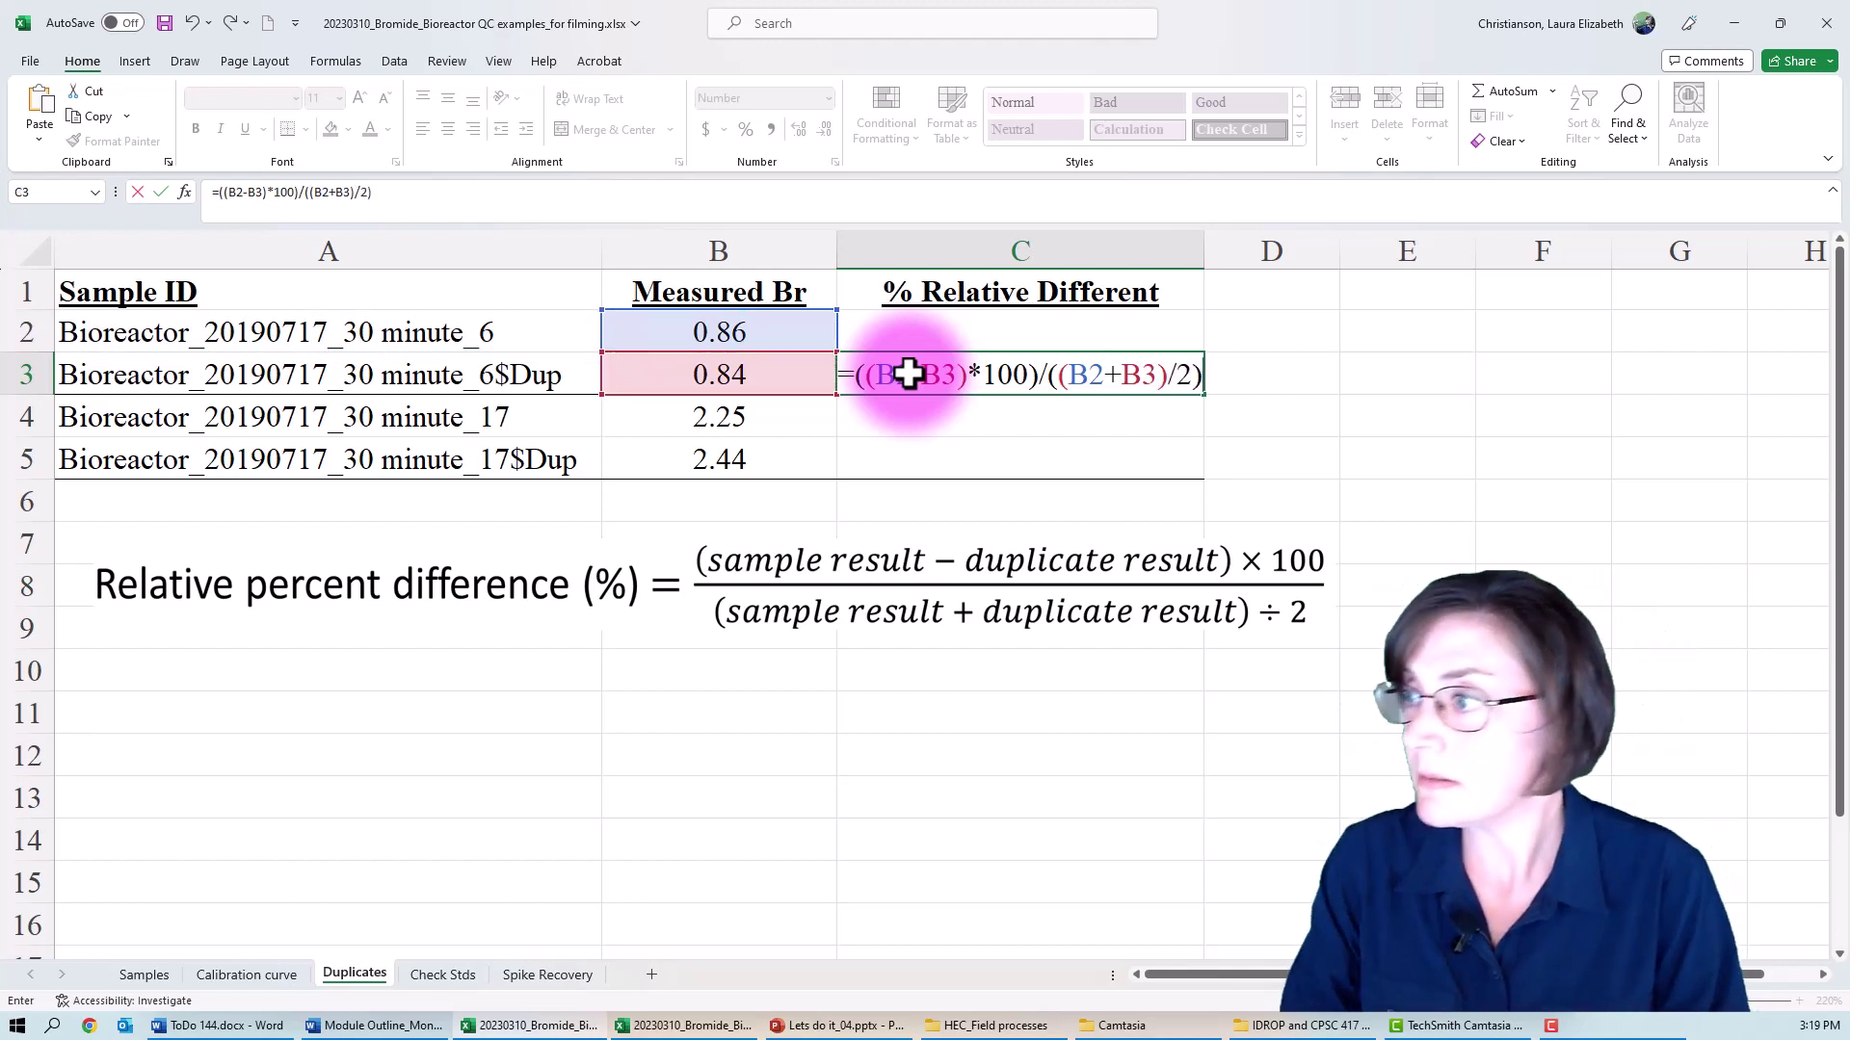
key("Return")
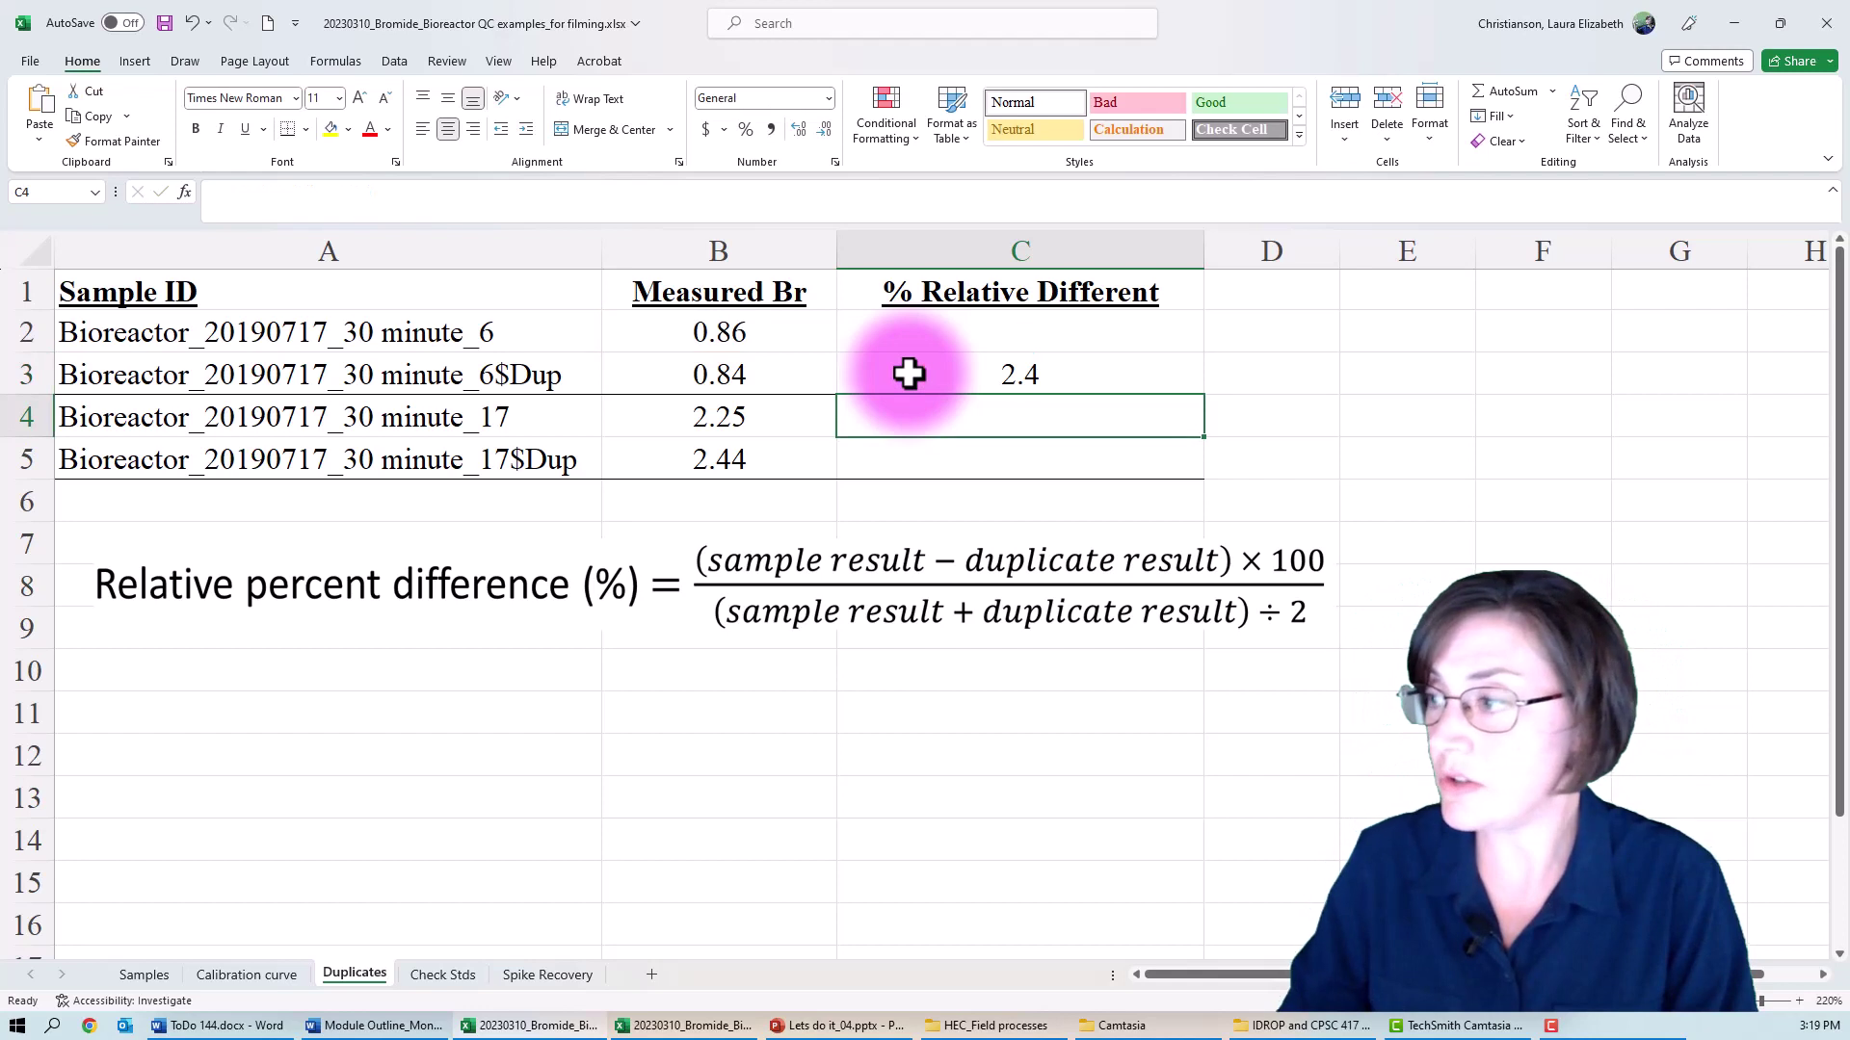
Step: Copy the RPD formula from C3 into C5, giving -8.1, and verify its references
left_click(907, 375)
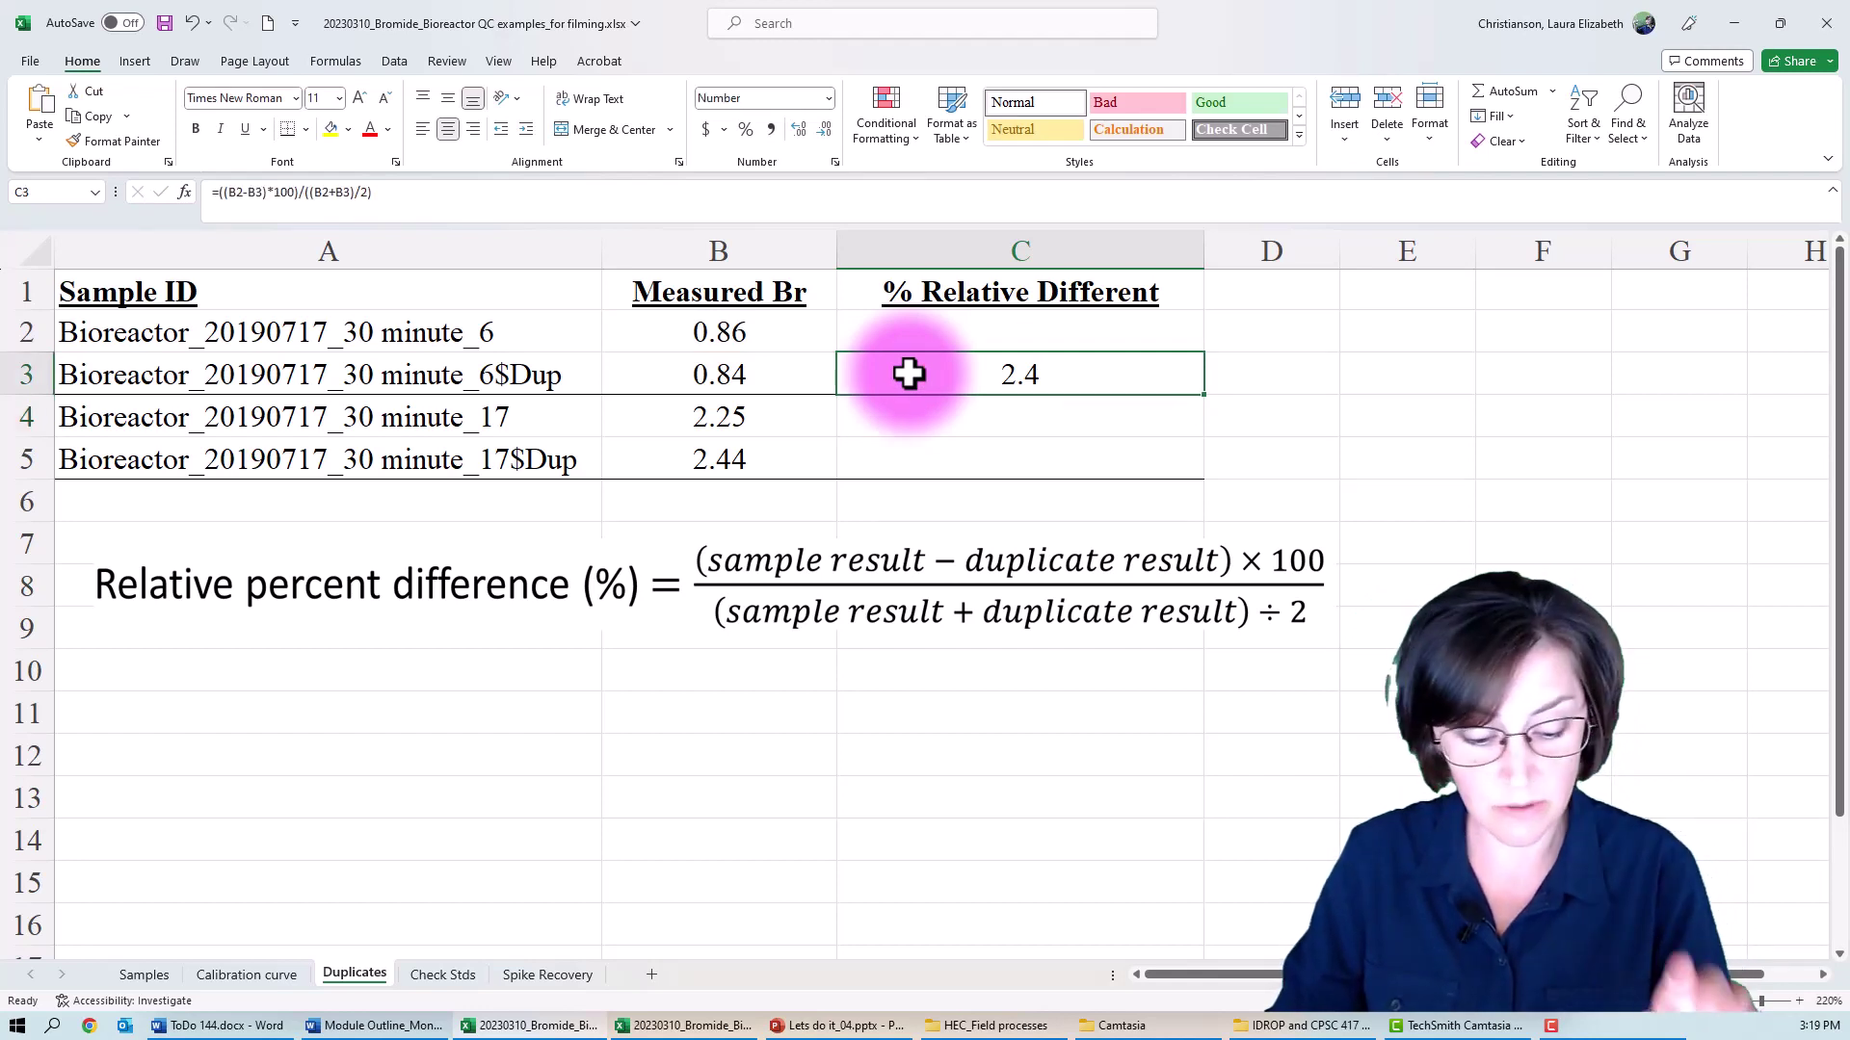
key("ctrl+c")
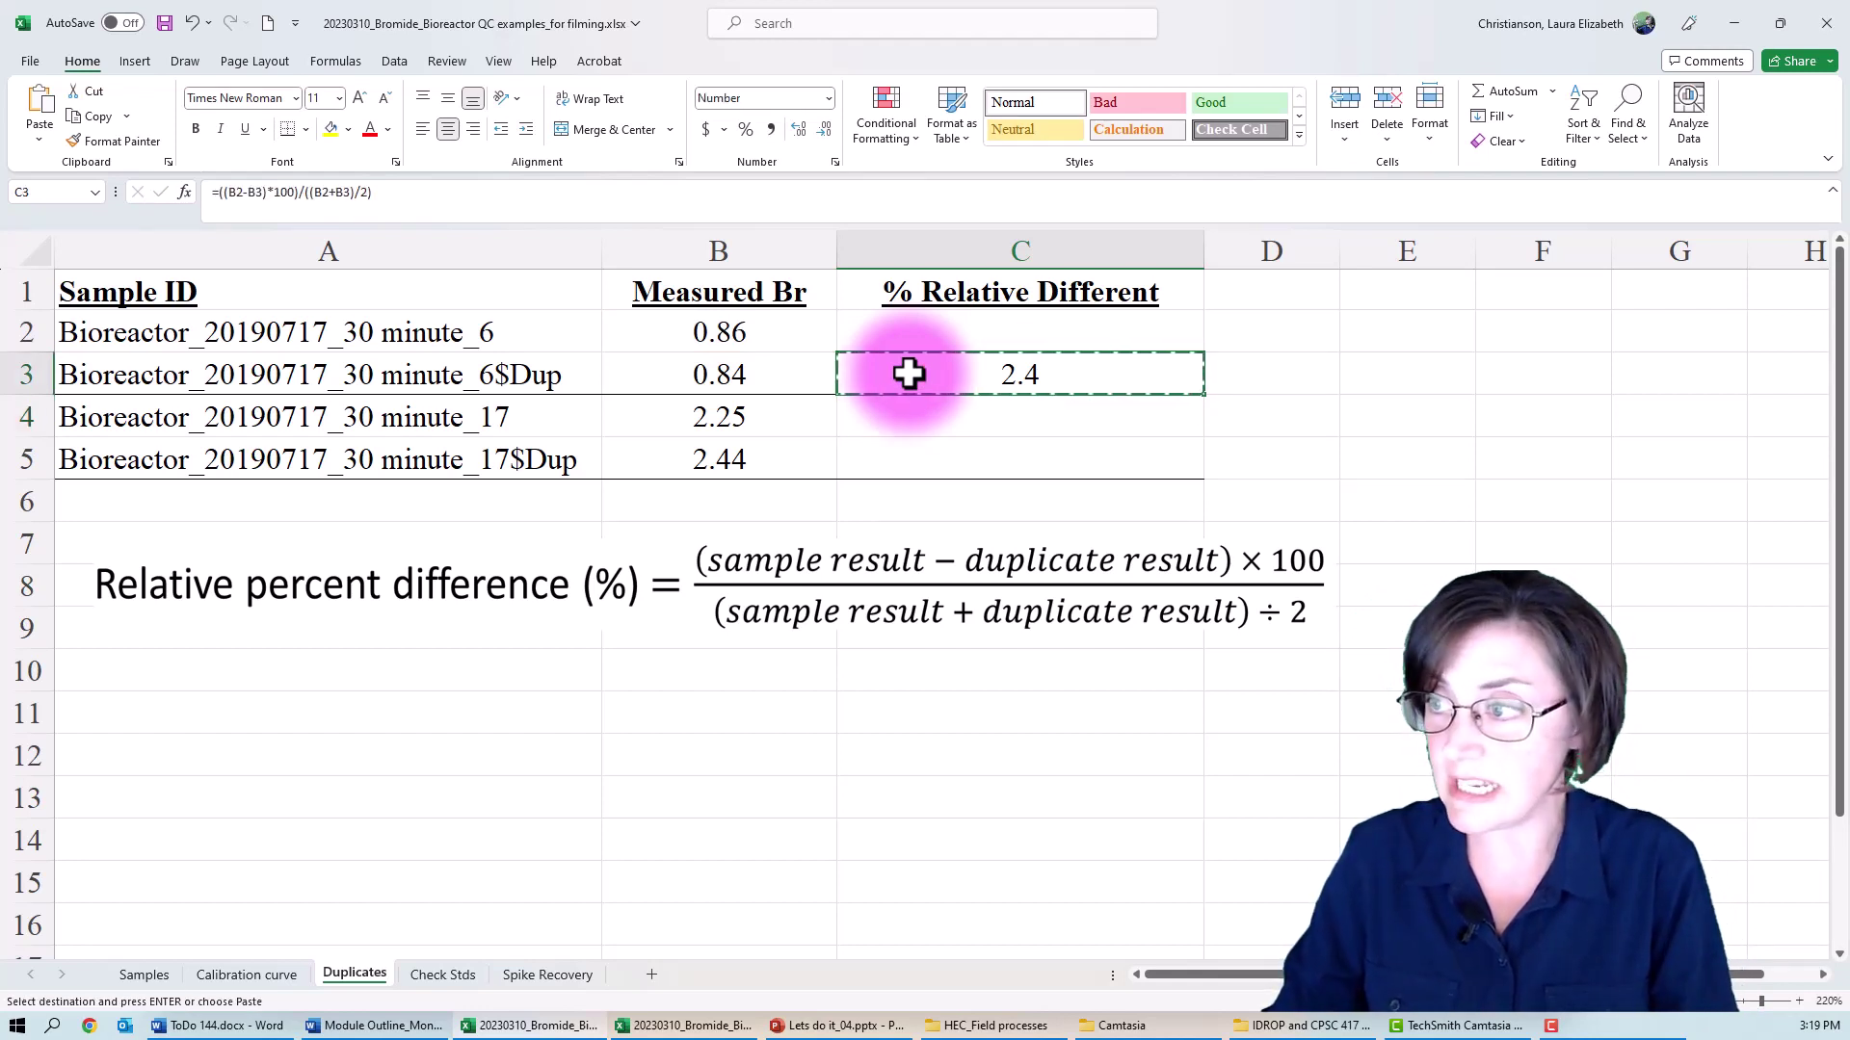
left_click(908, 461)
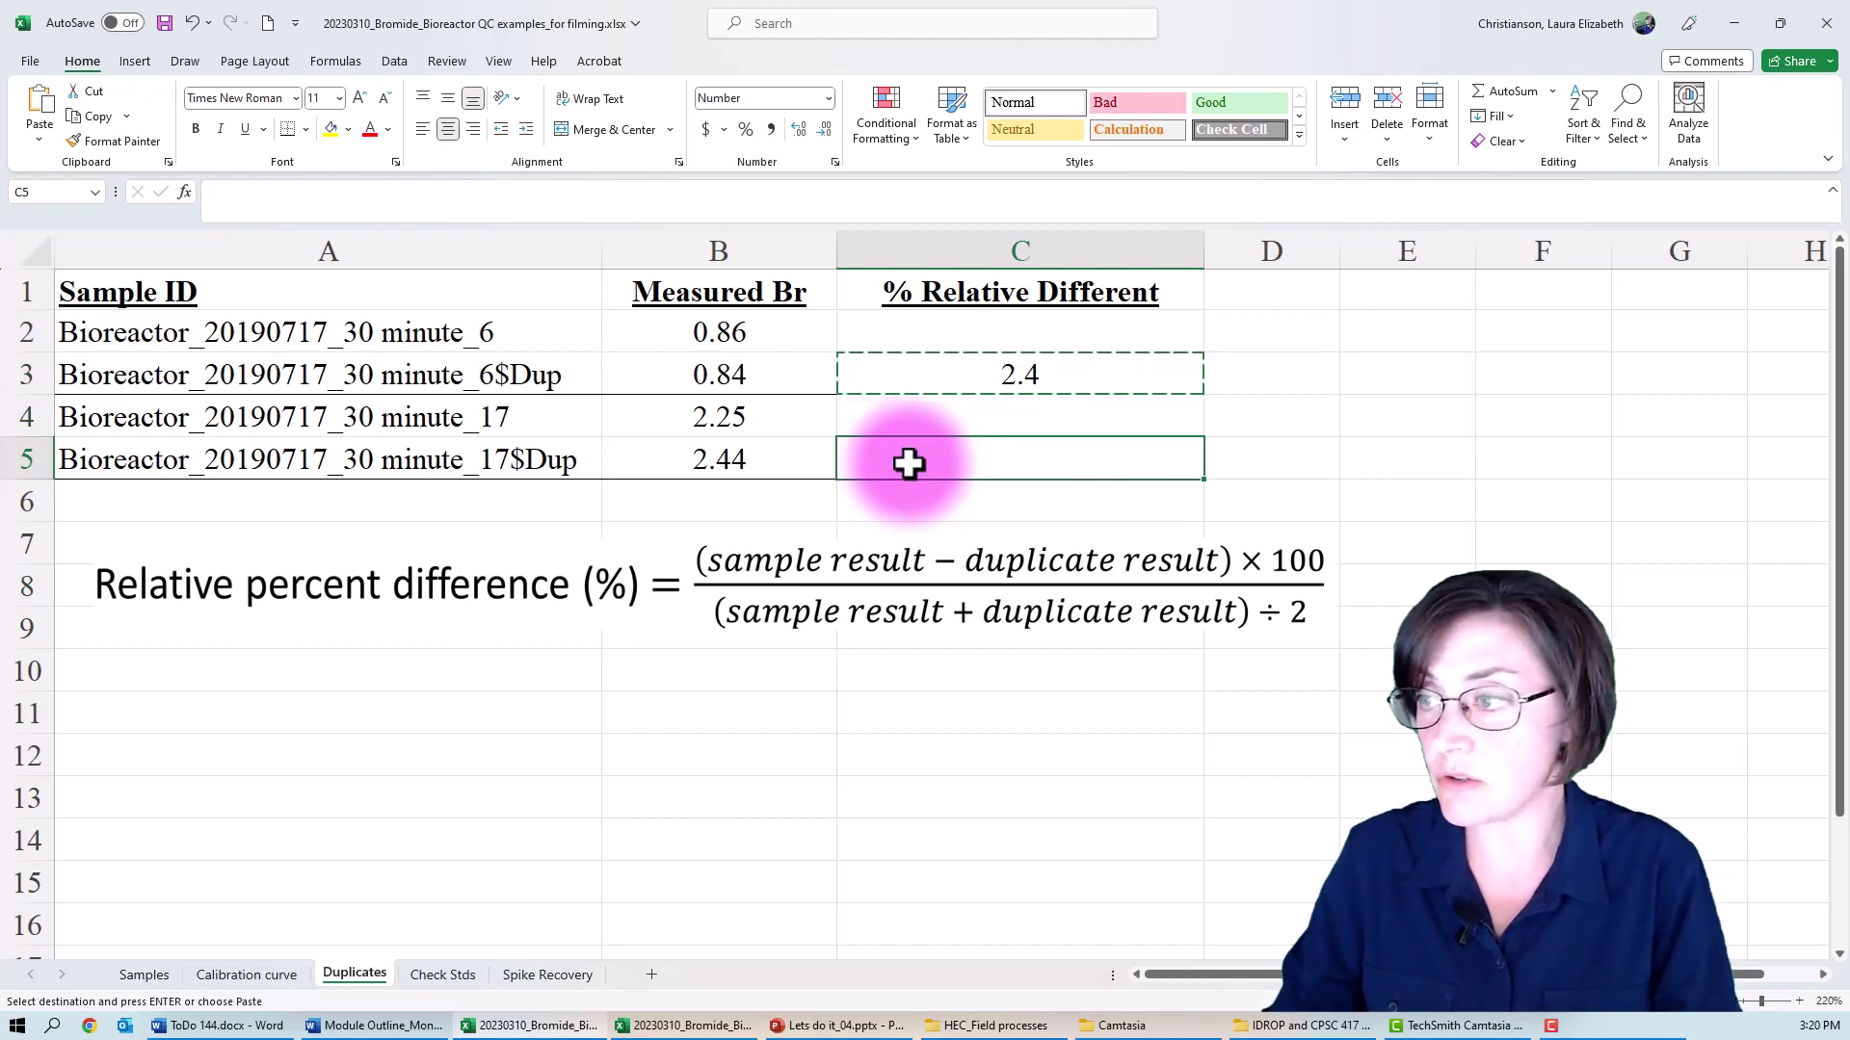
key("ctrl+v")
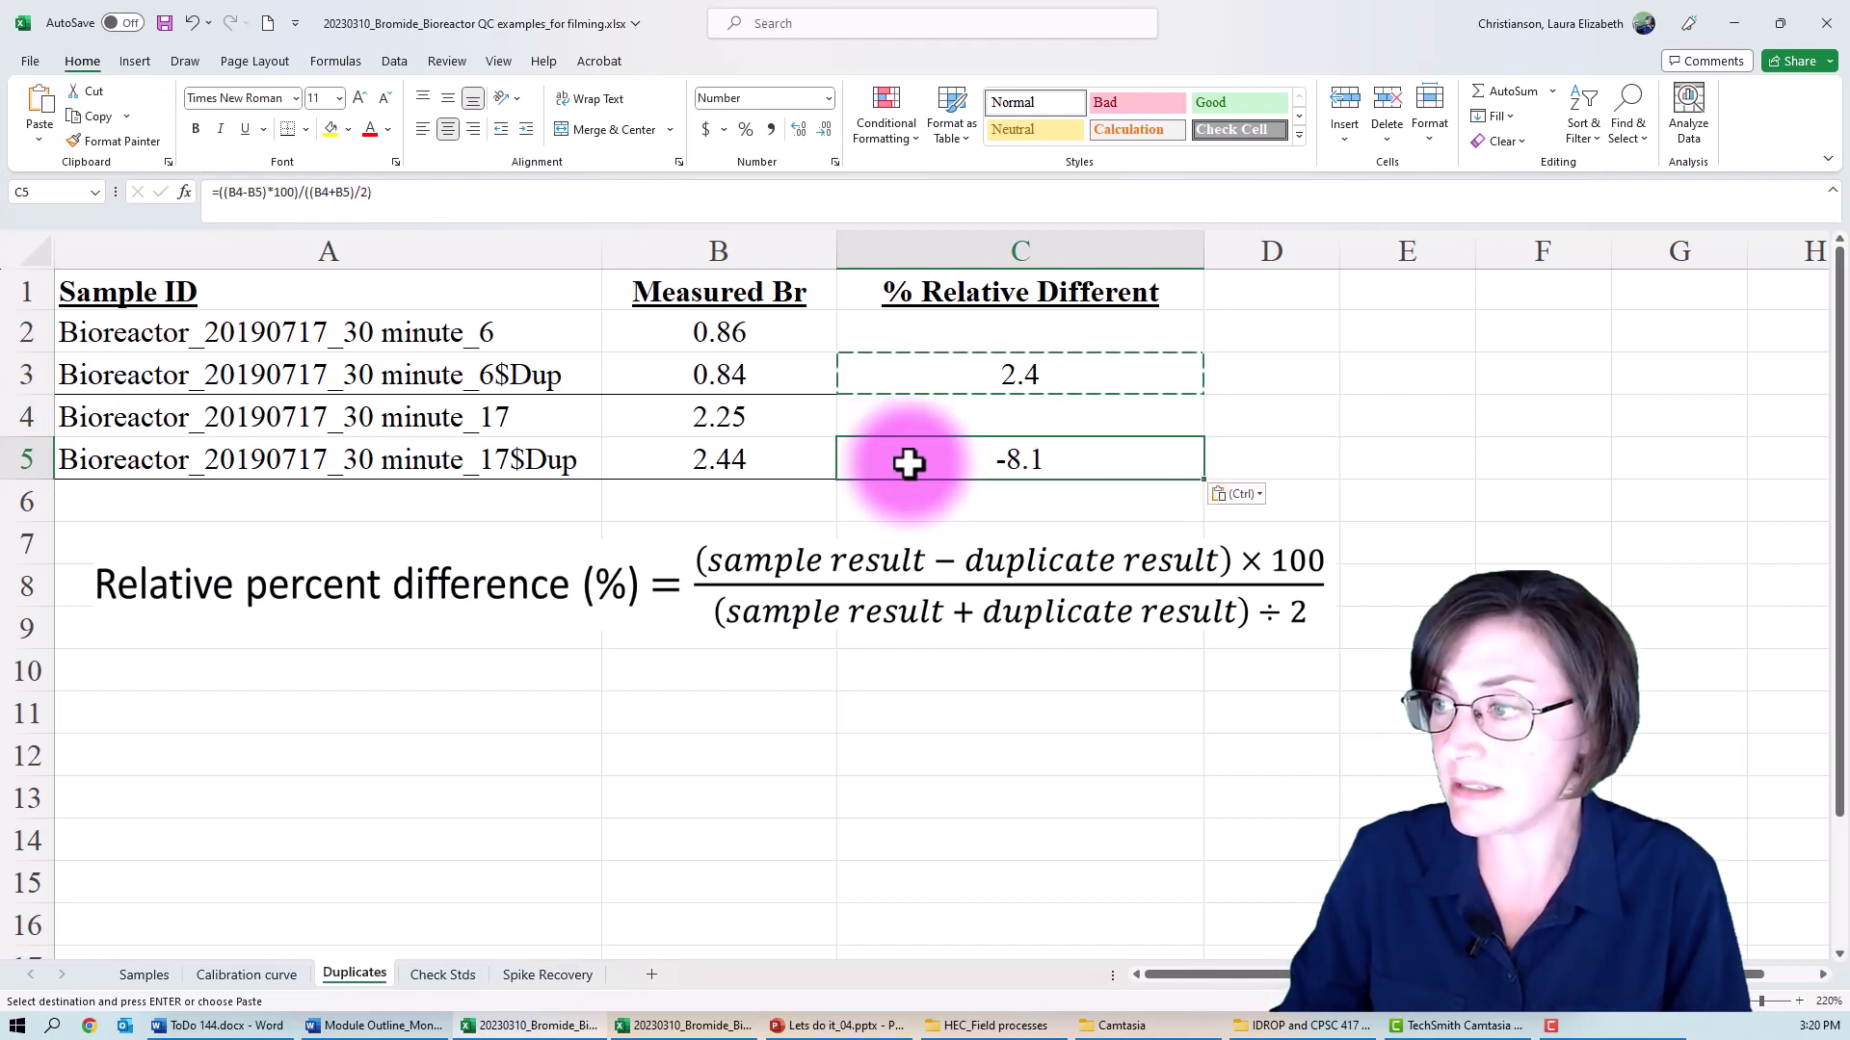
double_click(908, 462)
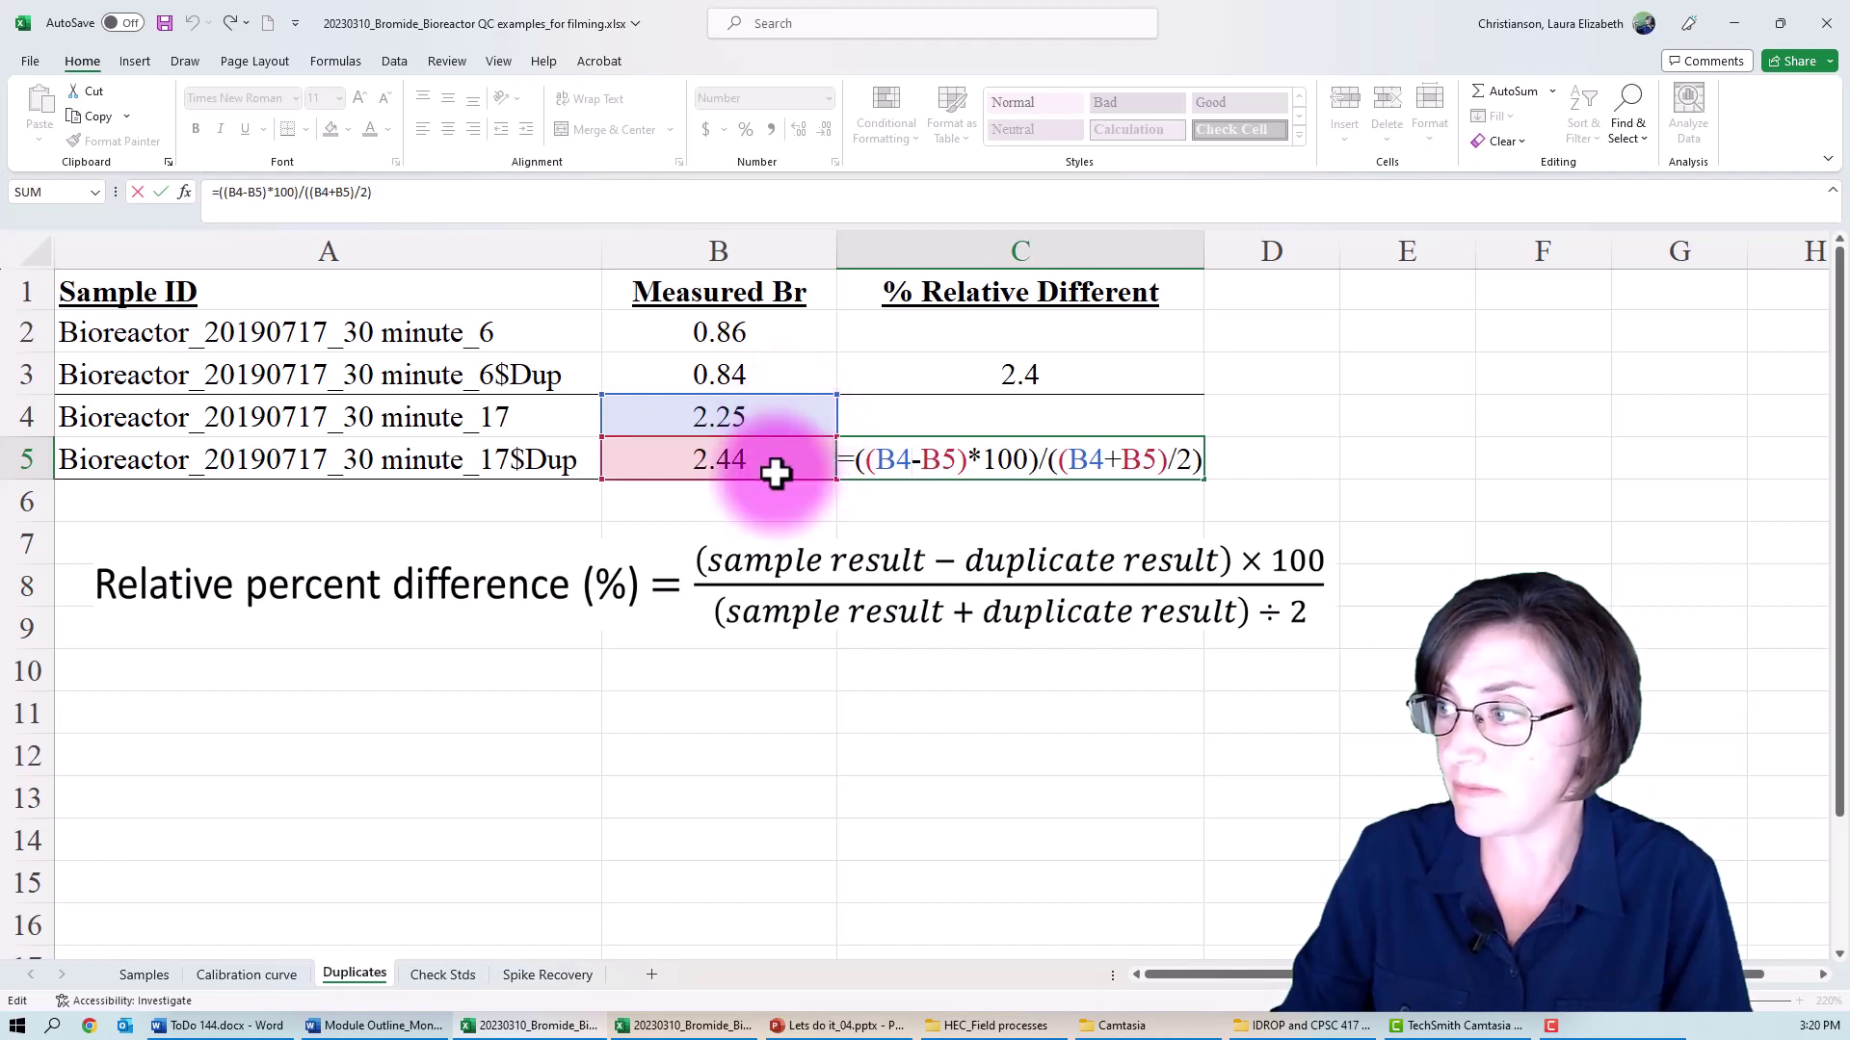
key("Return")
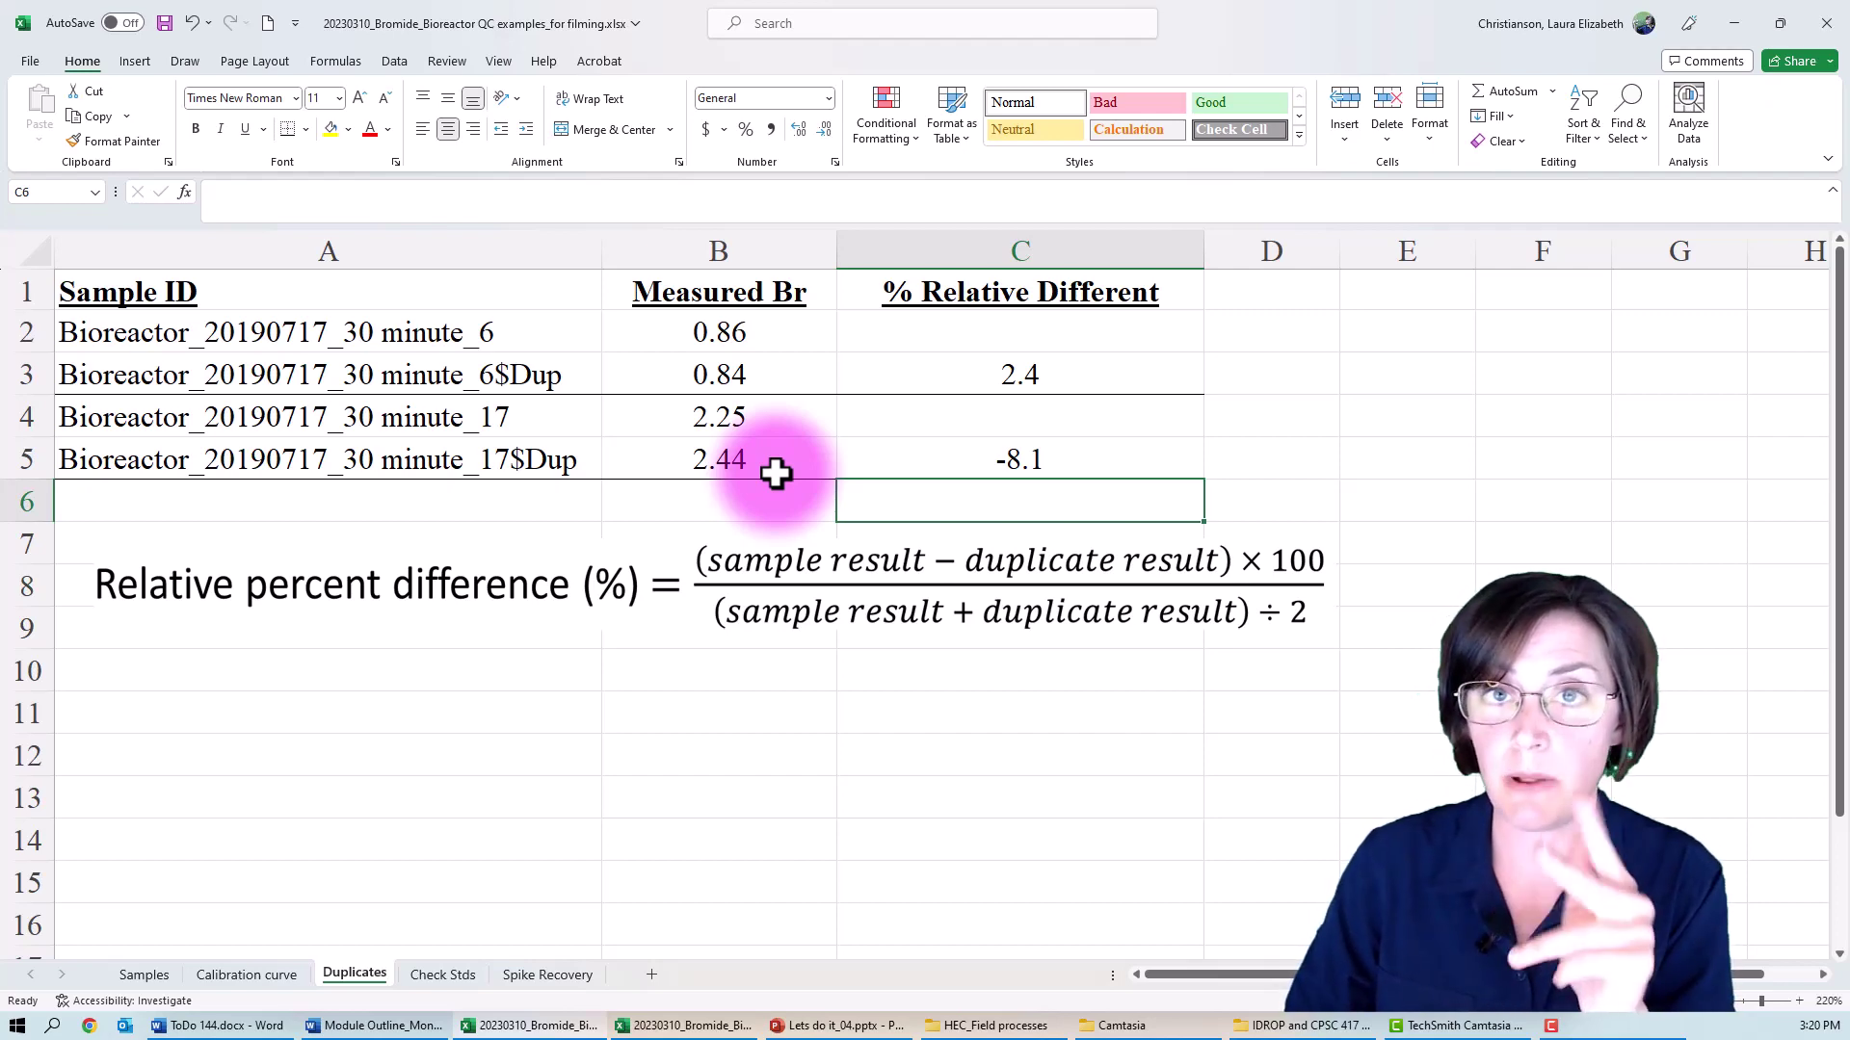
Step: On the Check Stds sheet, review the standard concentration note D1:H1 and select C2
left_click(434, 970)
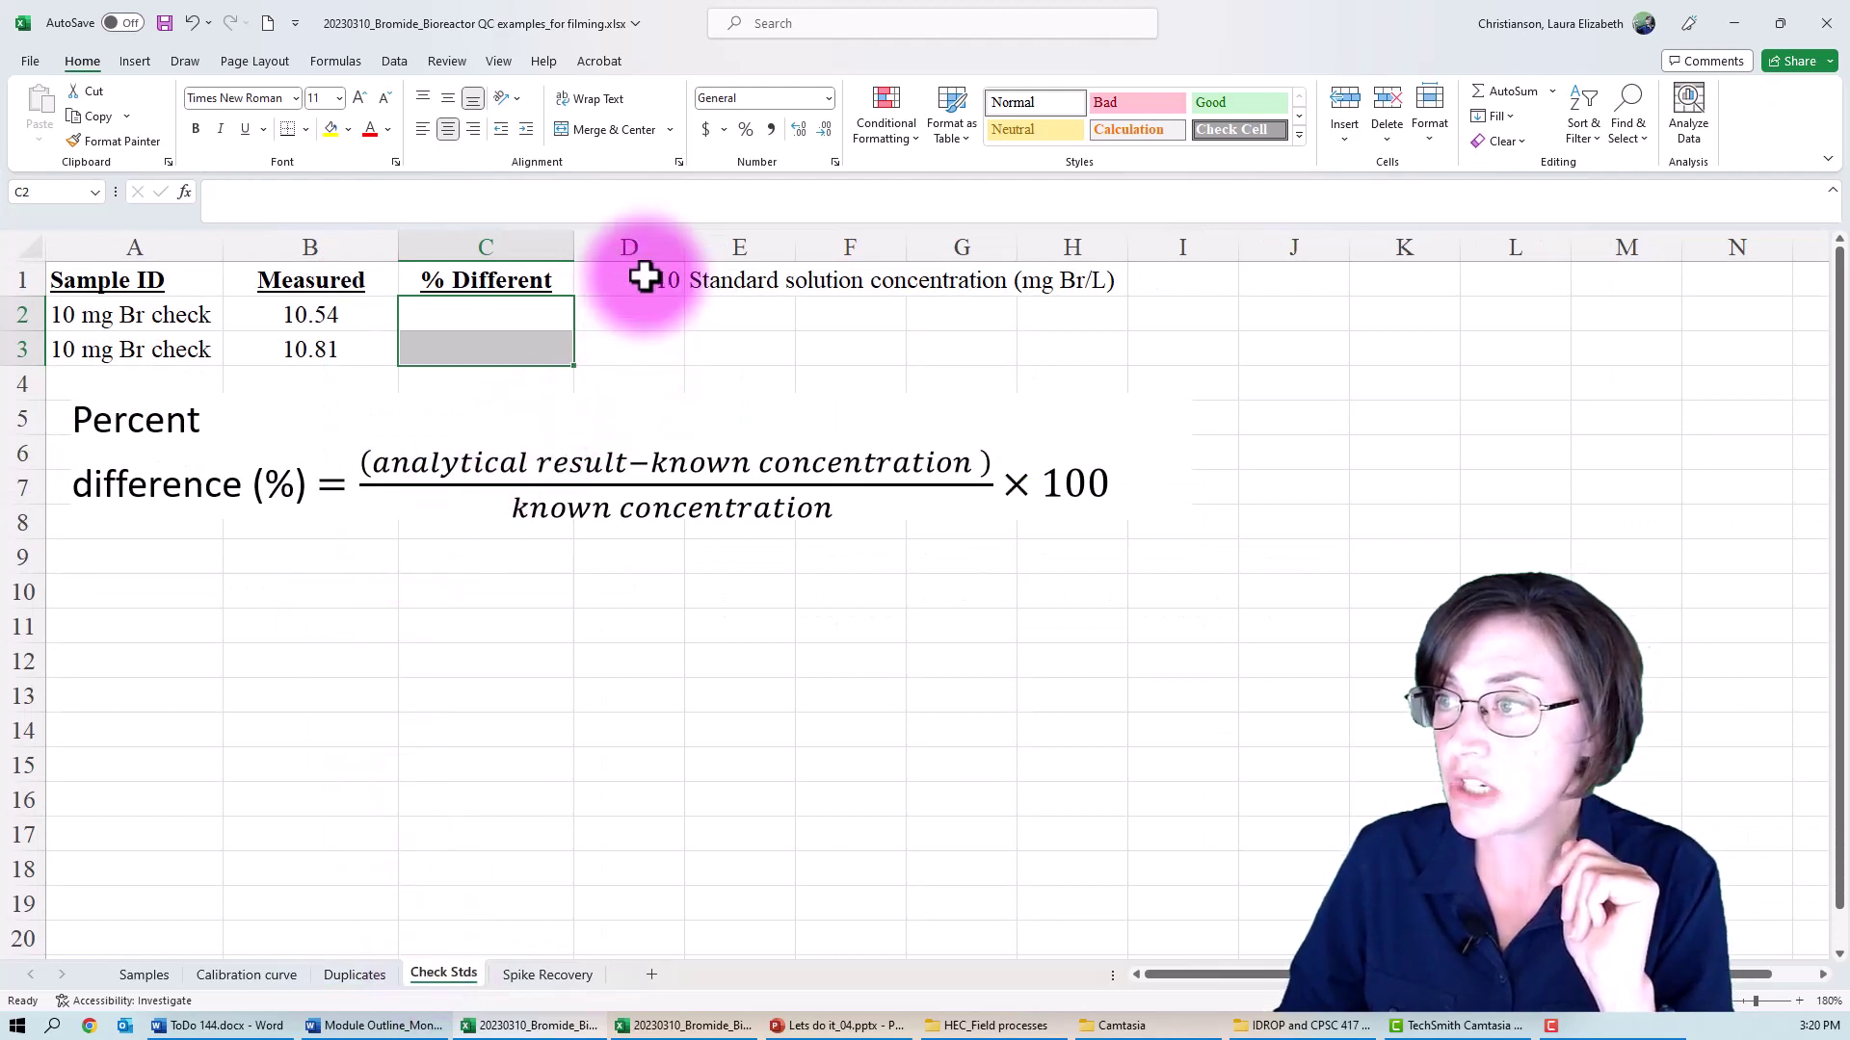
left_click_drag(645, 278, 1047, 275)
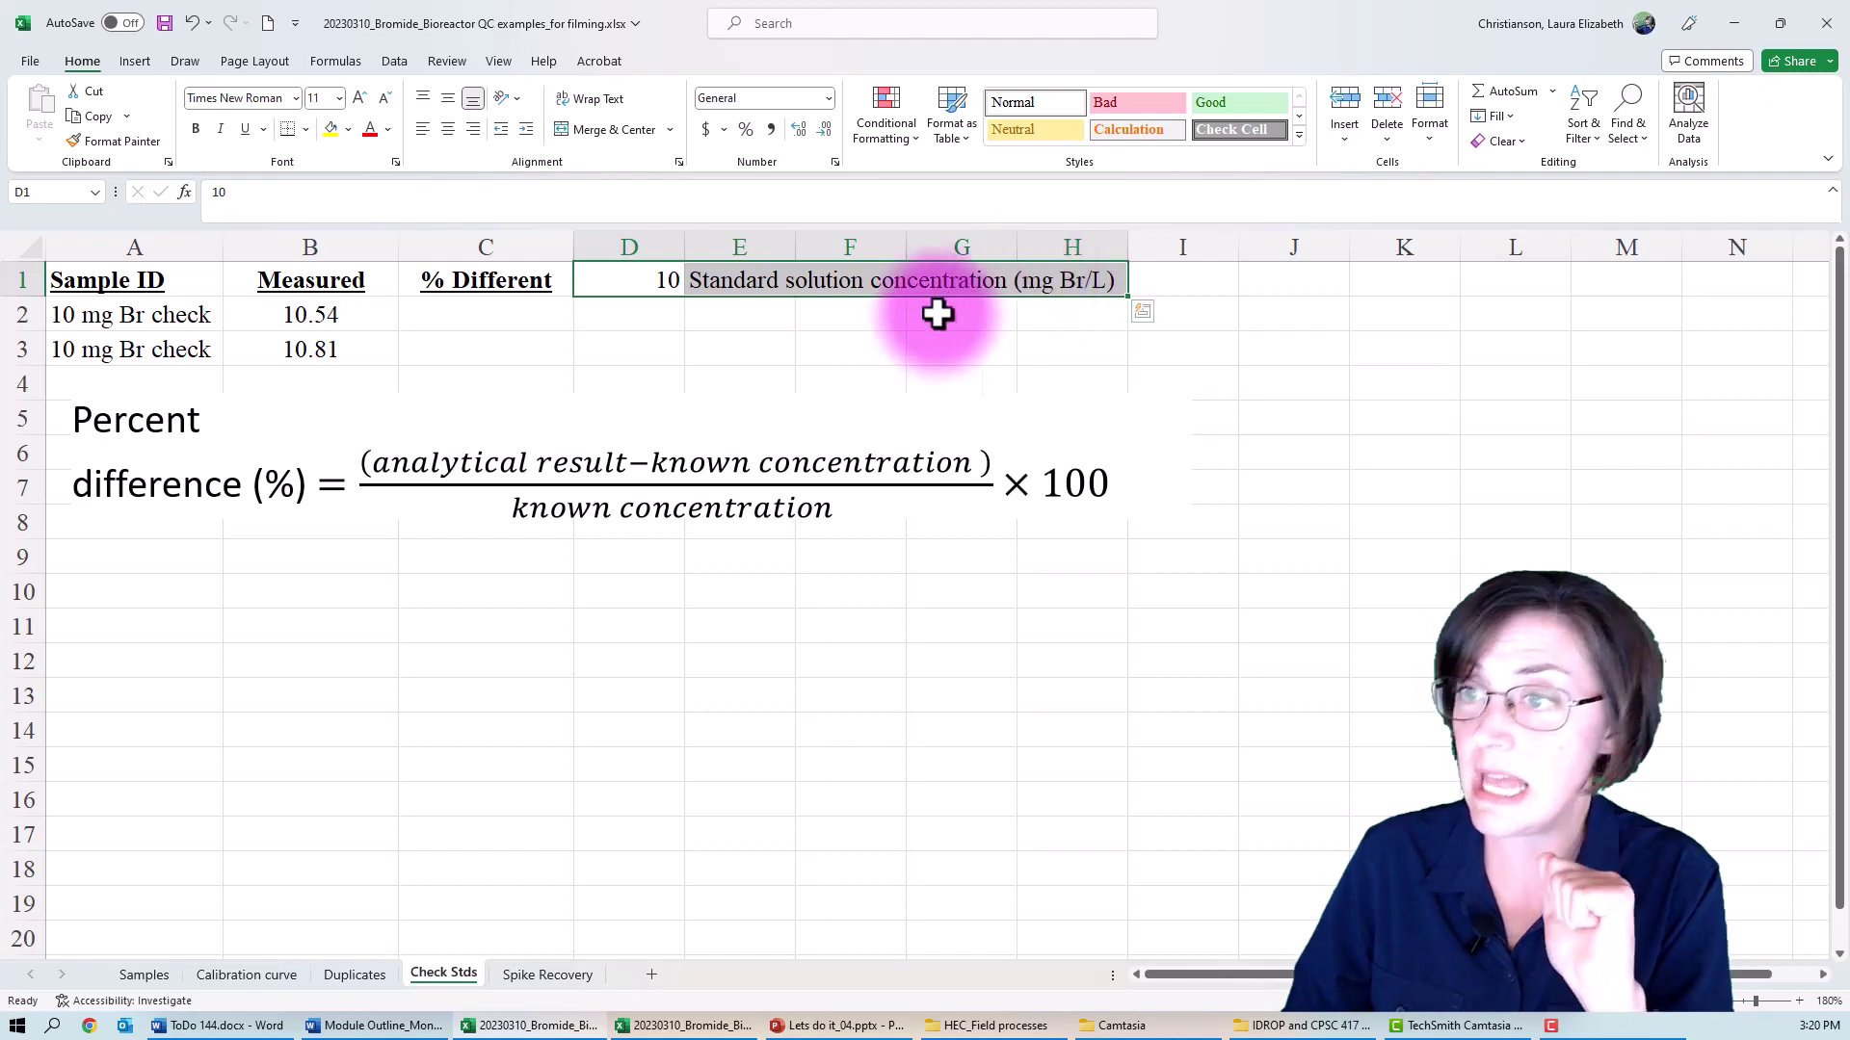
left_click(475, 322)
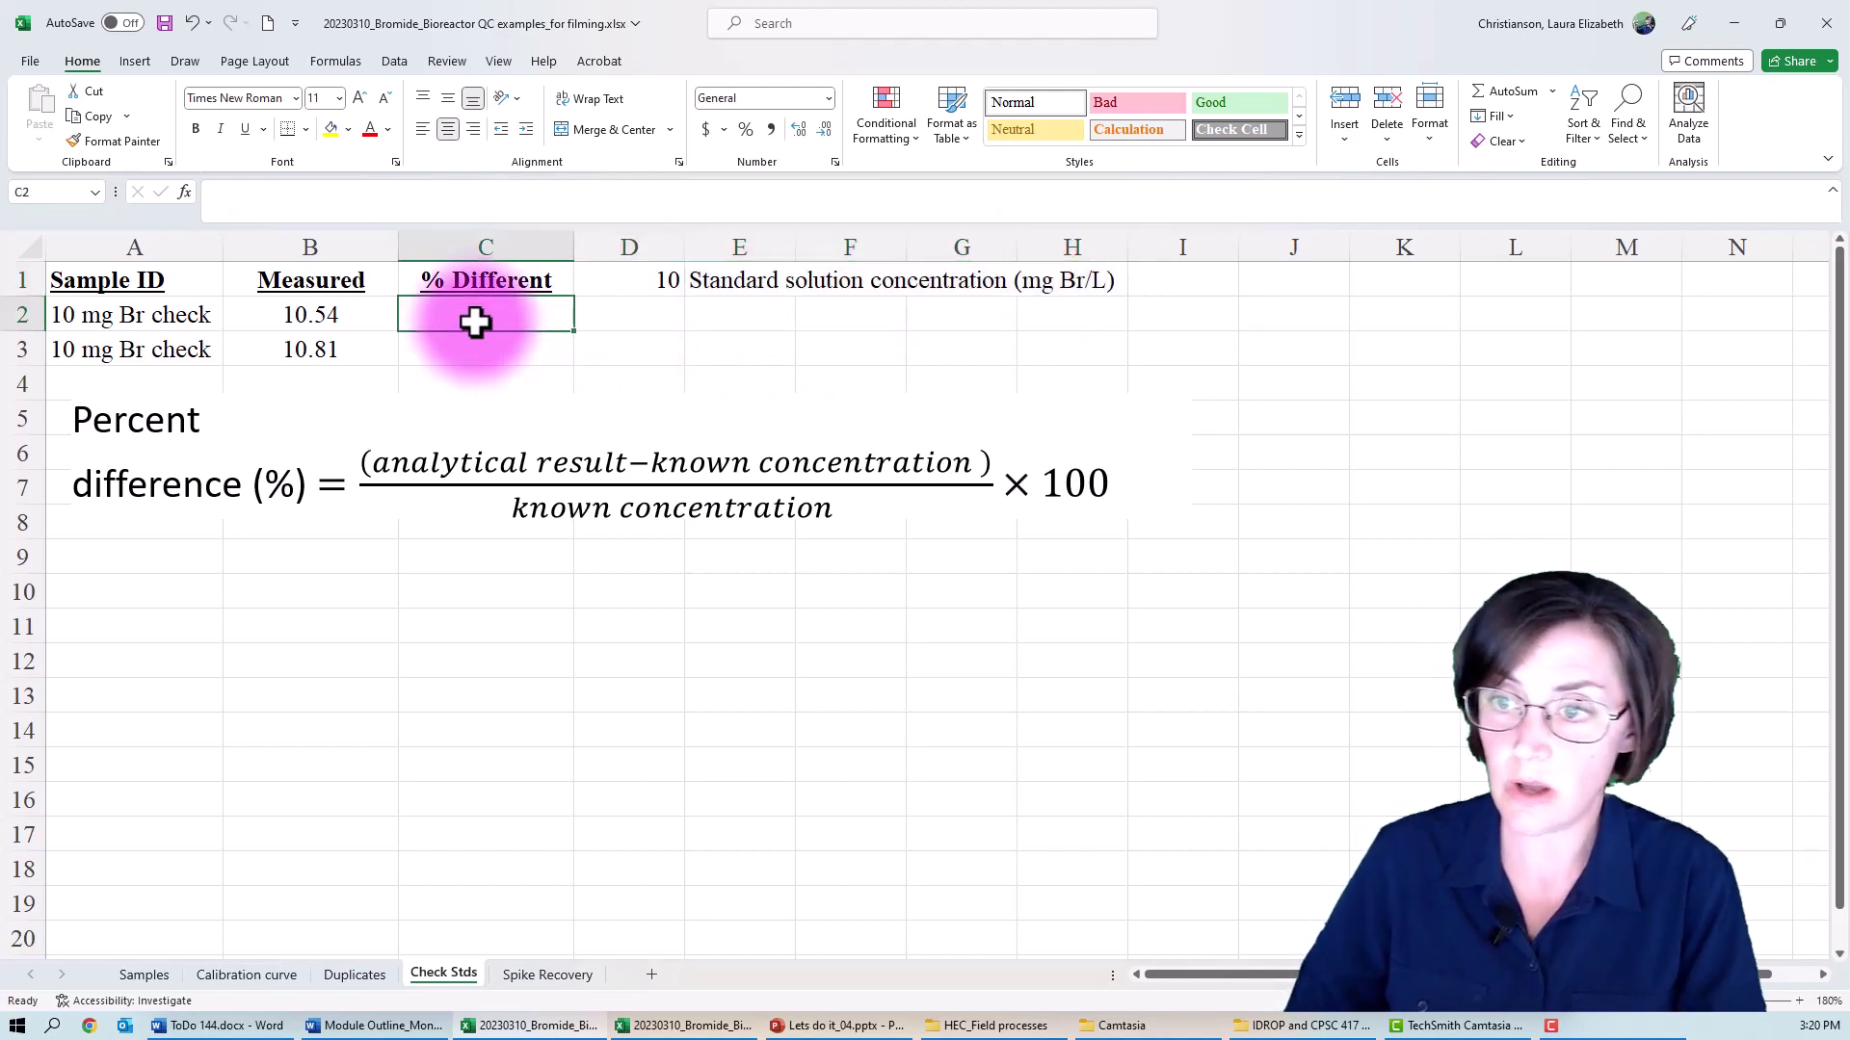
type("(")
key("Escape")
key("Left")
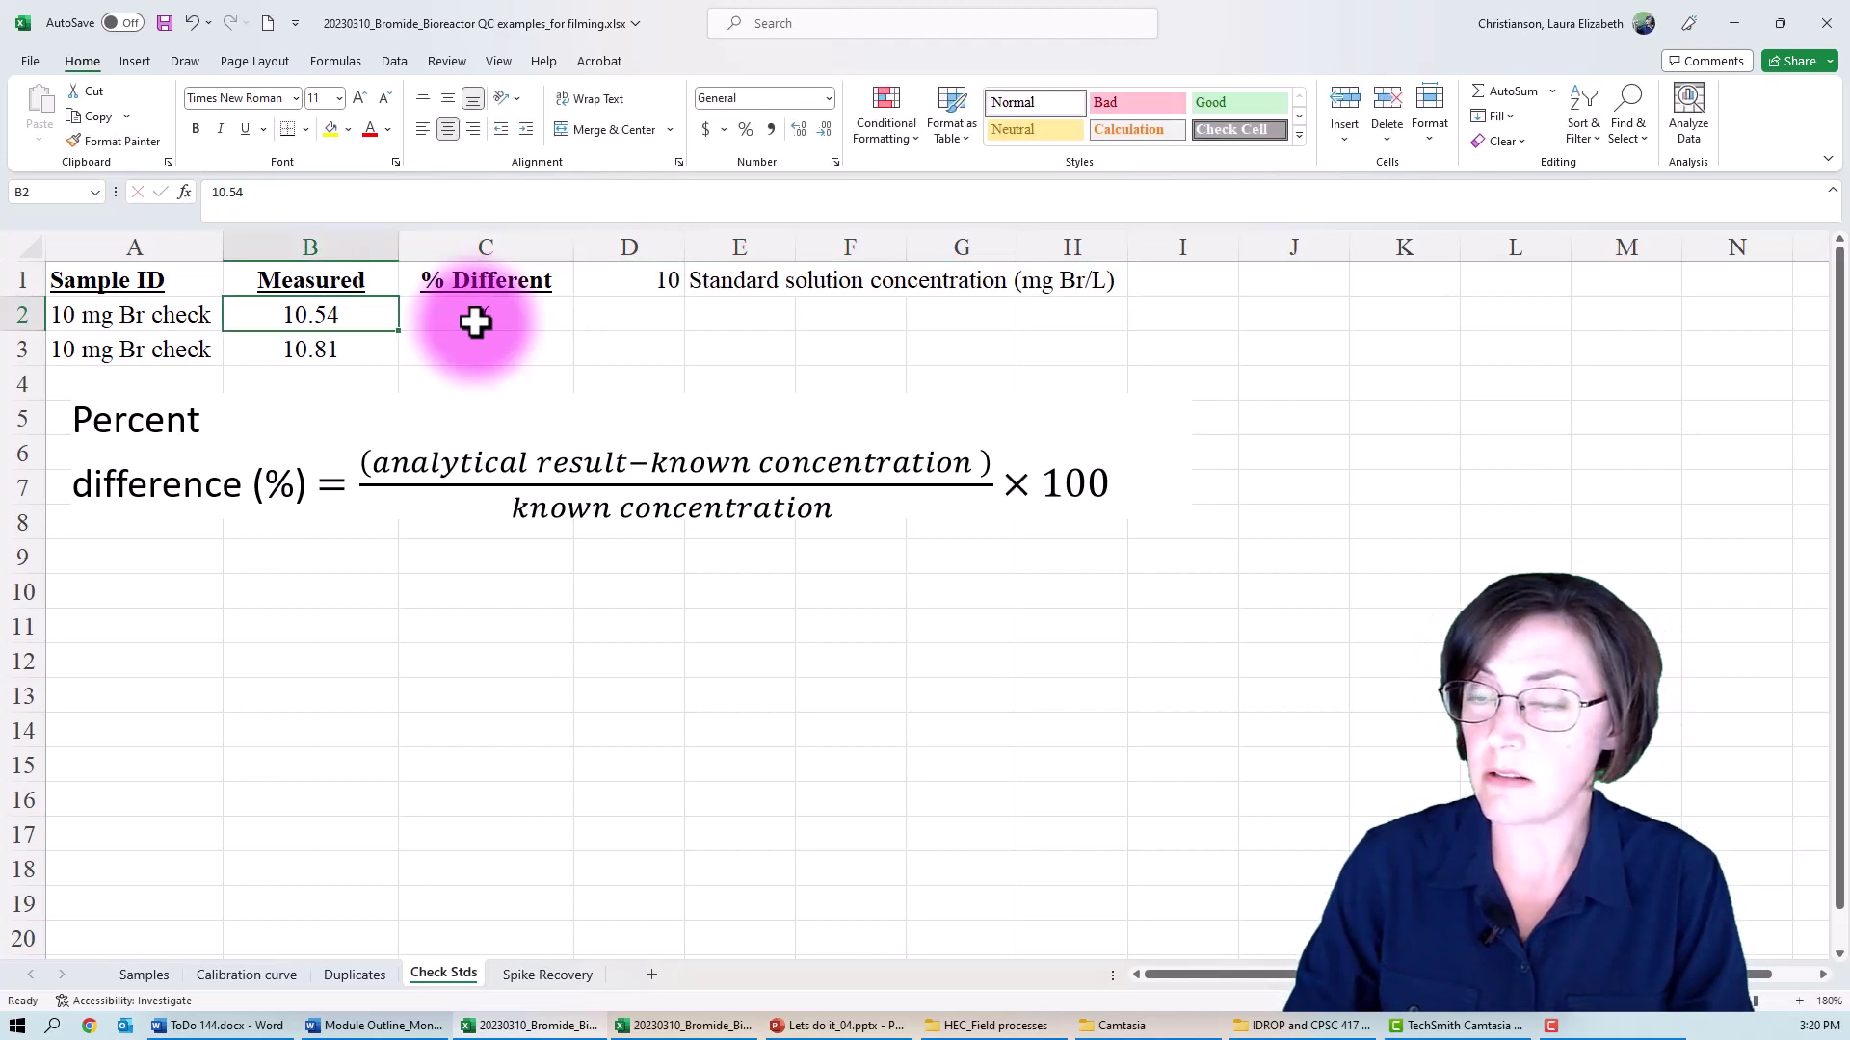
left_click(476, 322)
type("=")
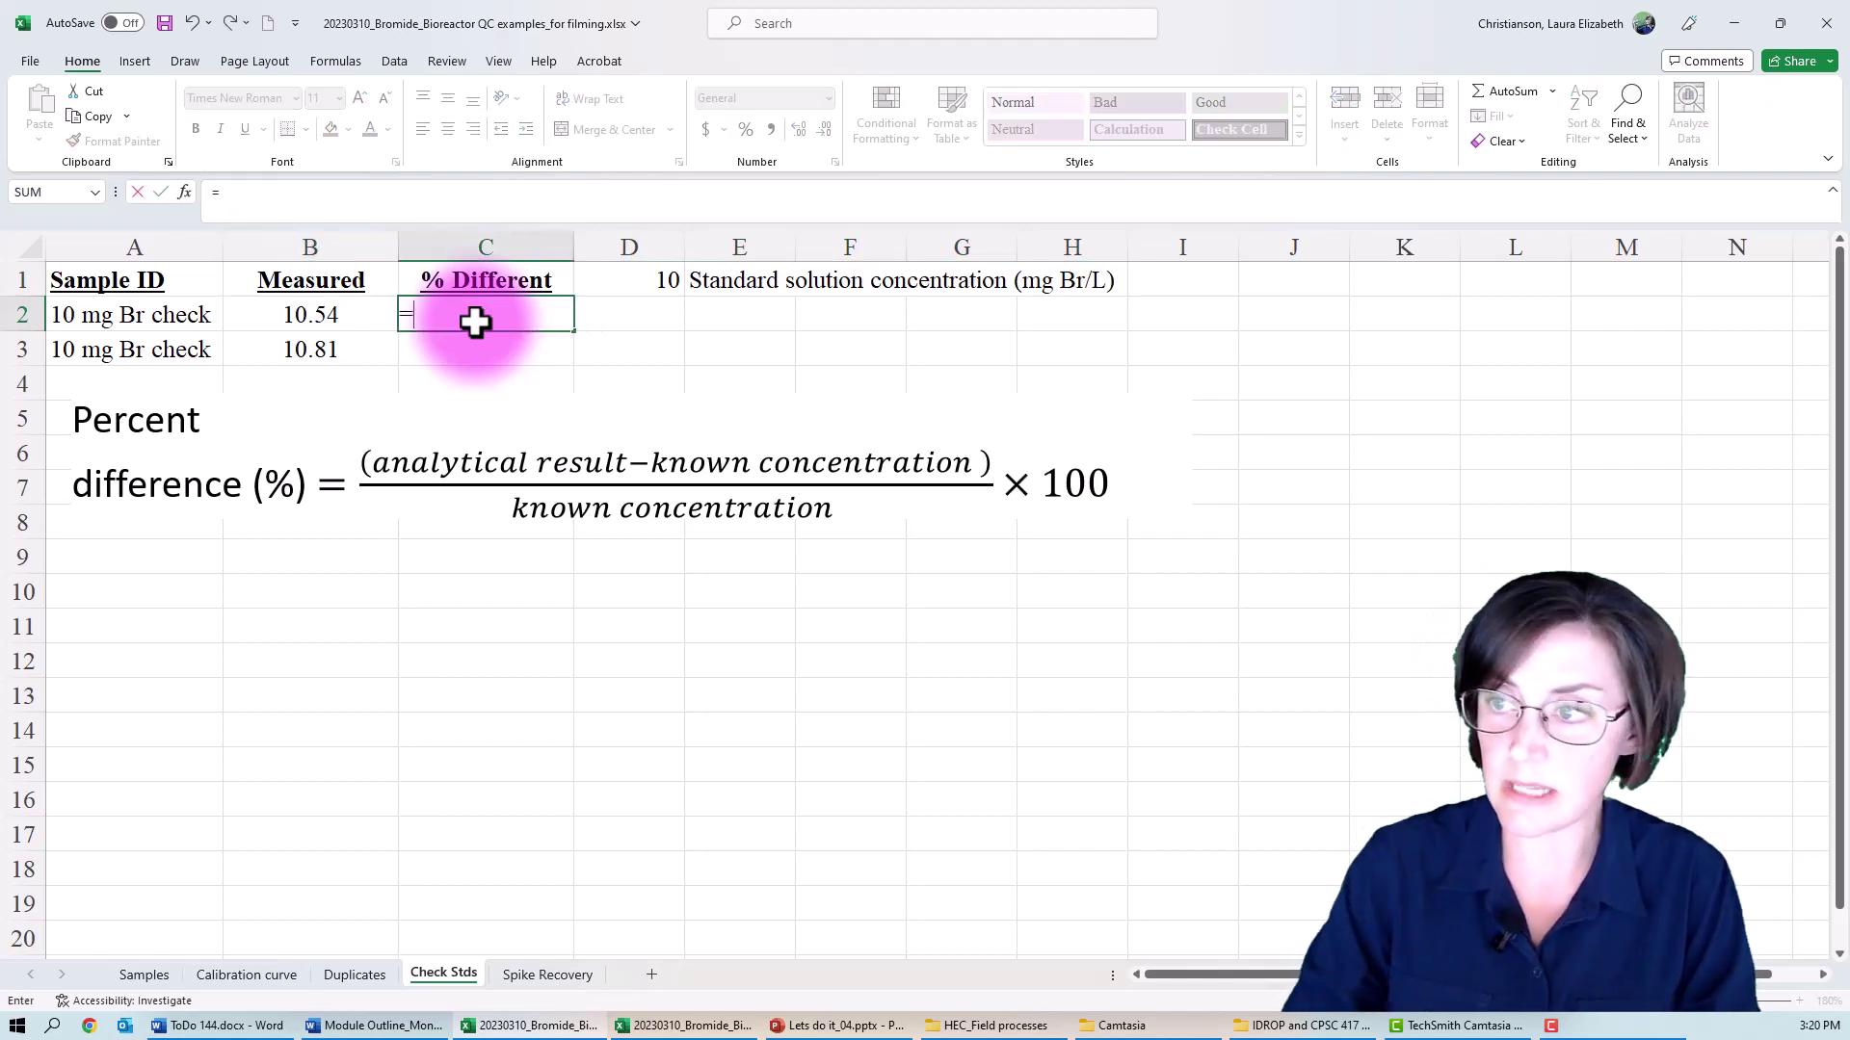
type("(")
Step: Build =(B2-$D$1)/$D$1*100 in C2 with F4 making both D1 references absolute
key("Left")
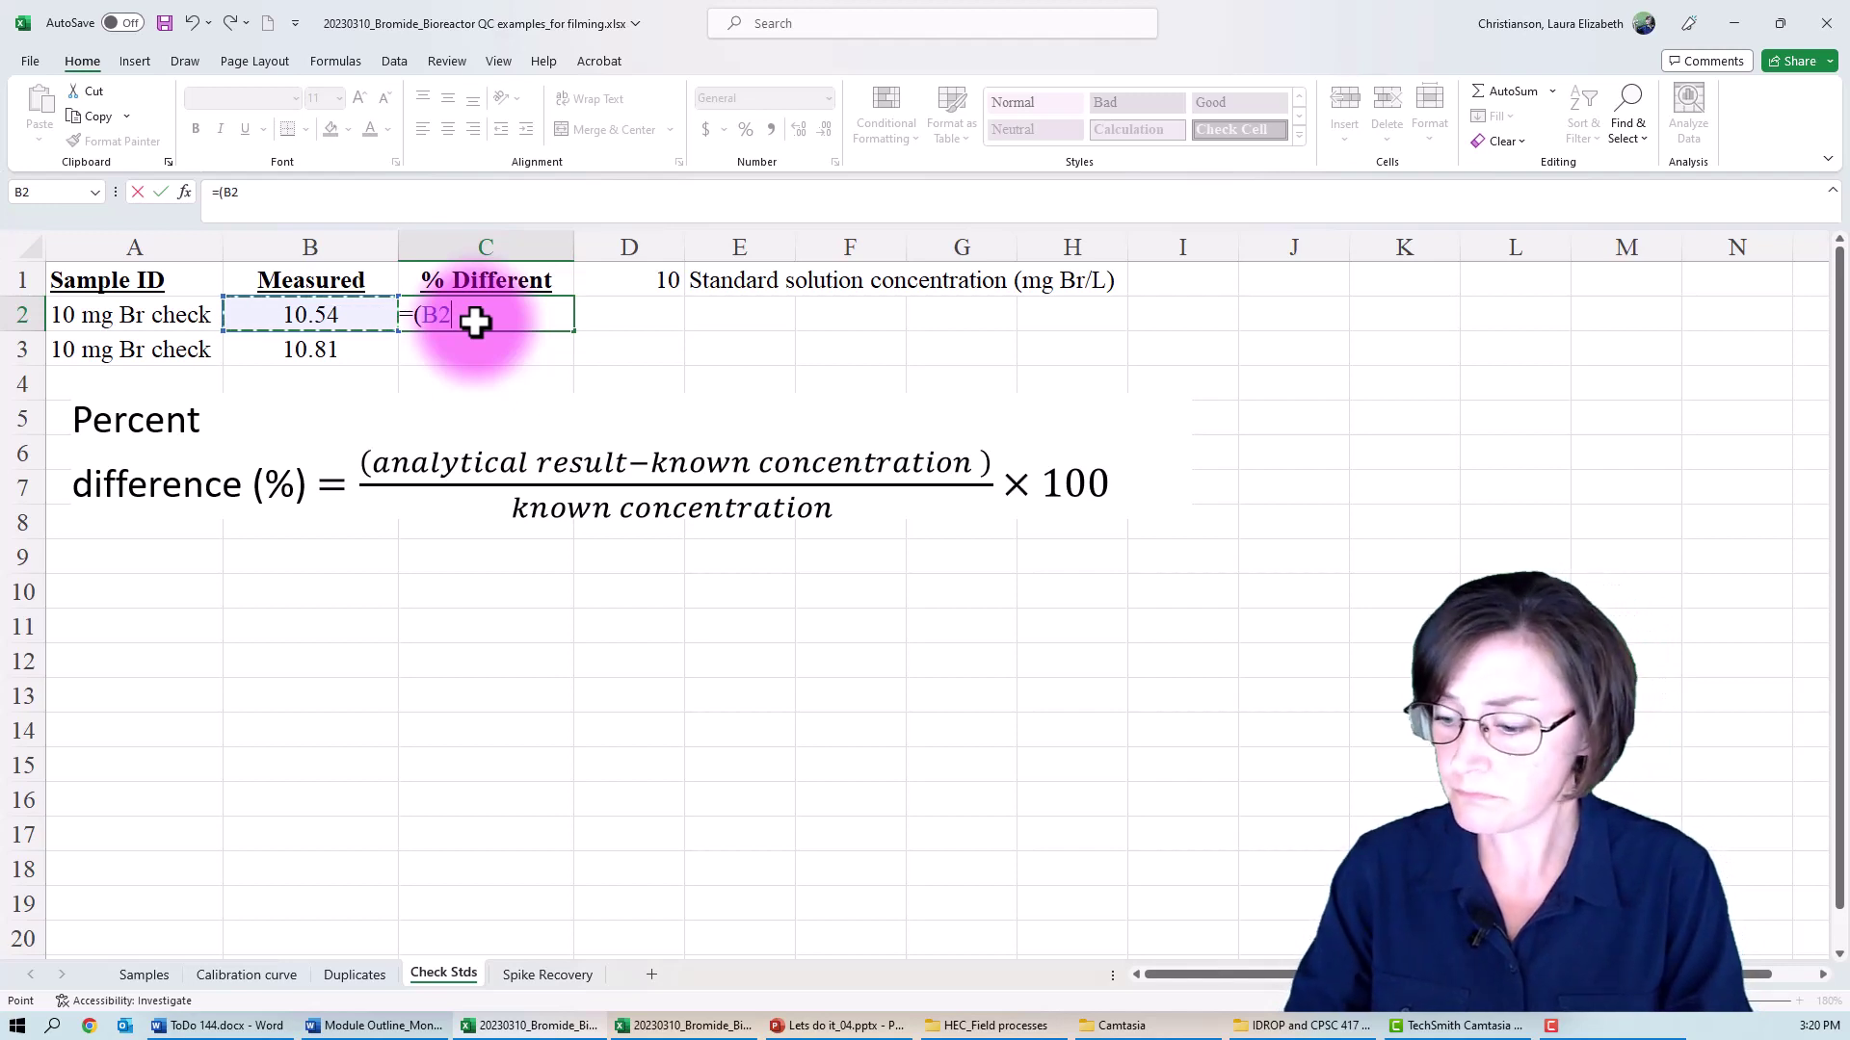
type("-D1")
left_click(670, 272)
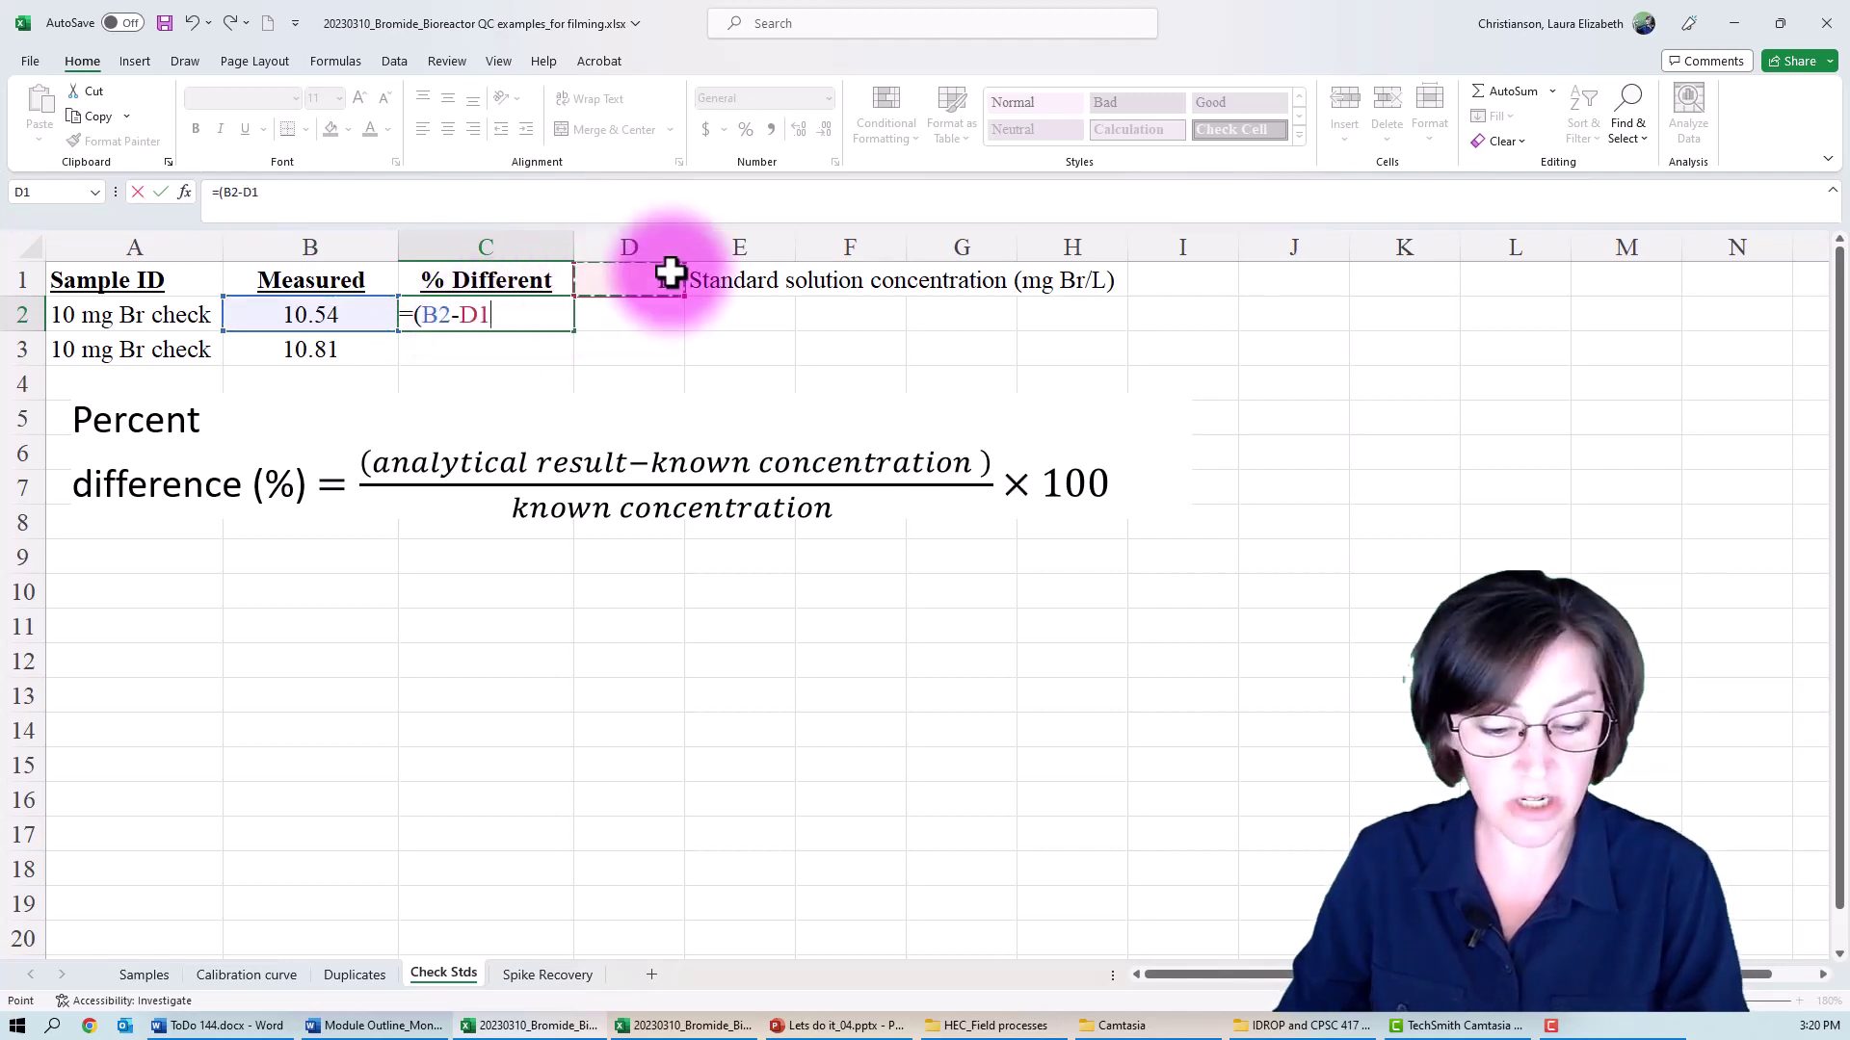
key("F4")
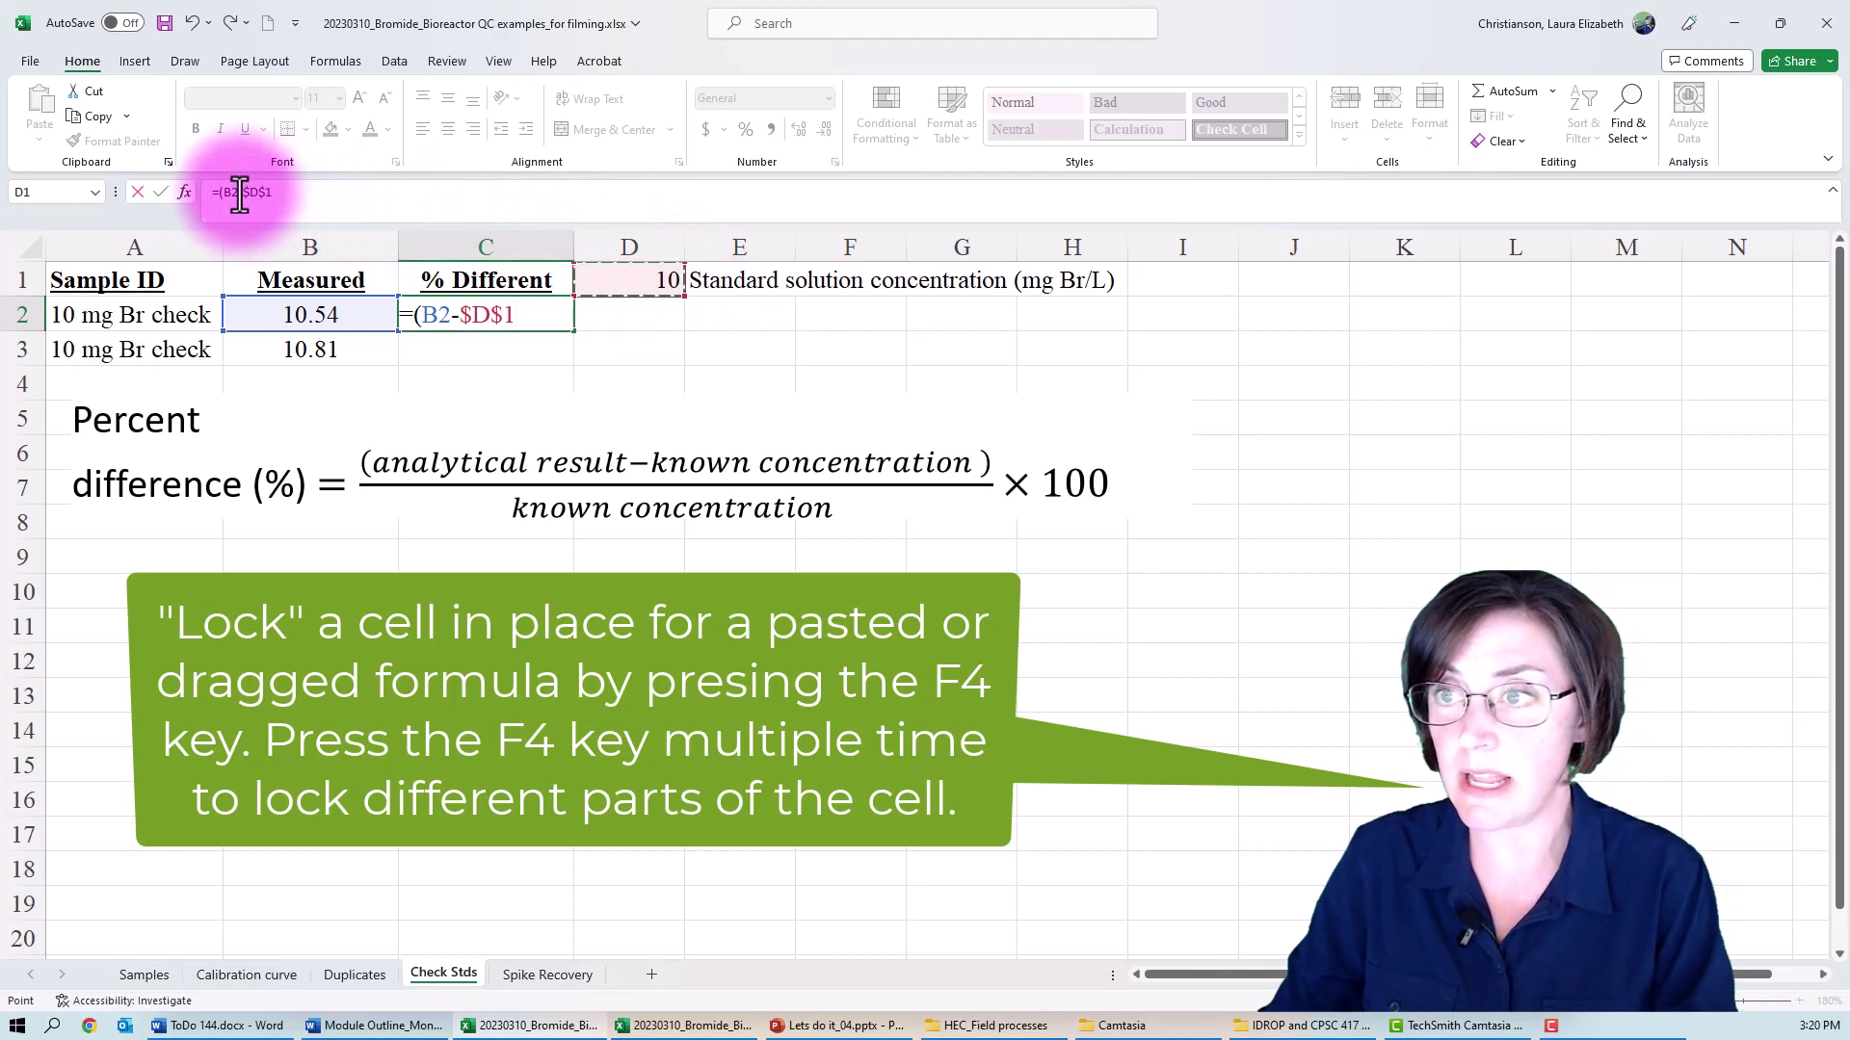
left_click_drag(242, 192, 277, 193)
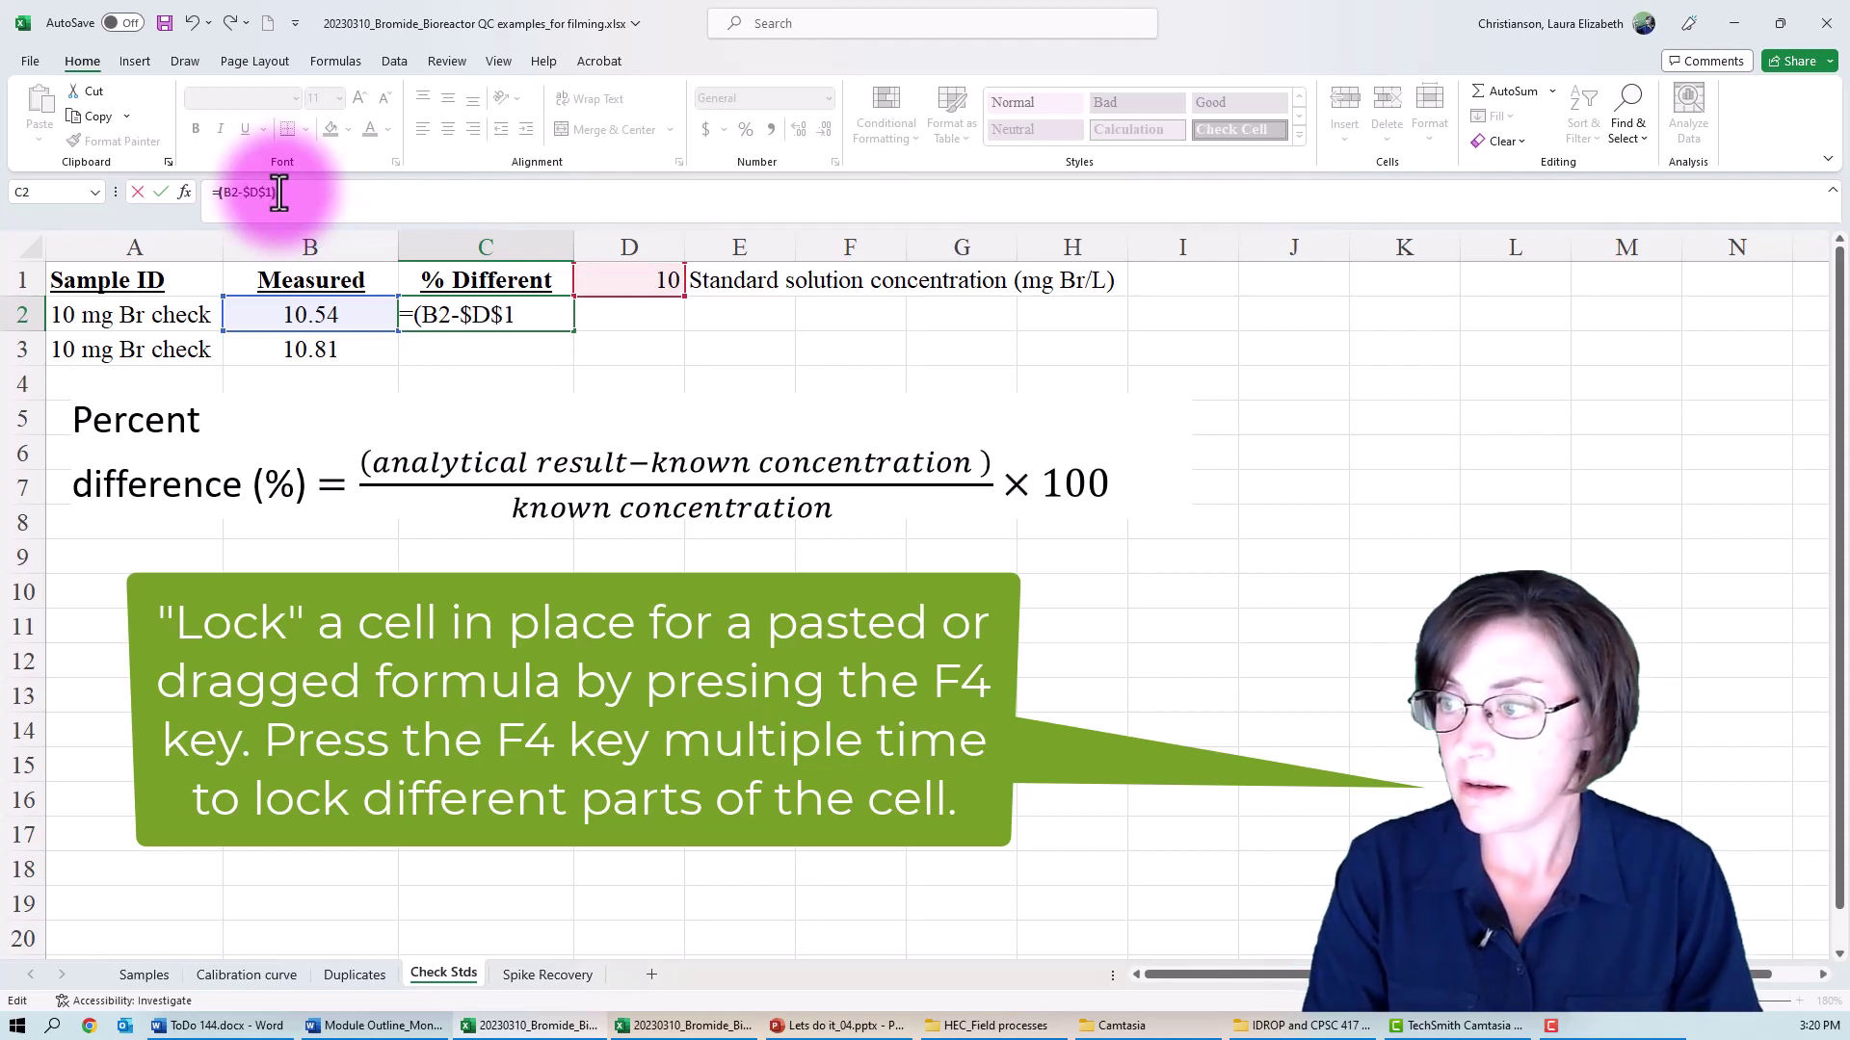
type(")/")
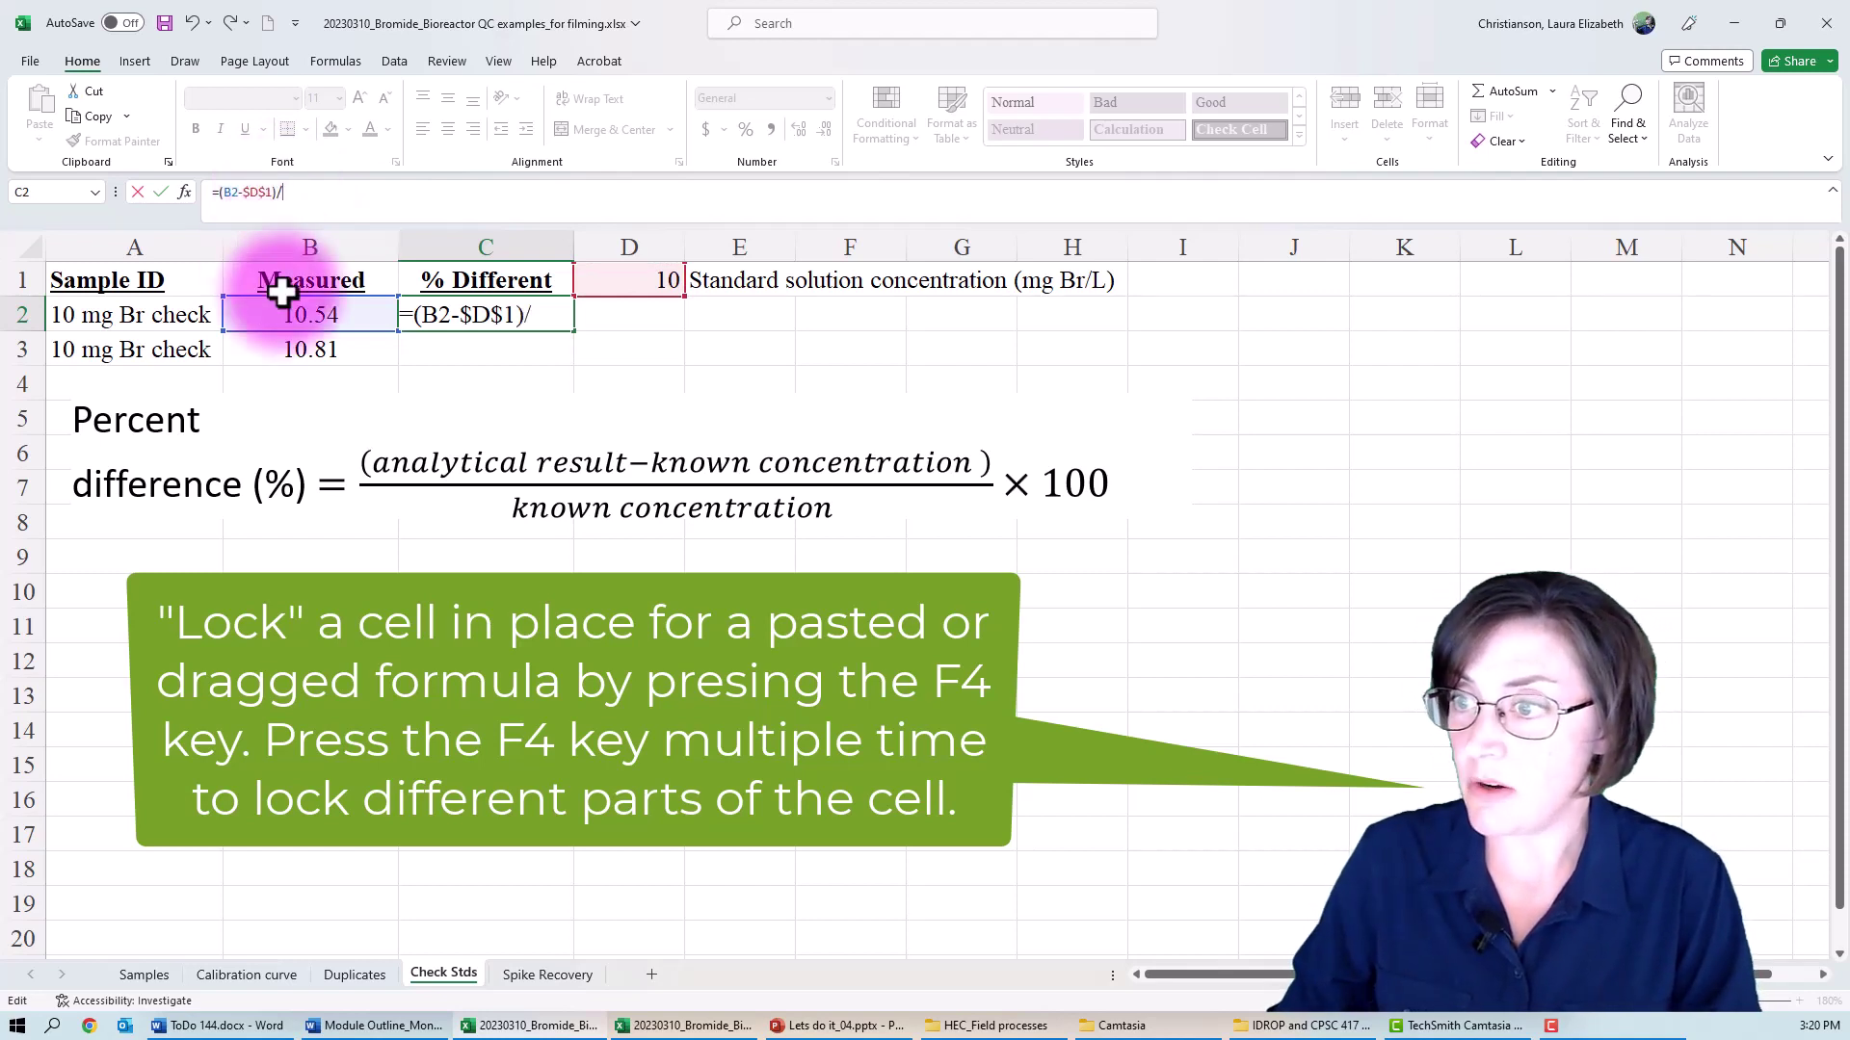
left_click(646, 279)
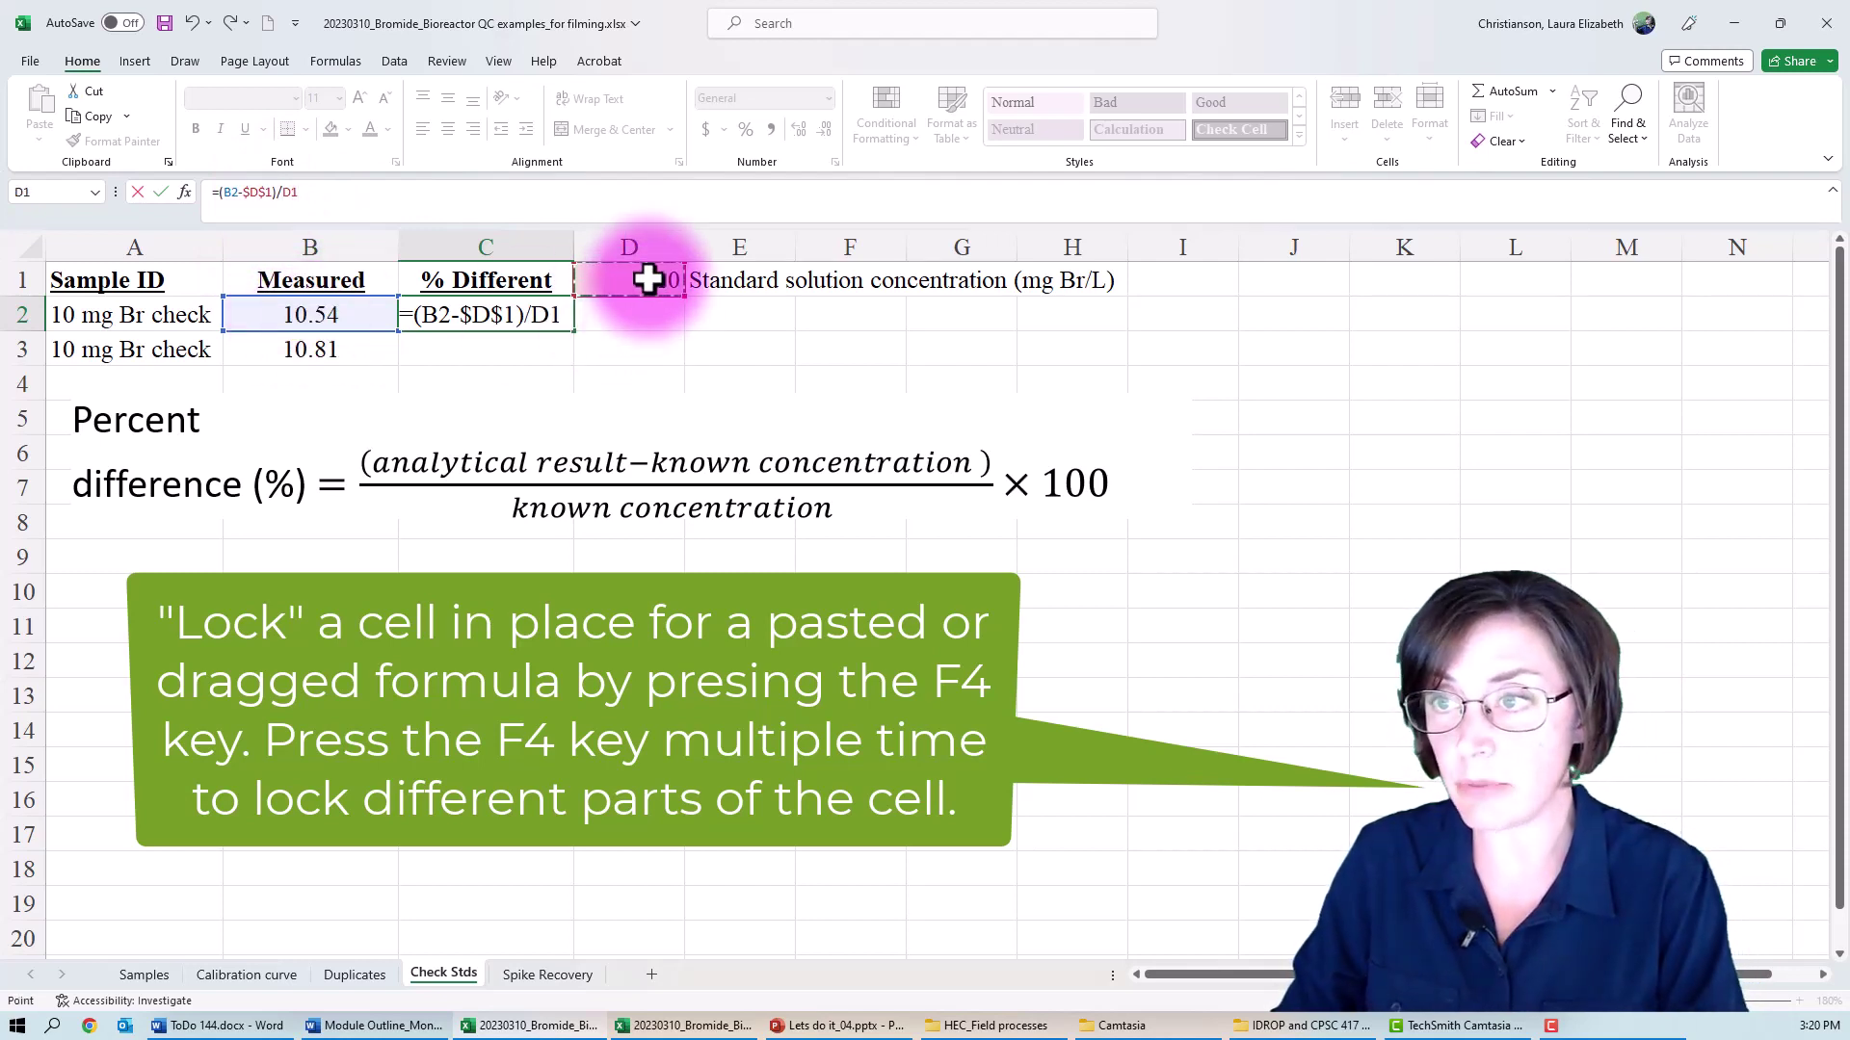
key("F4")
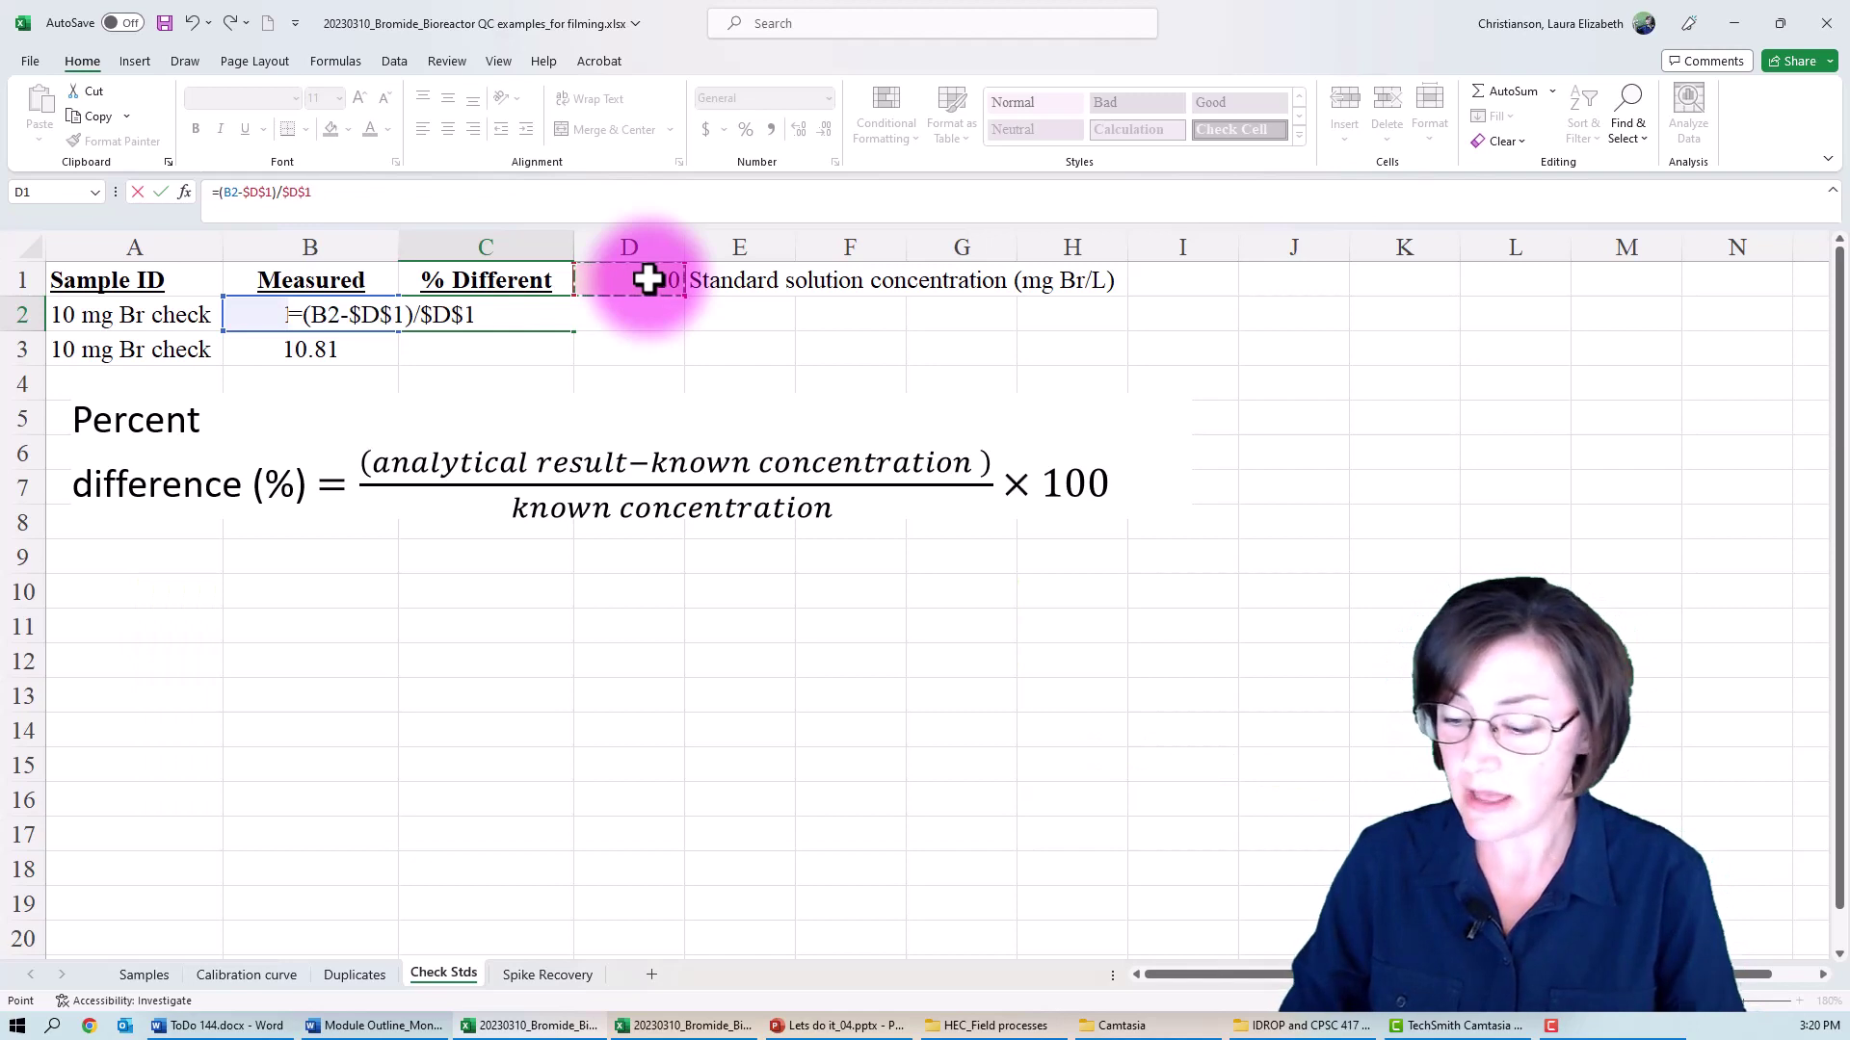
type("*100")
Step: Enter the C2 percent difference (5.4), copy it into C3 giving 8.1, and verify its references
key("Return")
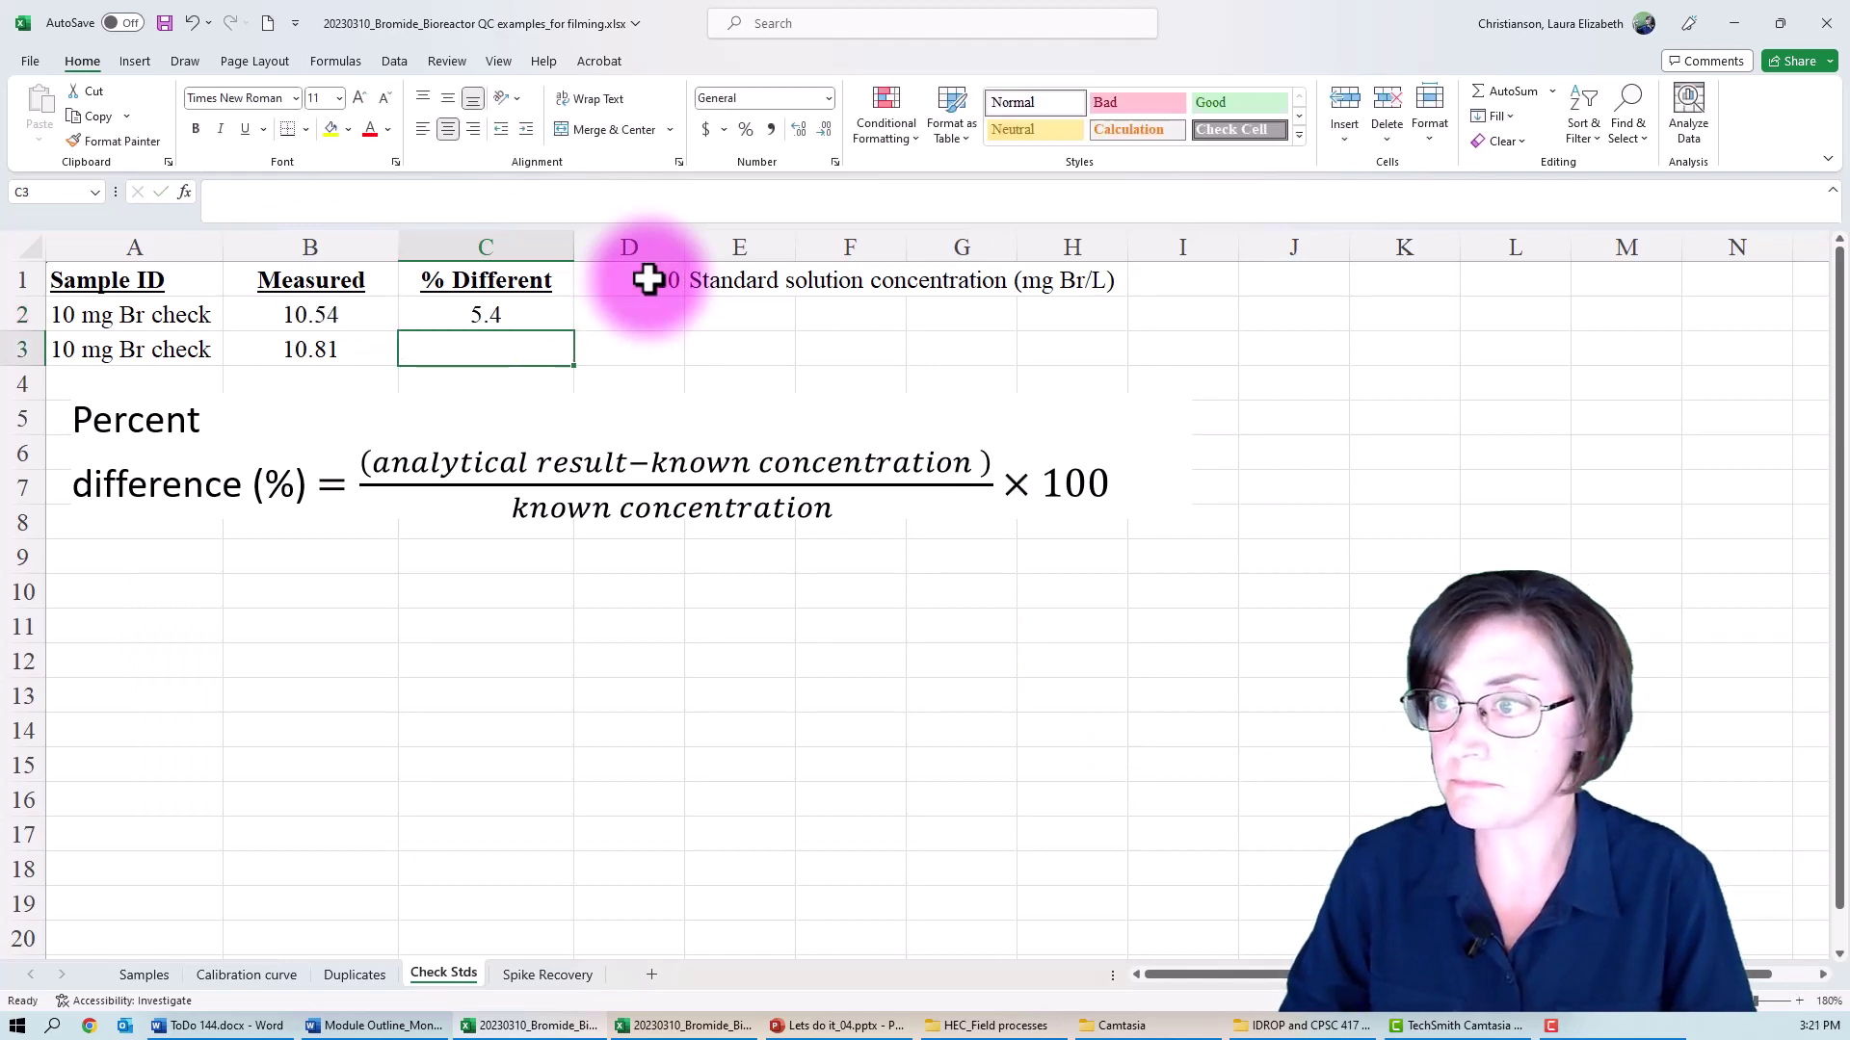
key("Up")
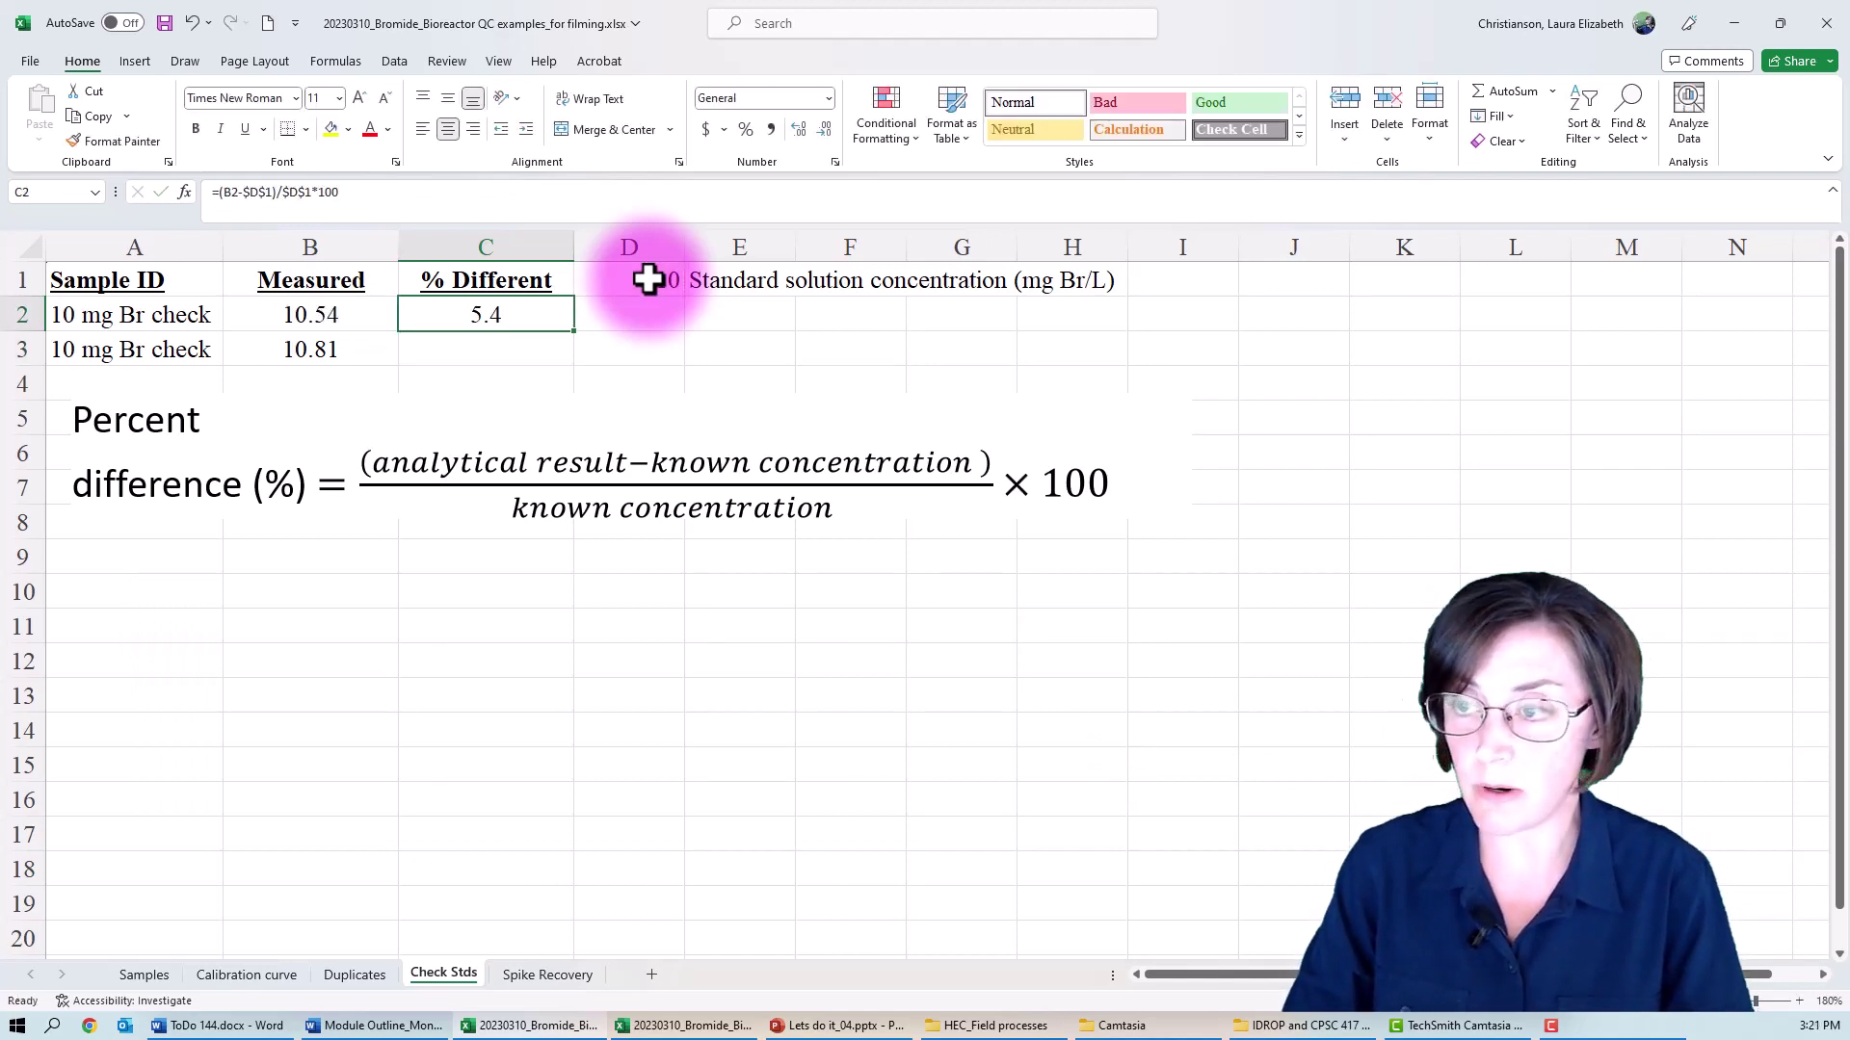
key("ctrl+c")
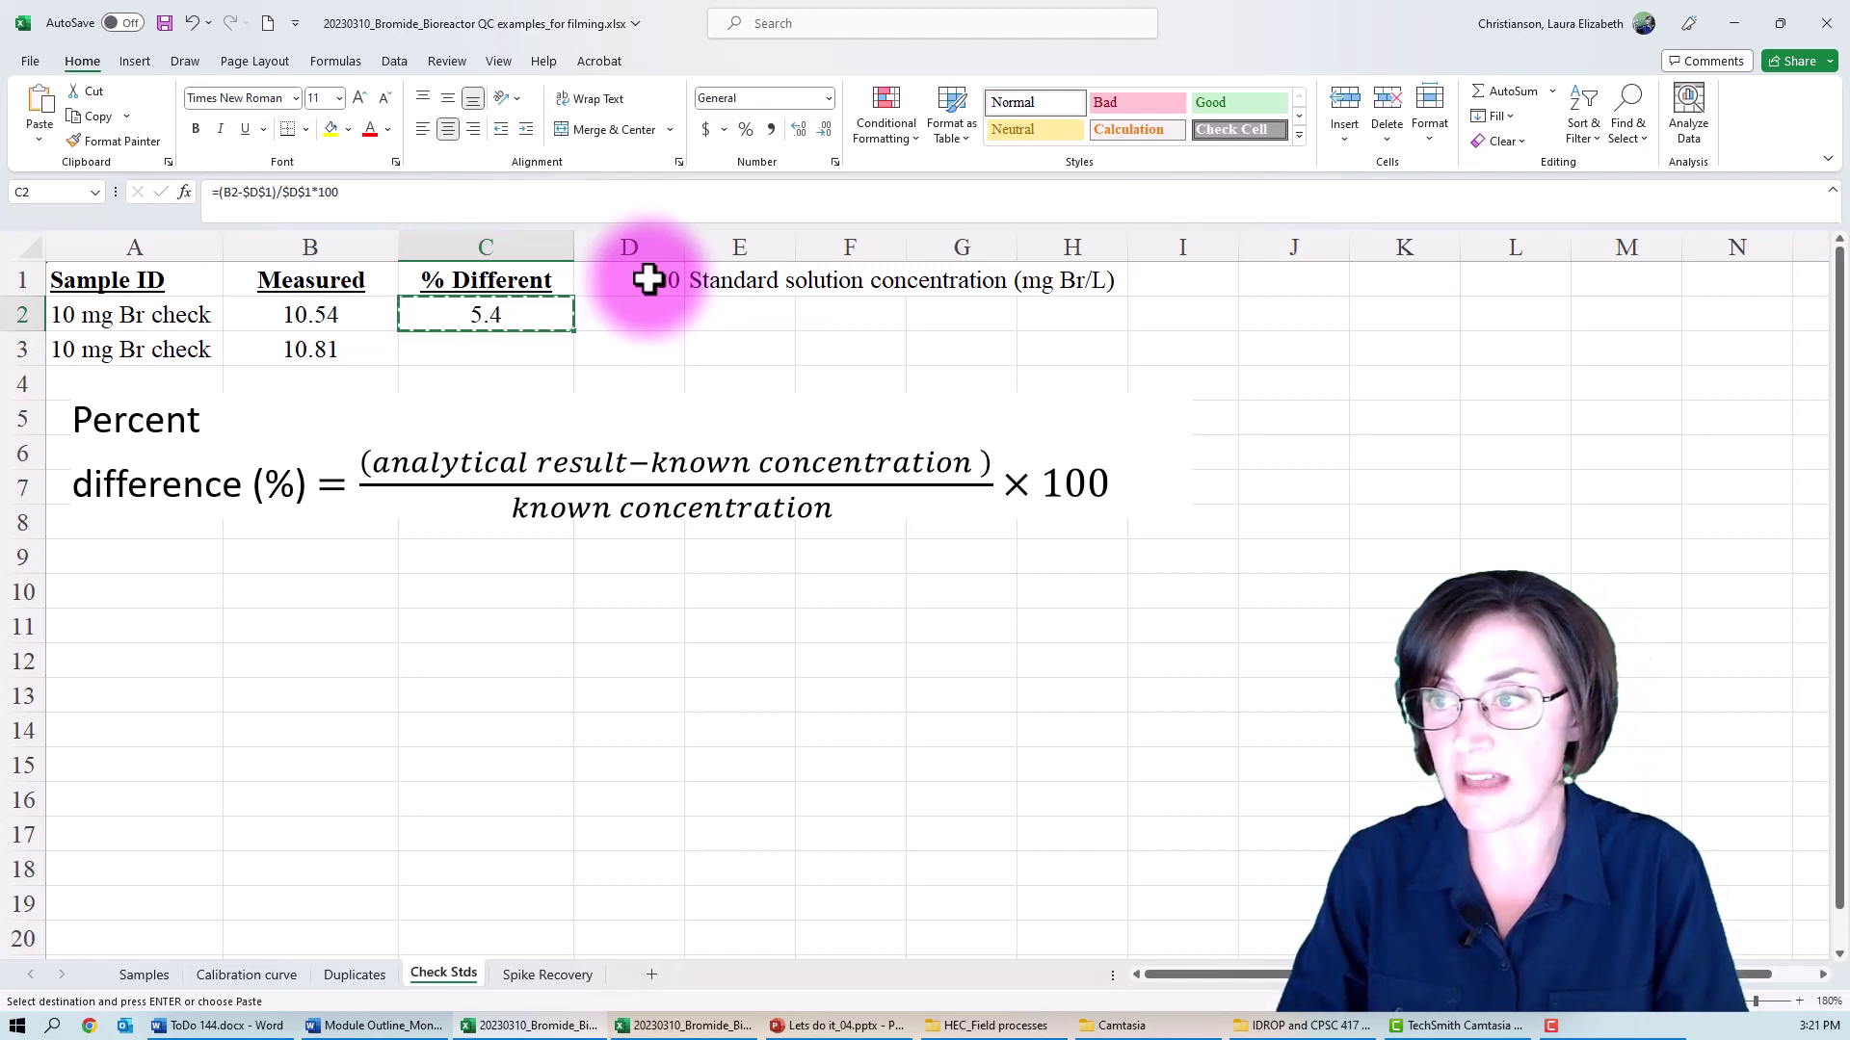
key("Down")
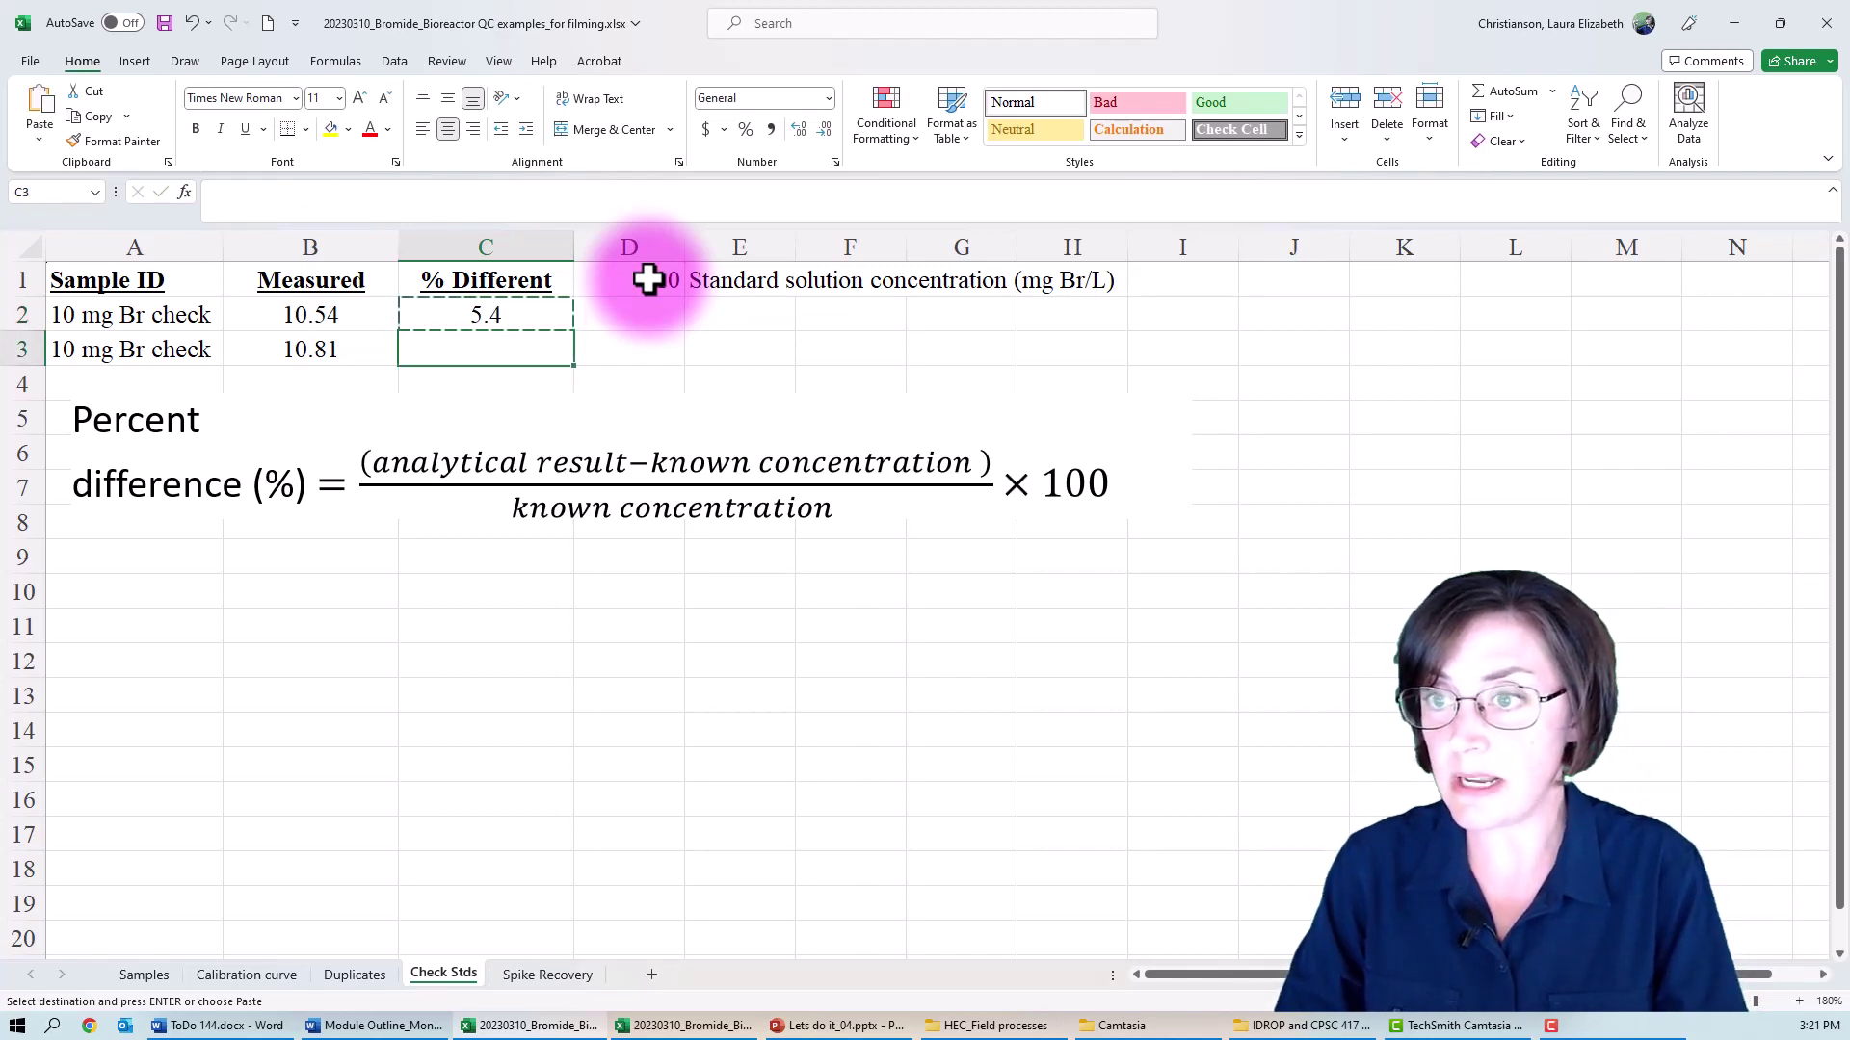
key("ctrl+v")
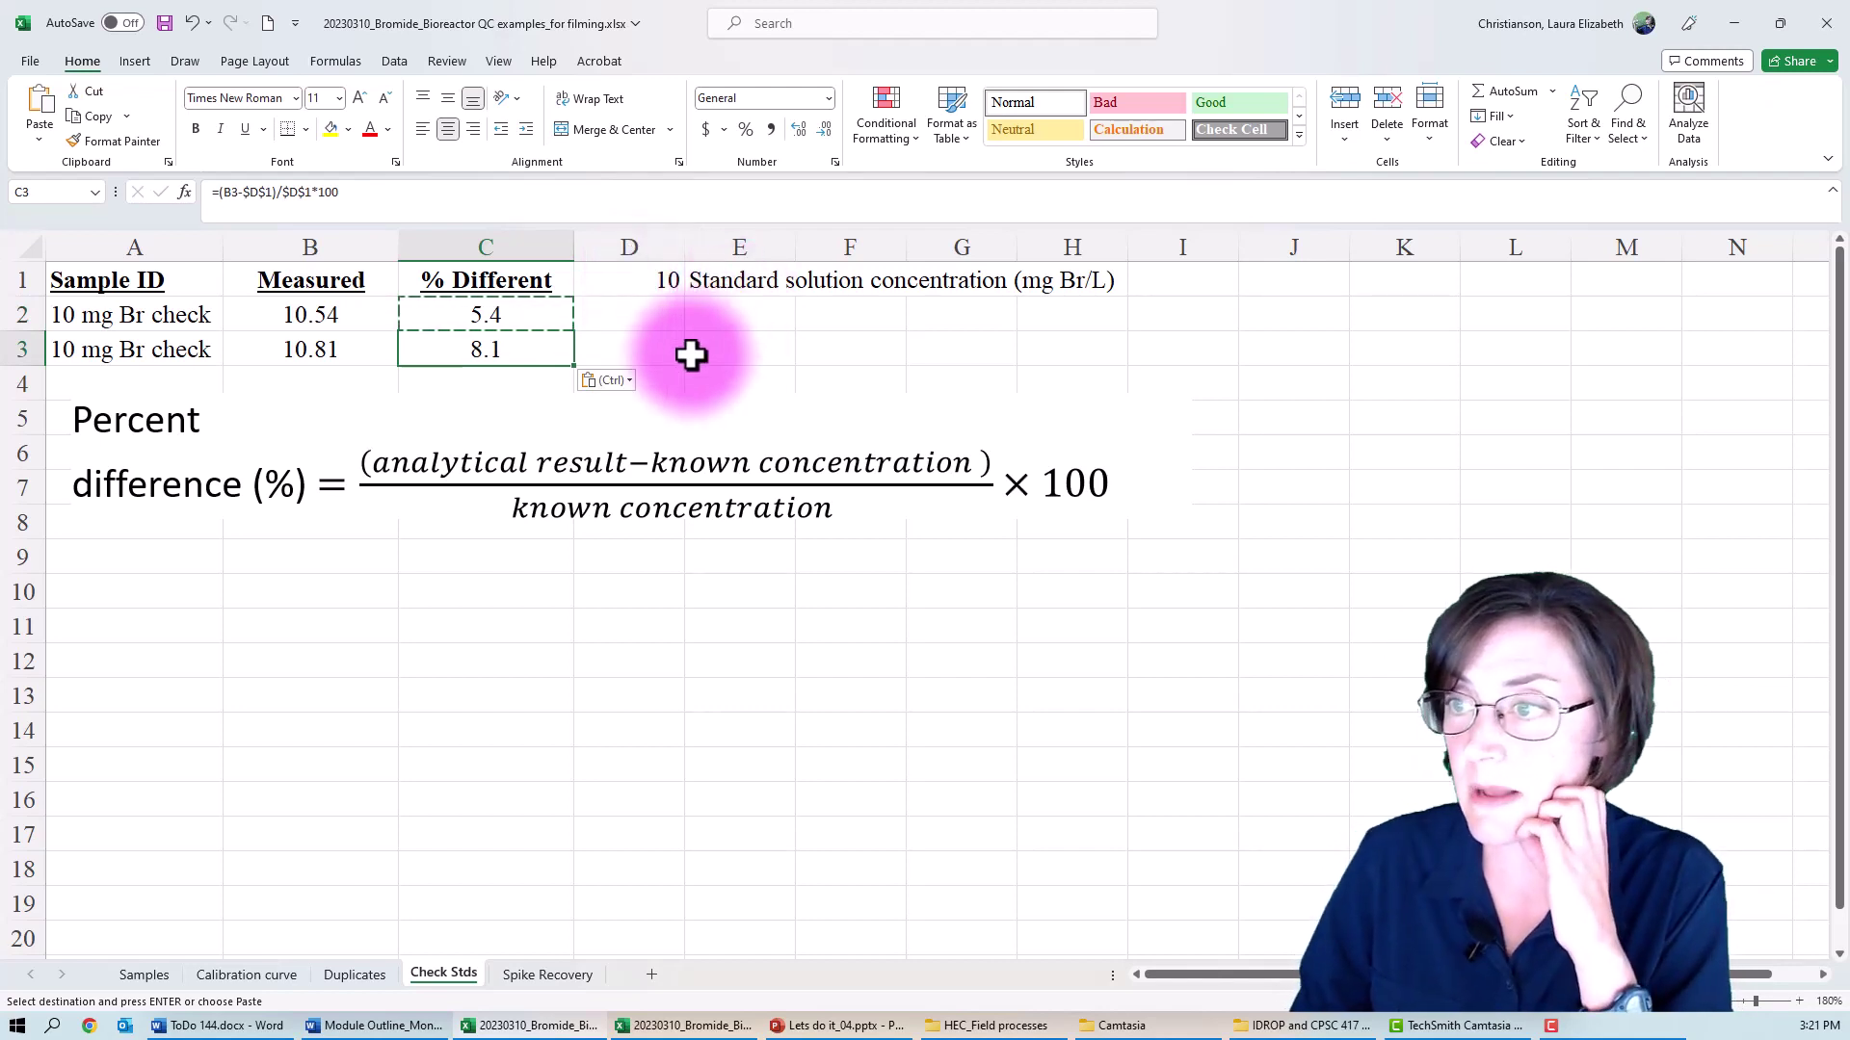
double_click(516, 353)
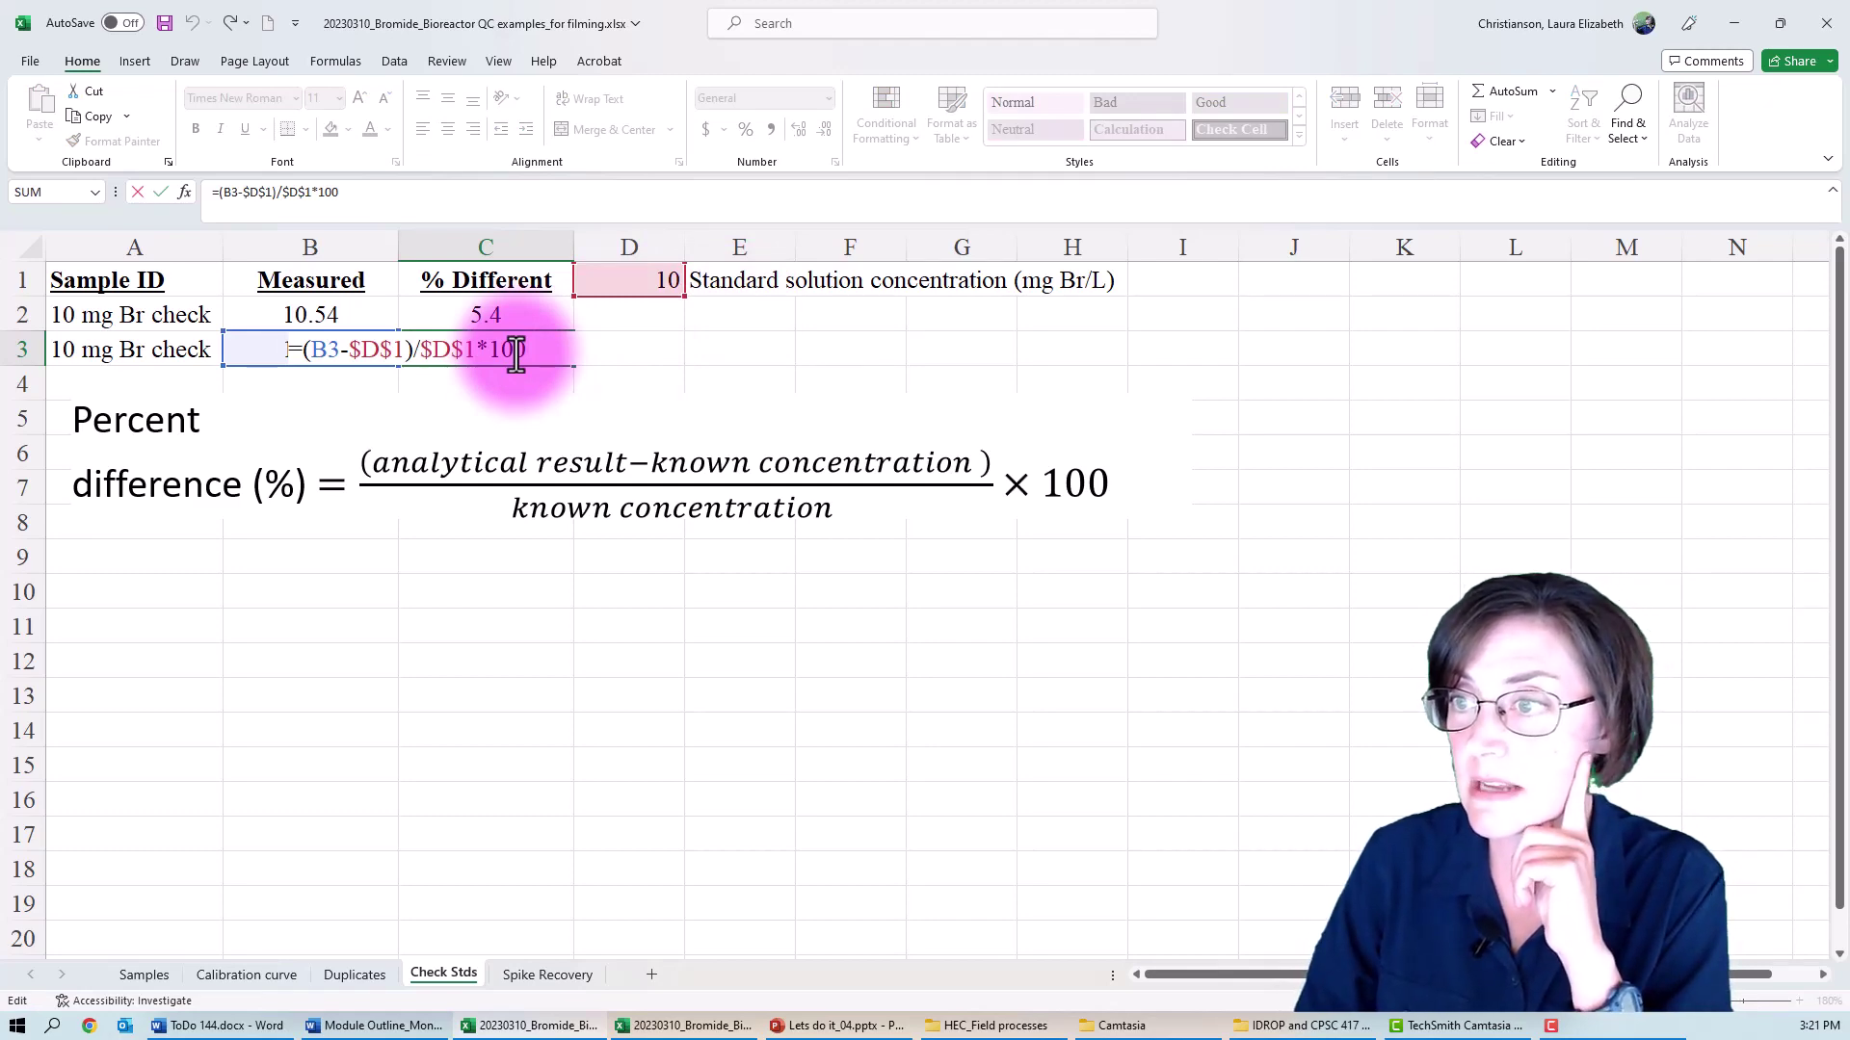
key("Return")
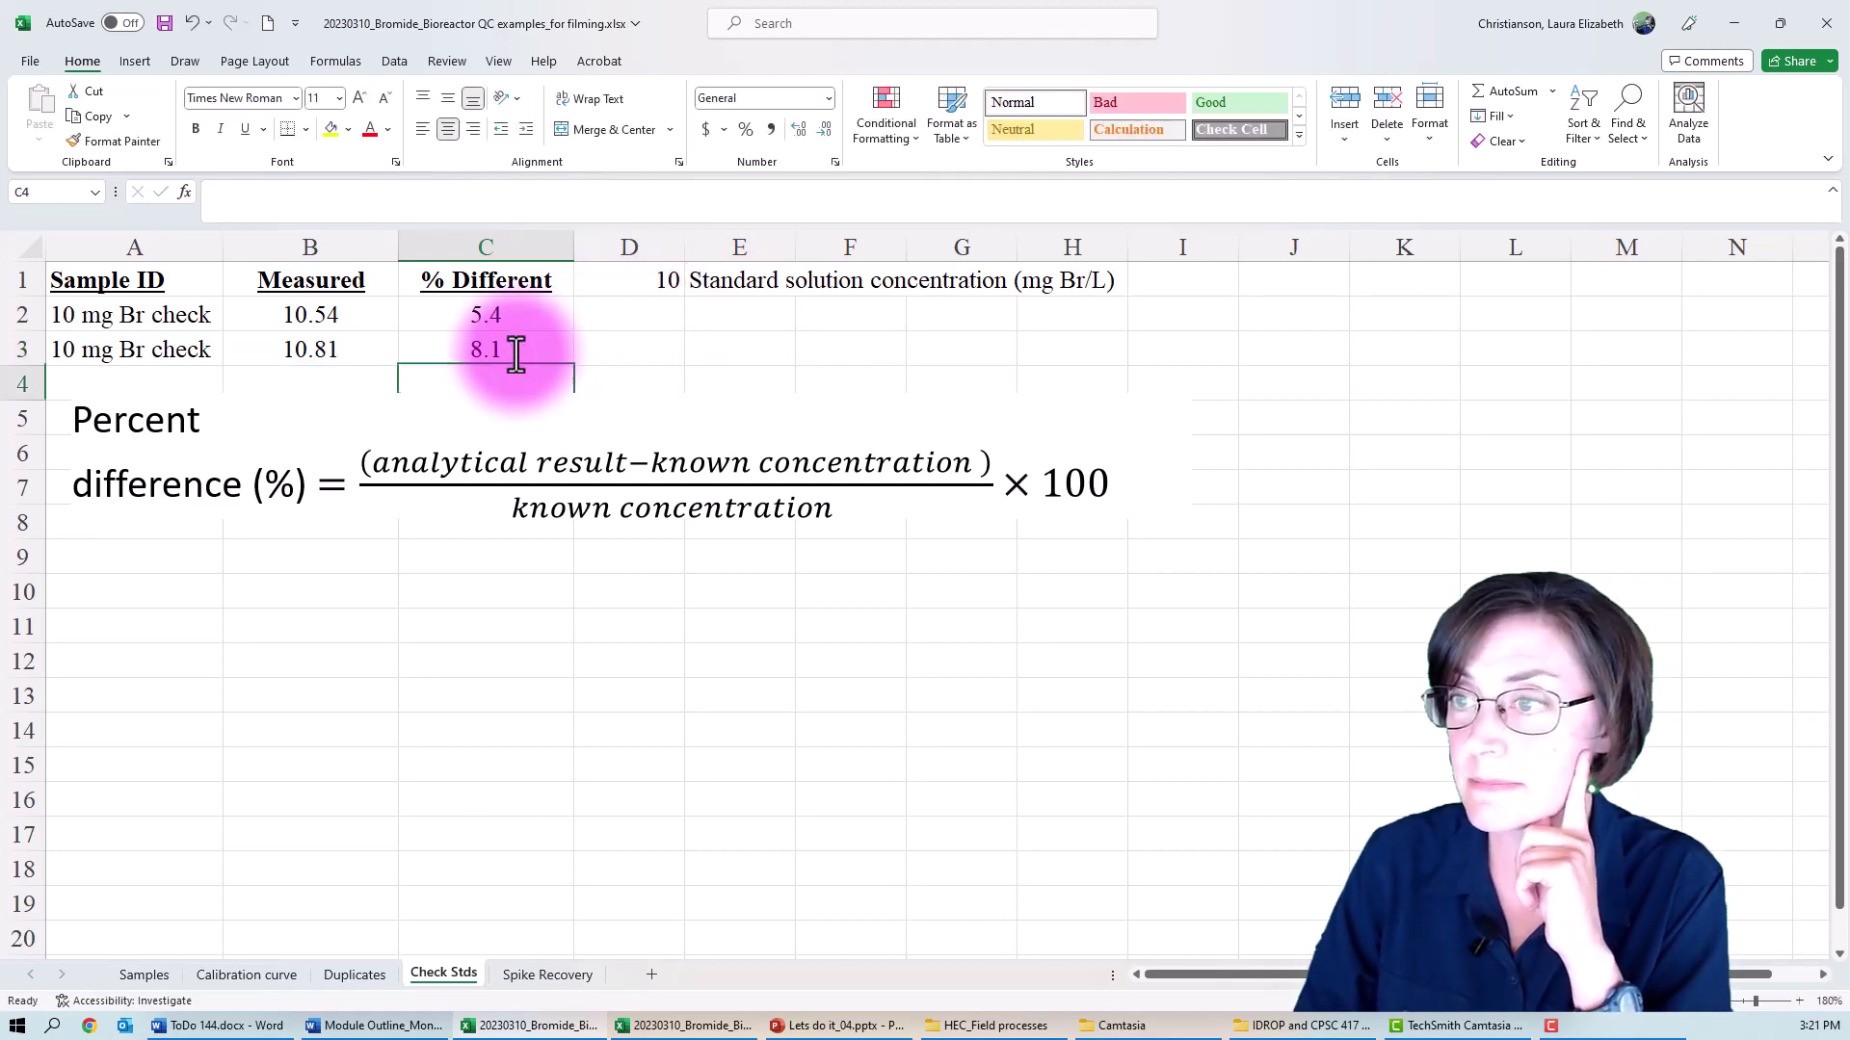
key("ctrl+Page_Down")
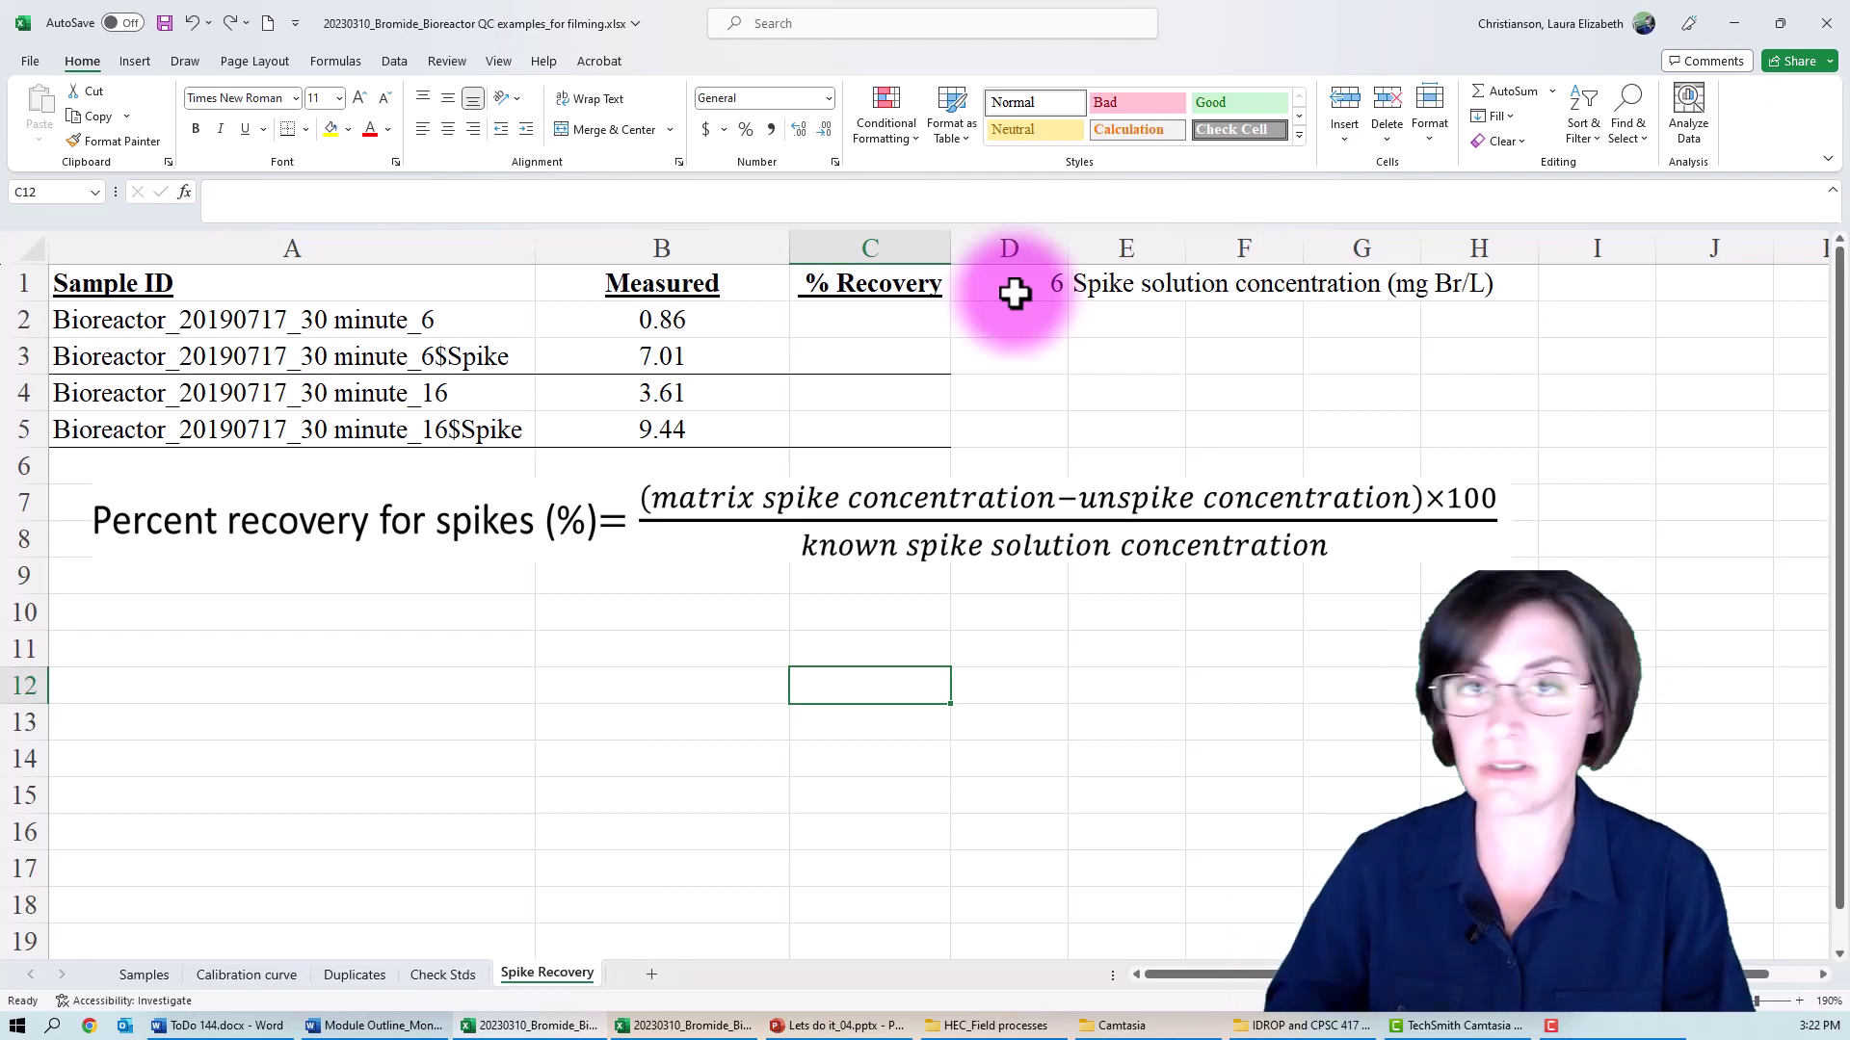
Step: Enter =(B3-B2)*100/$D$1 in C3 for a 102.5 percent spike recovery
left_click(861, 361)
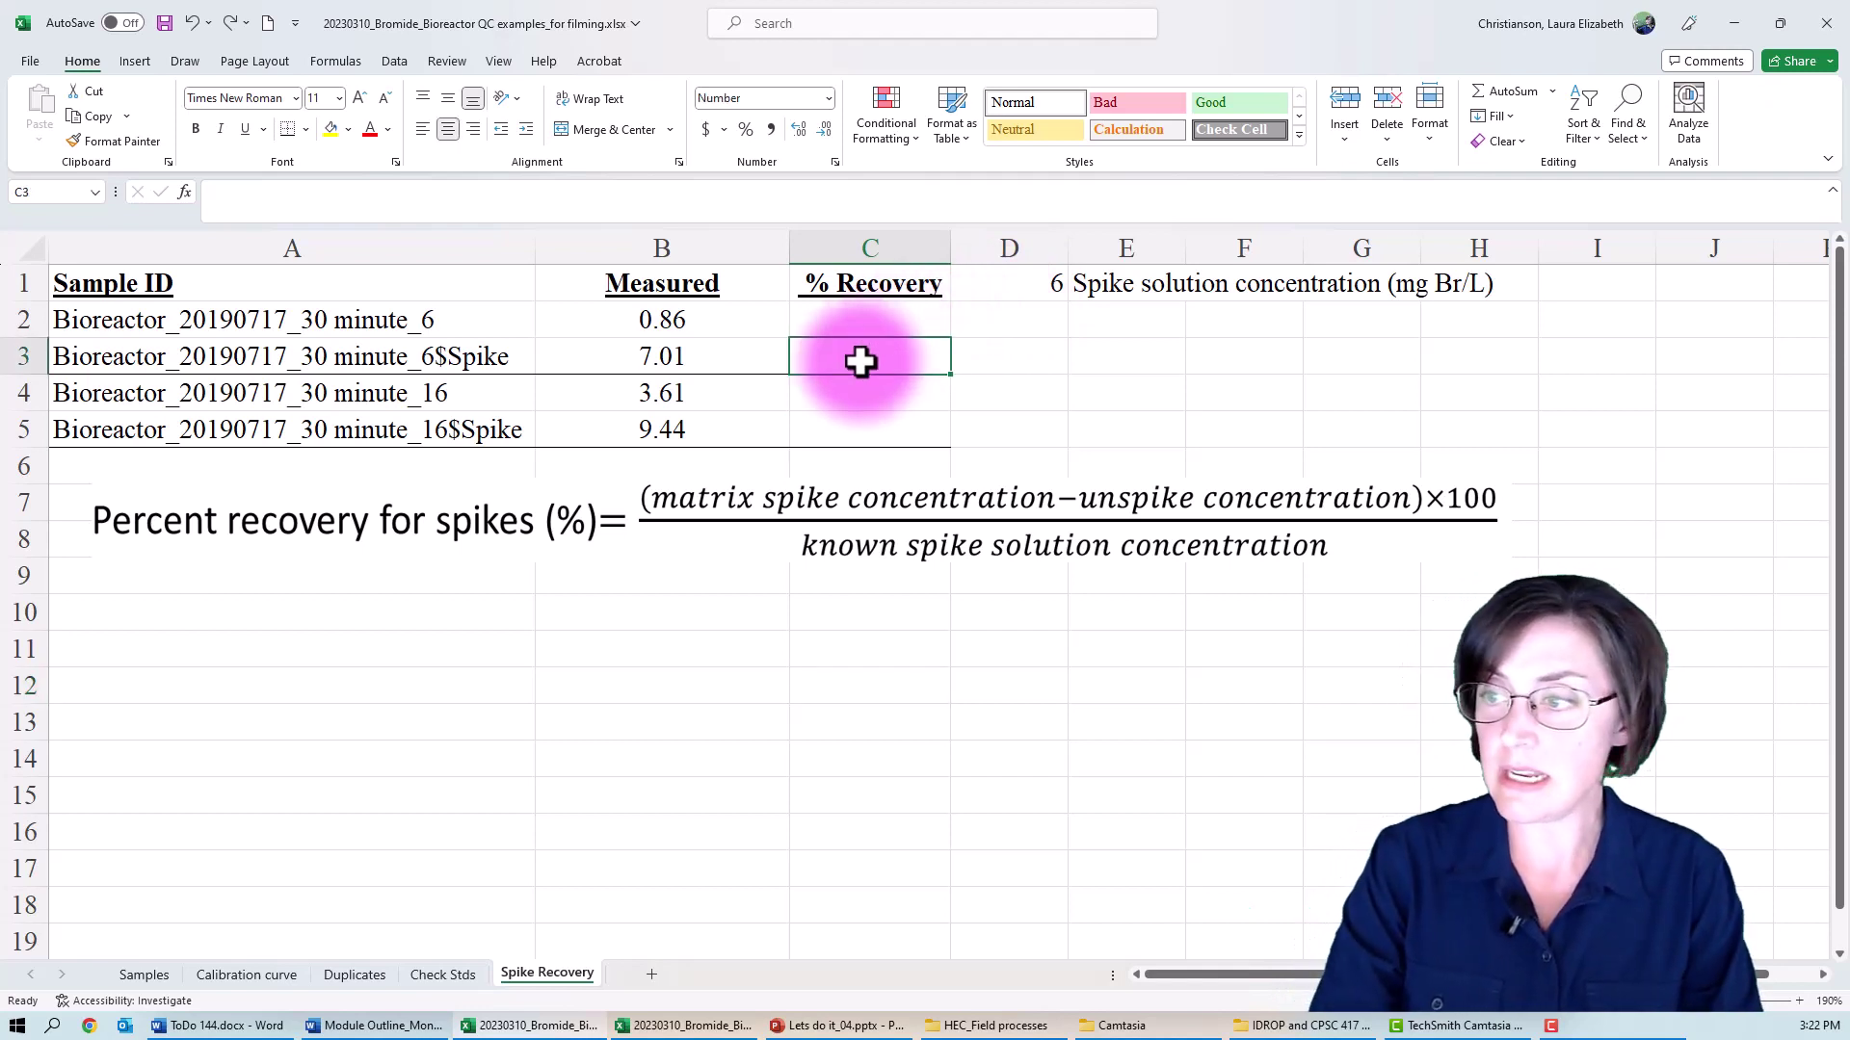
type("=")
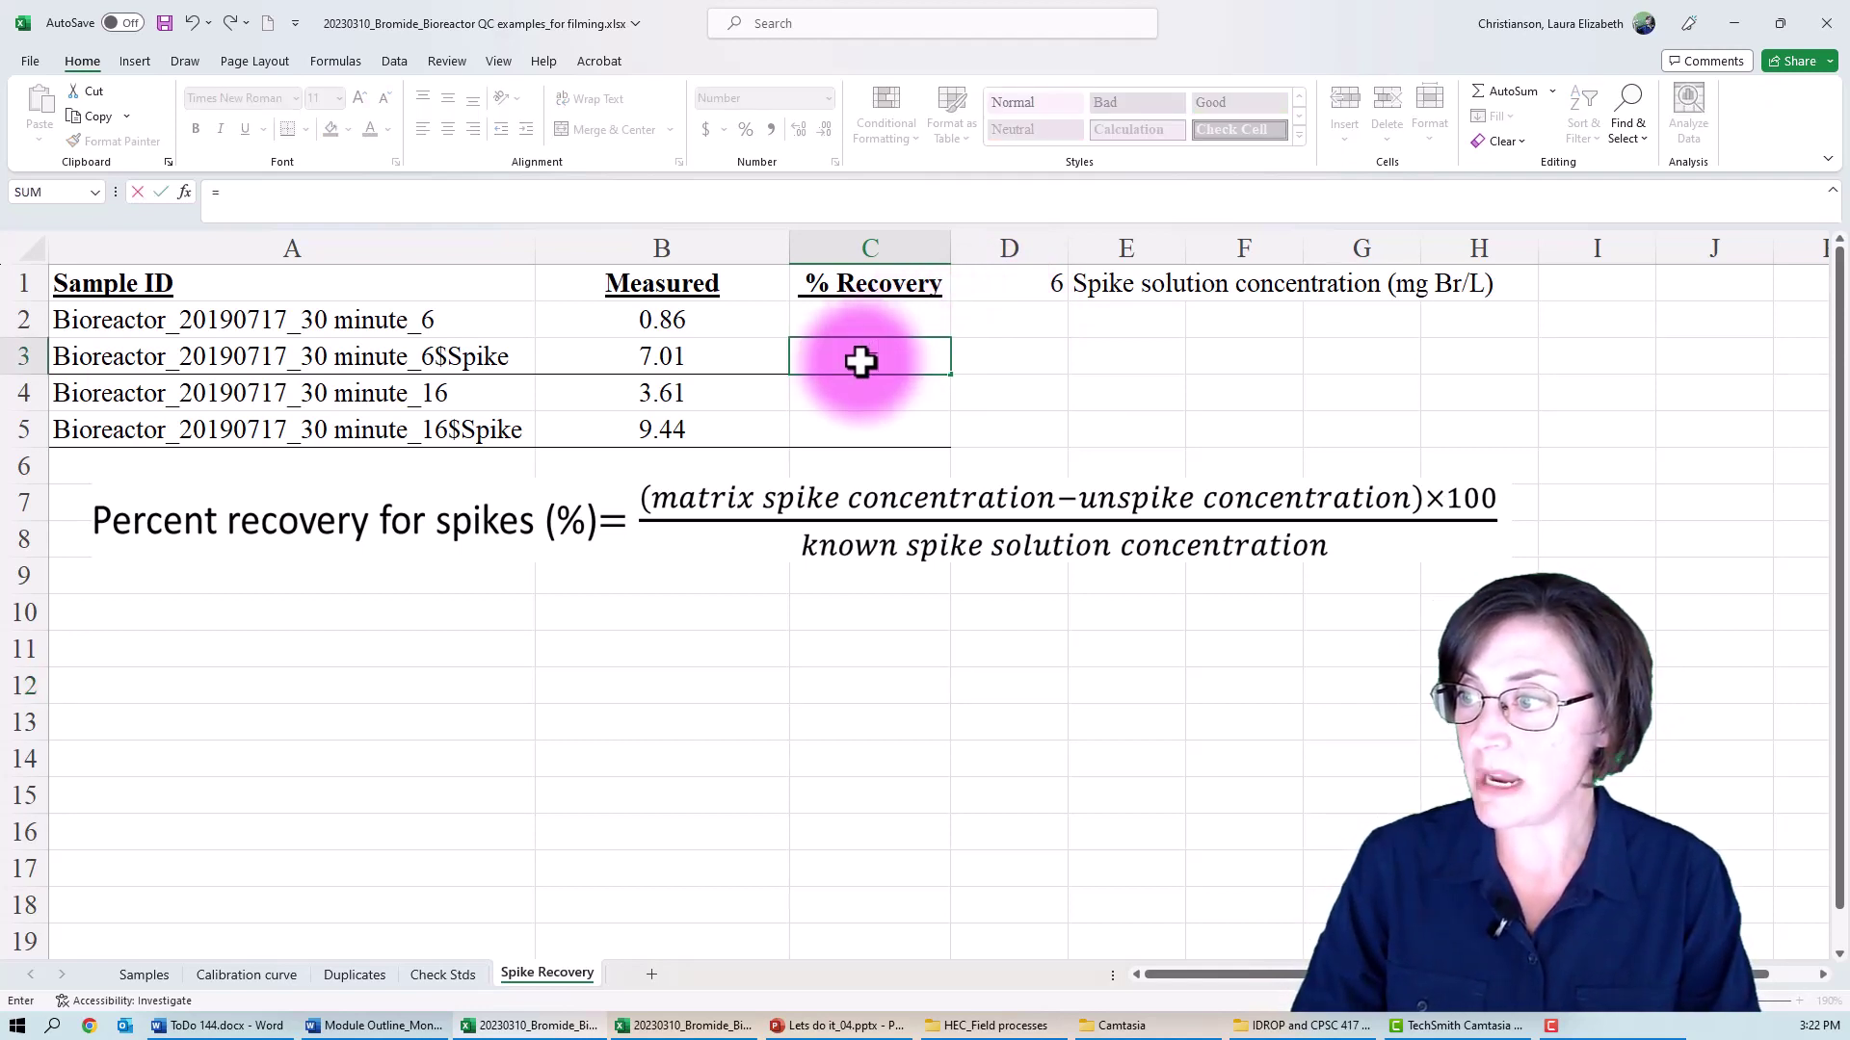
key("Left")
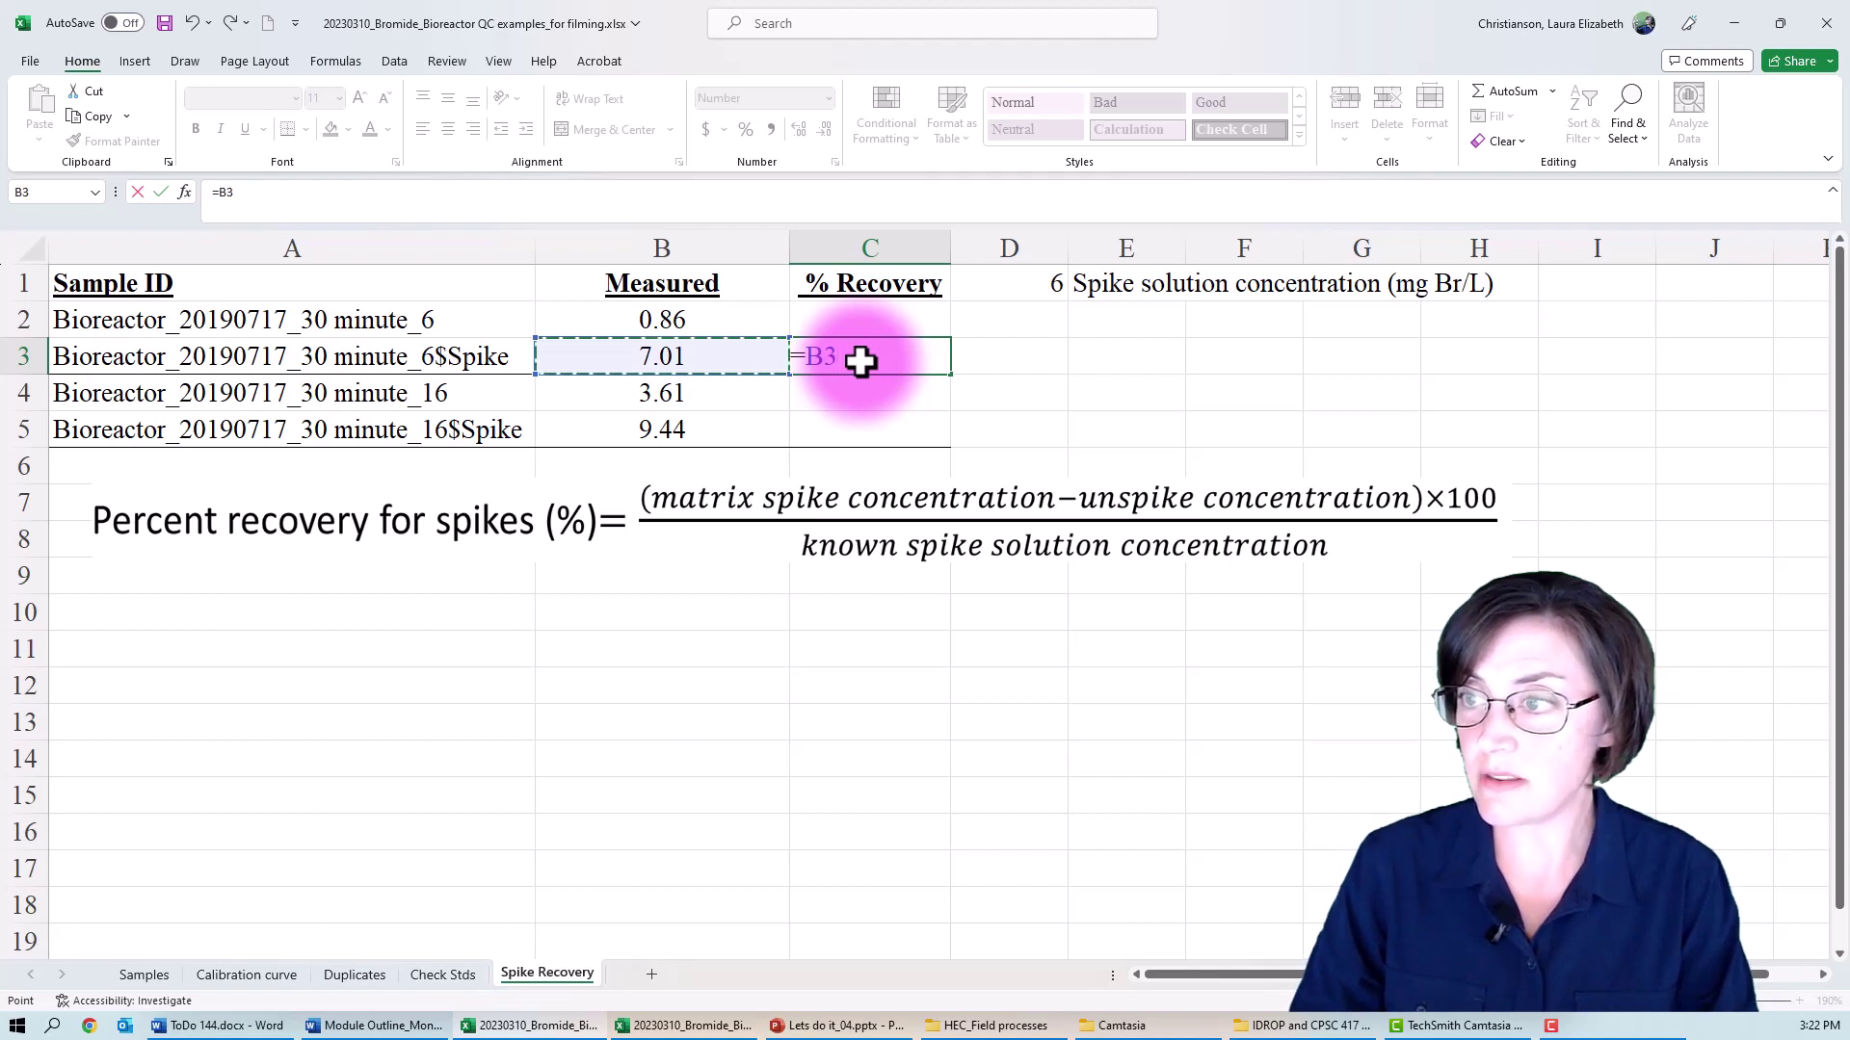
type("-")
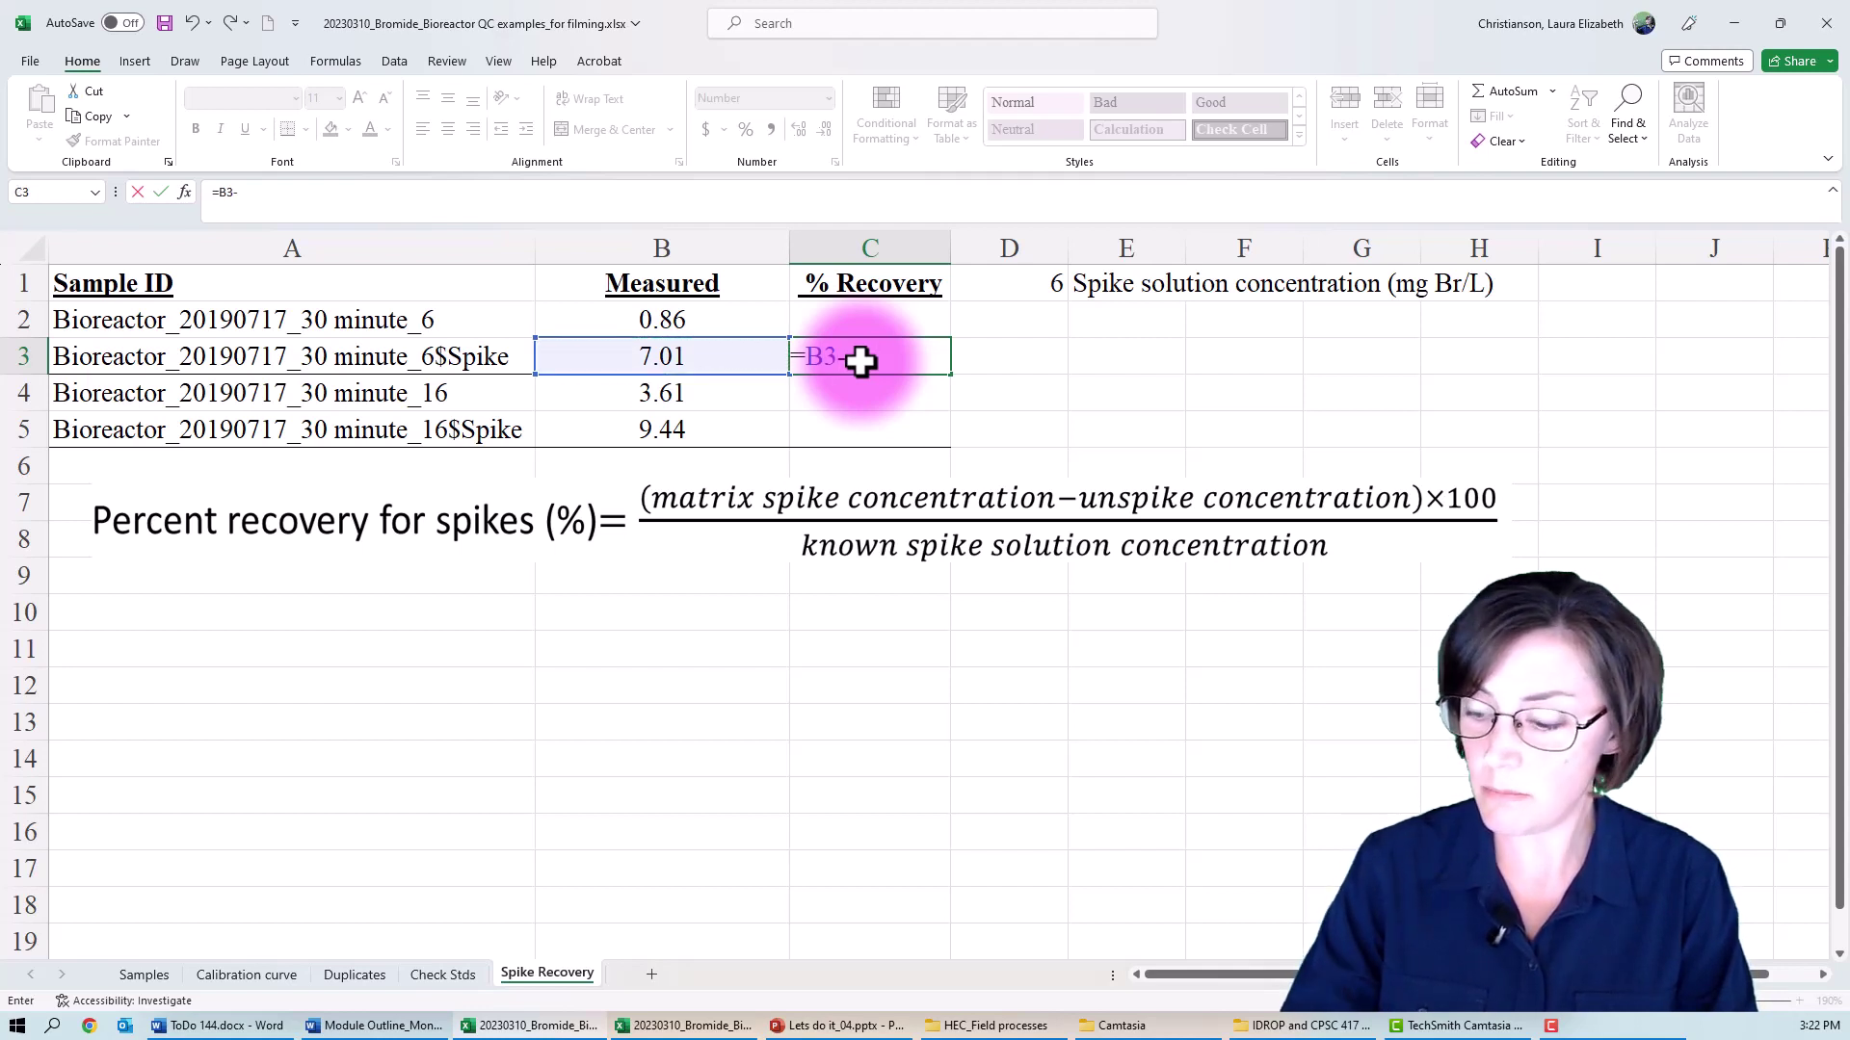
left_click(688, 325)
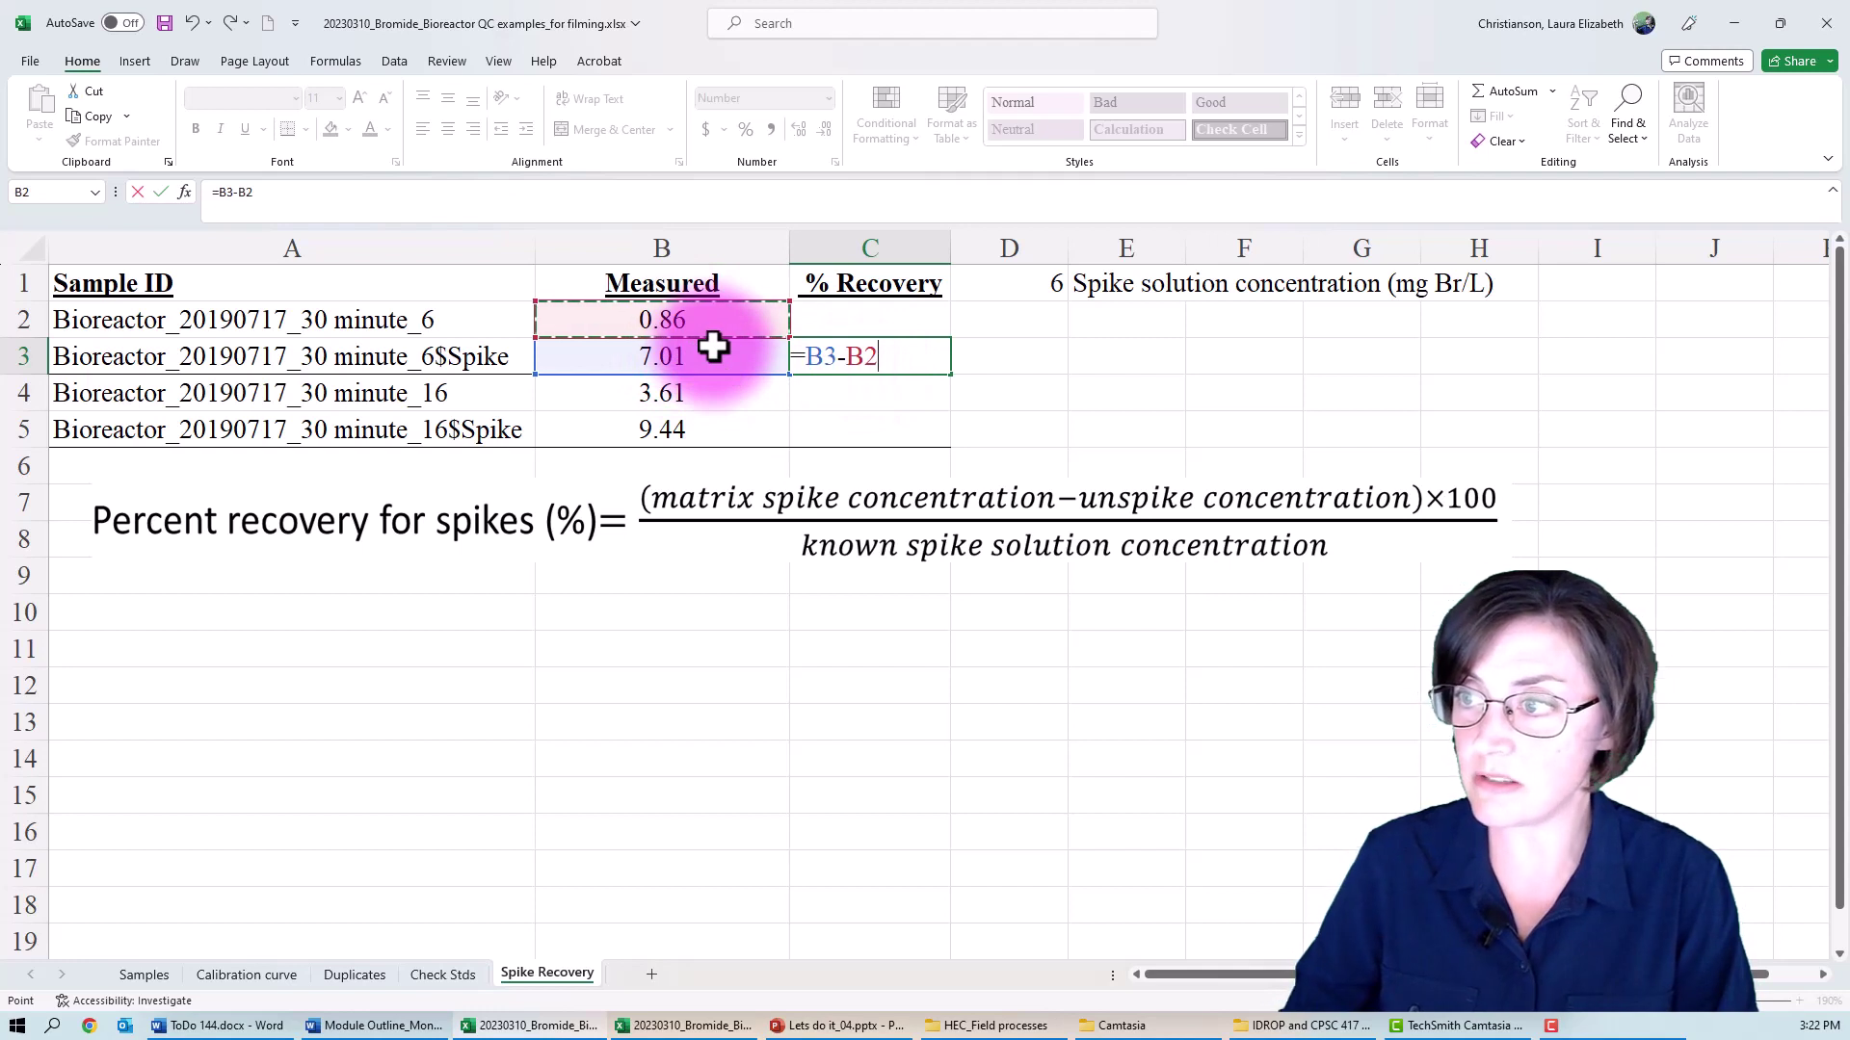
type(")")
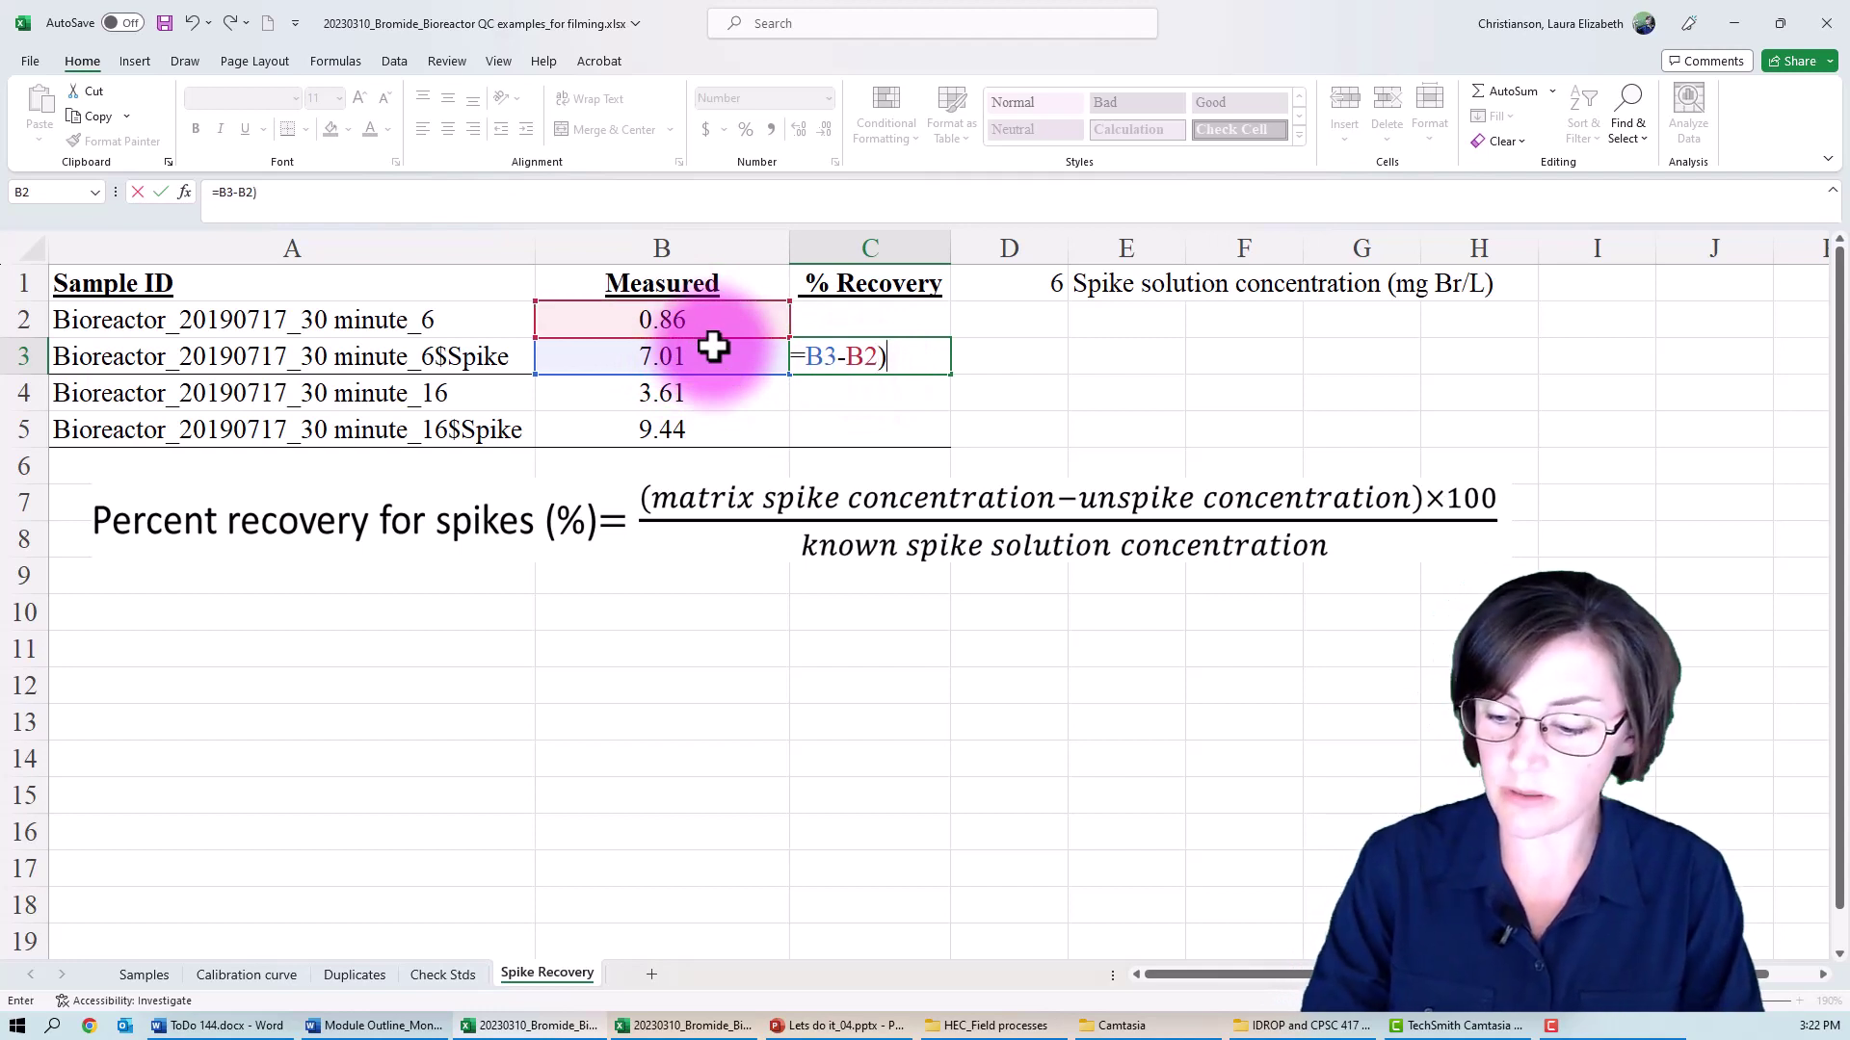
type("*100")
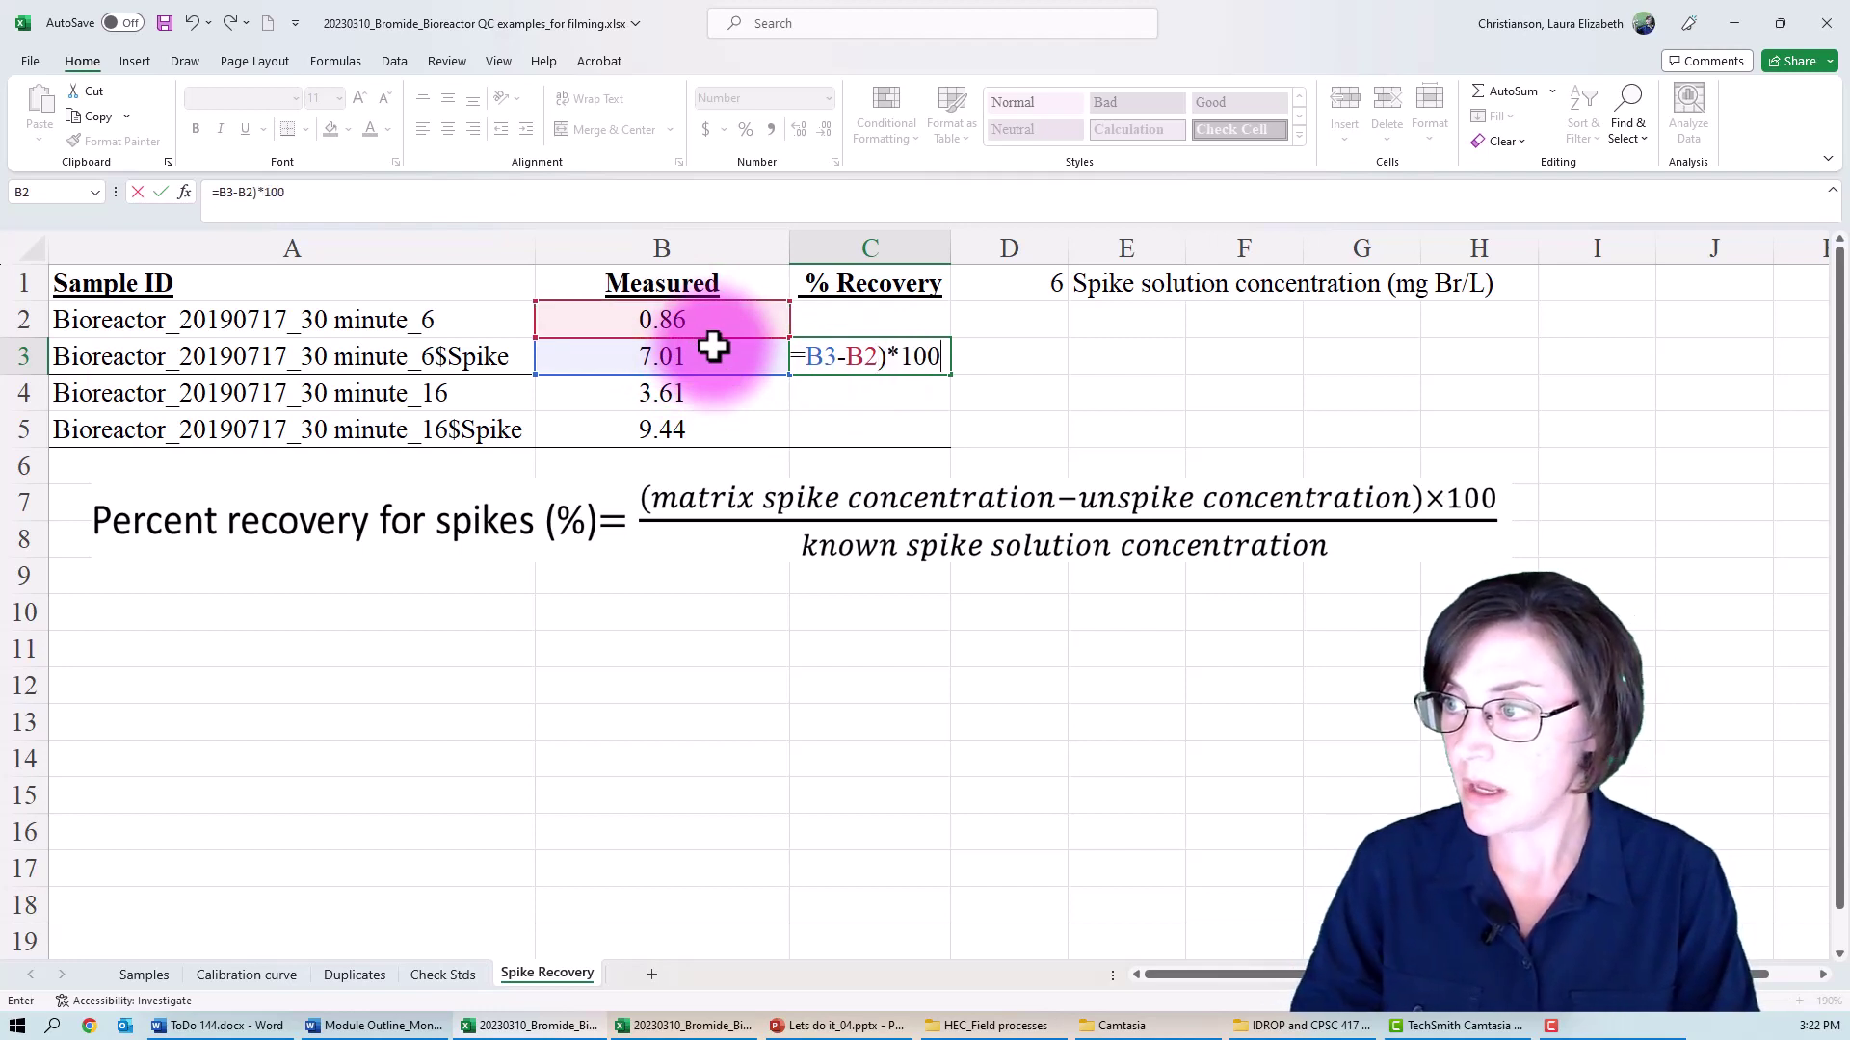
left_click(233, 194)
type("(")
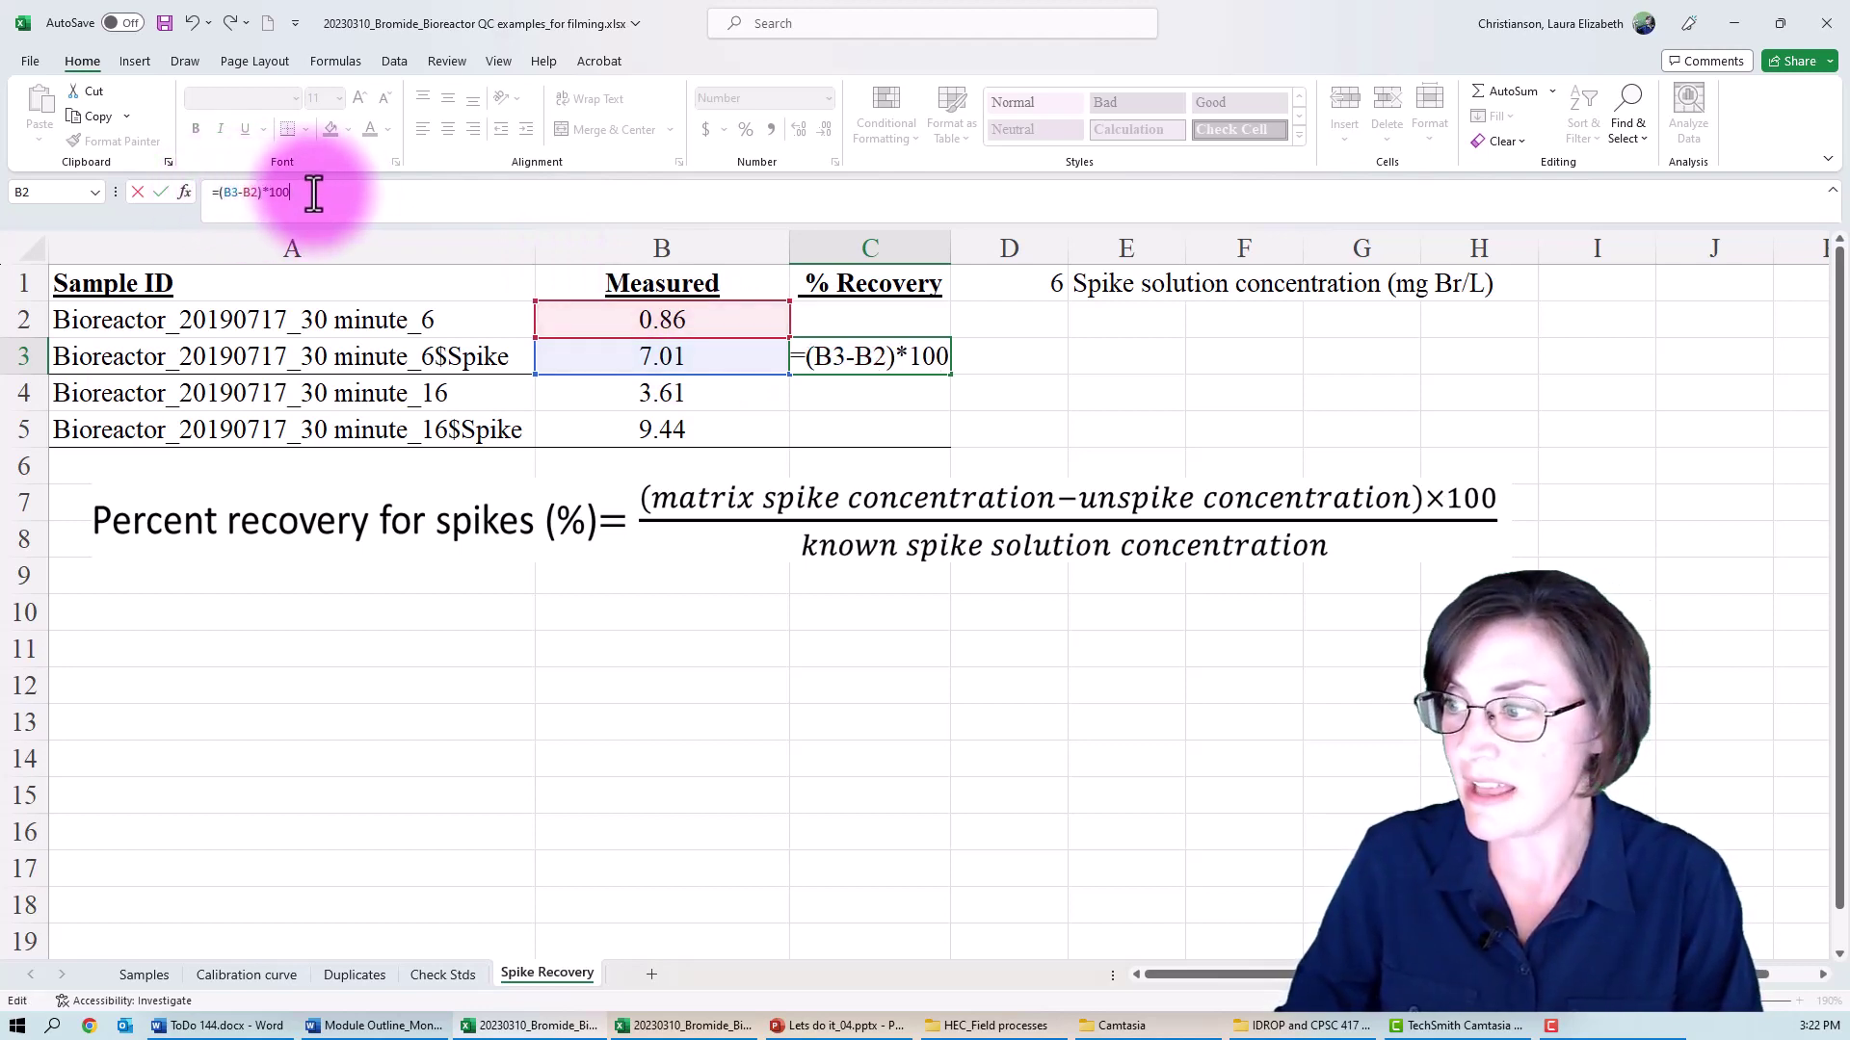
type("/")
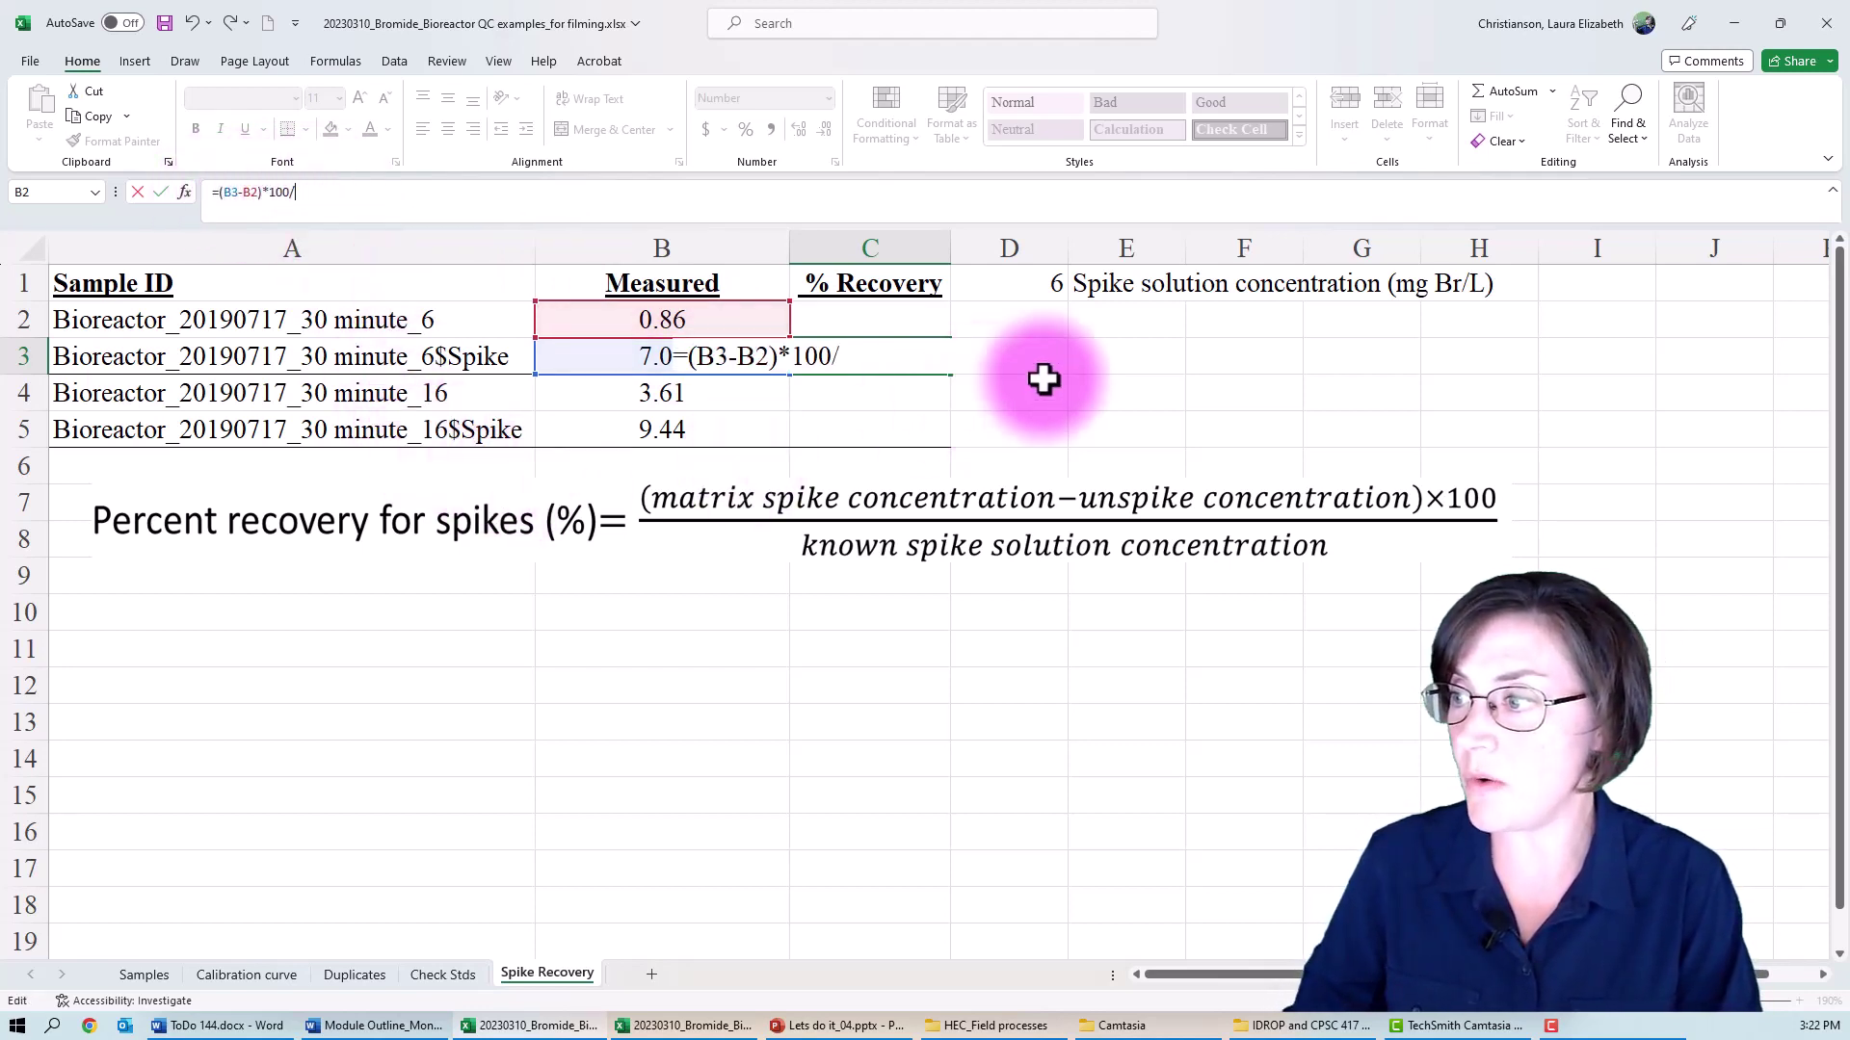
left_click(1032, 285)
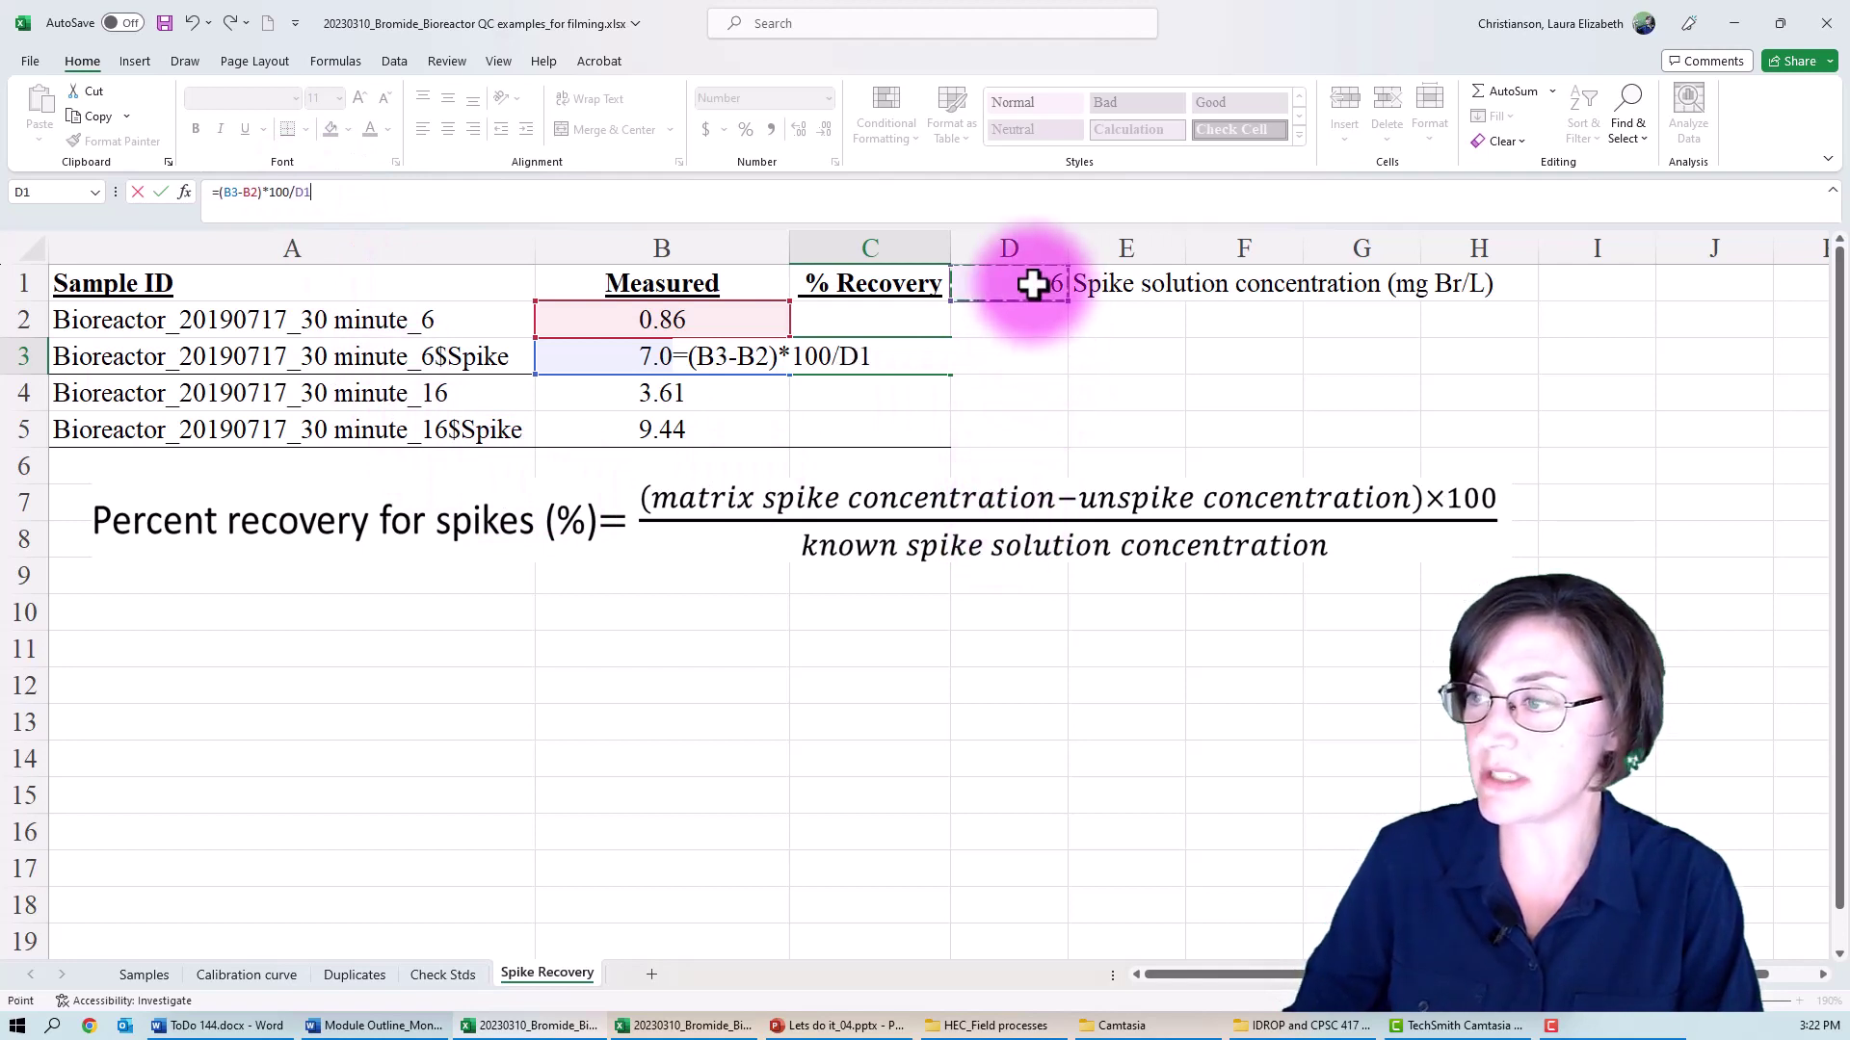
key("F4")
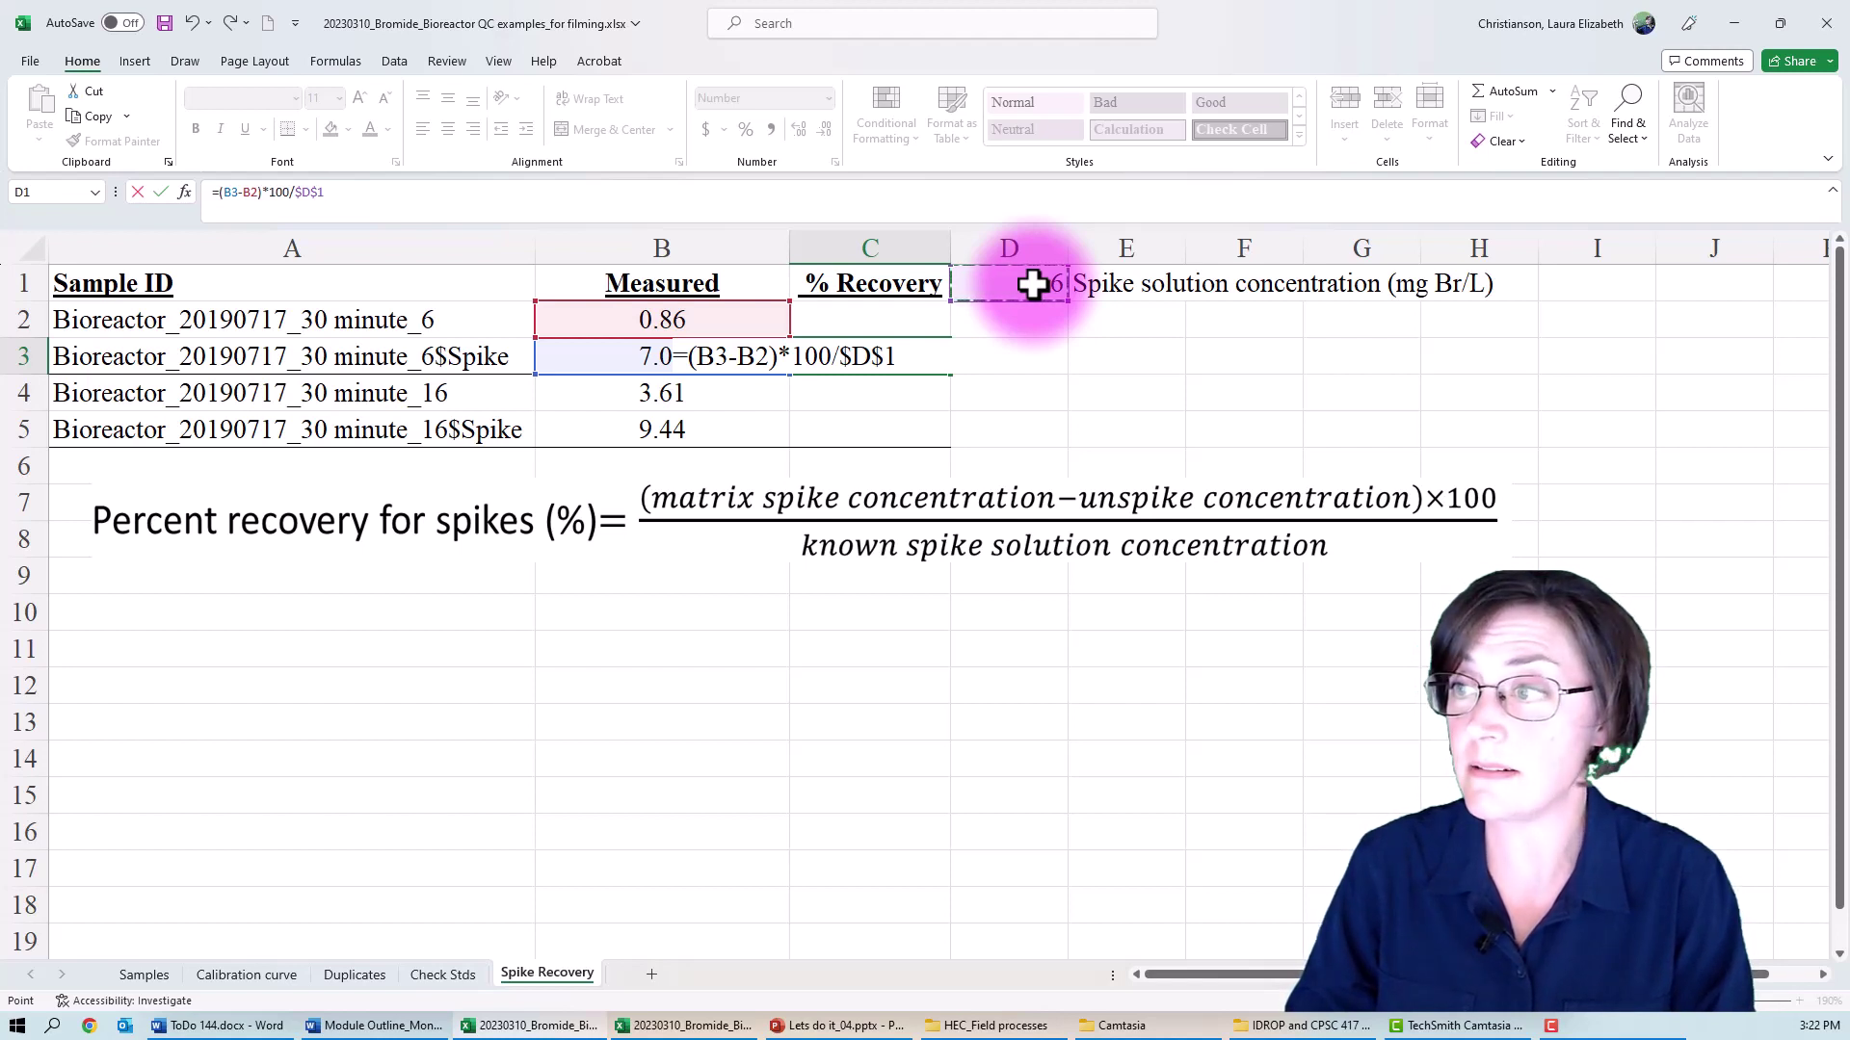
key("Return")
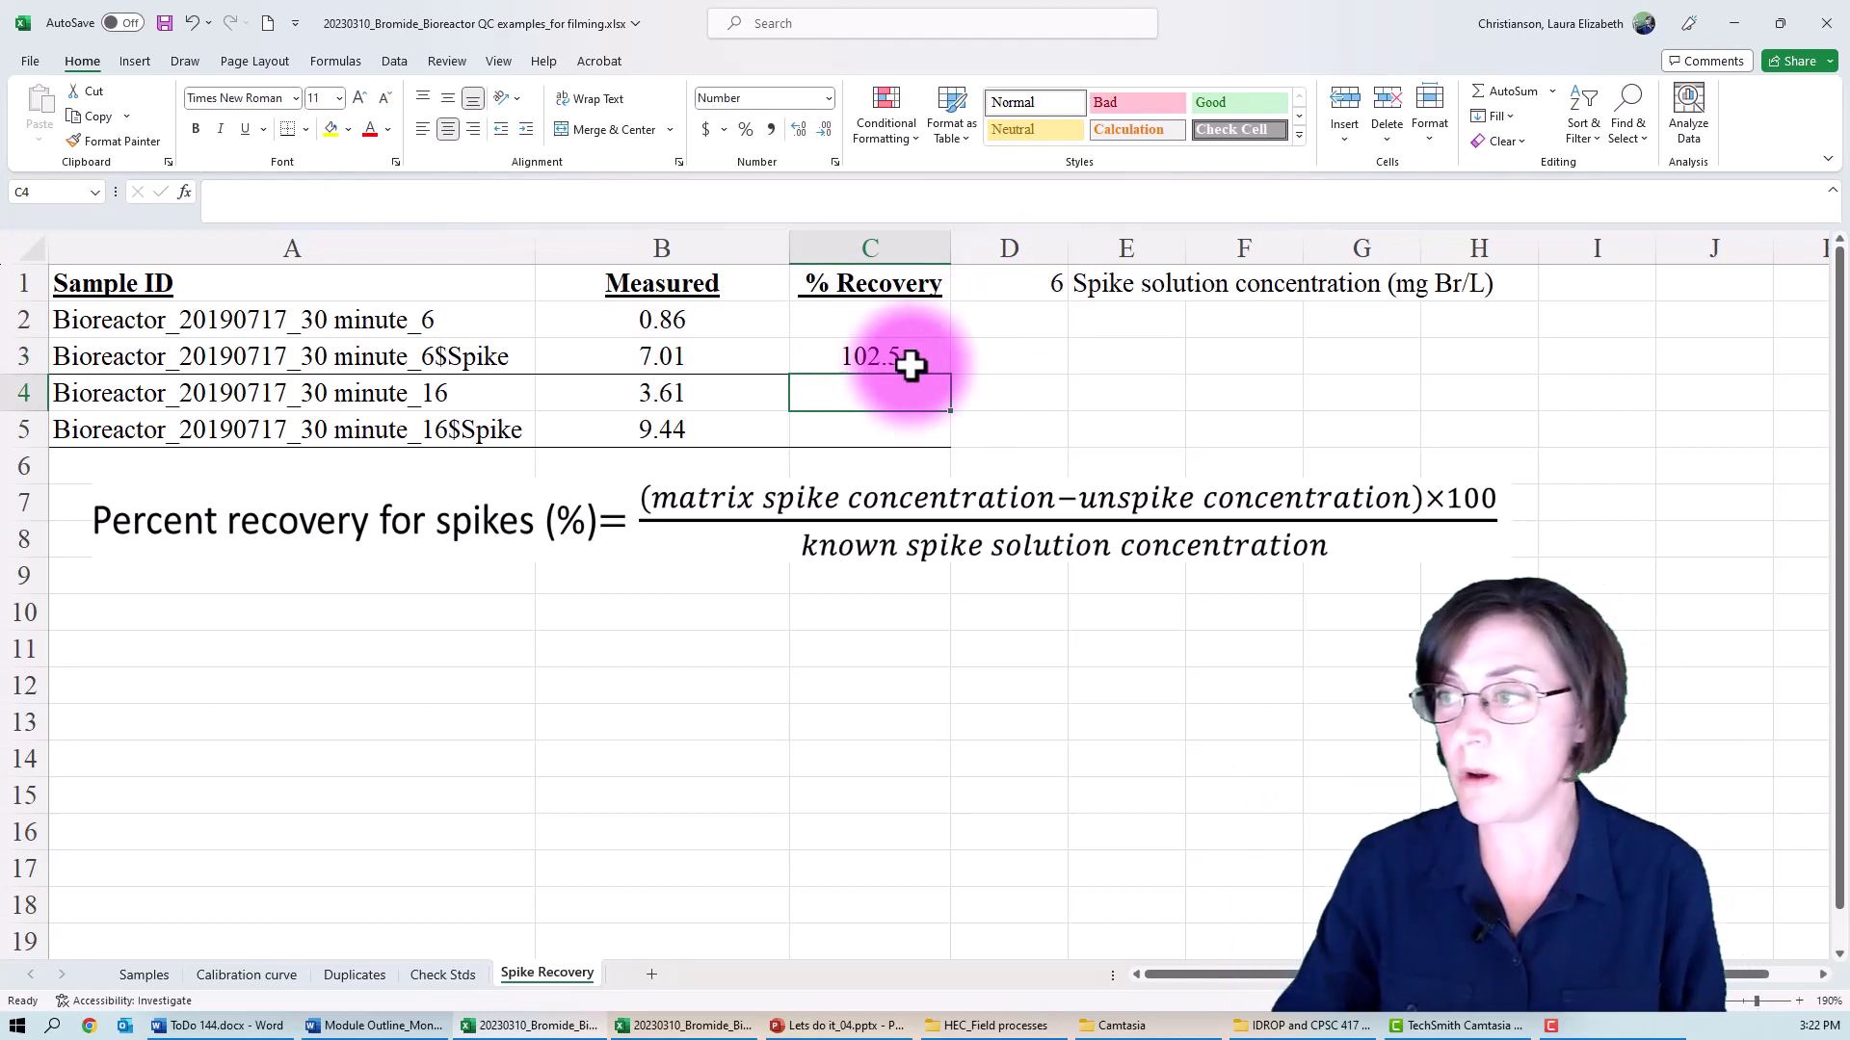
Step: Copy the recovery formula from C3 into C5, giving 97.3, and verify its references
left_click(910, 364)
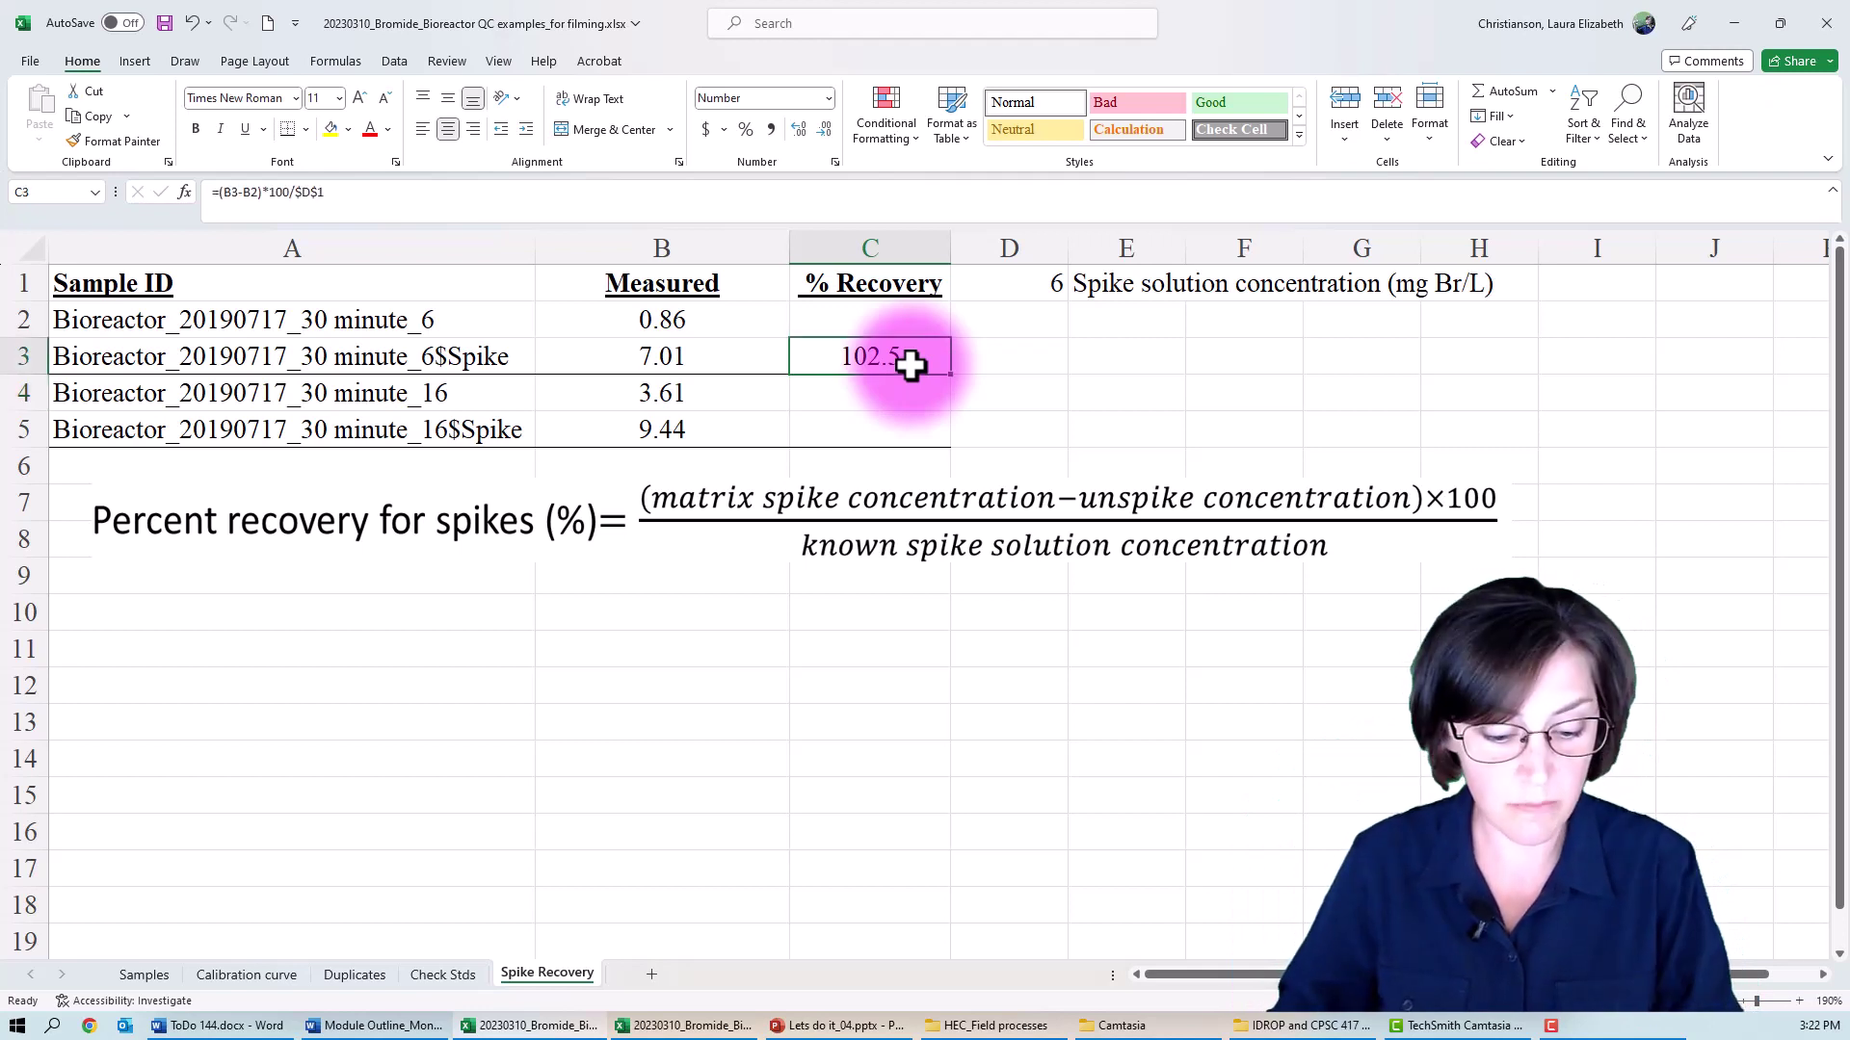
key("ctrl+c")
left_click(885, 433)
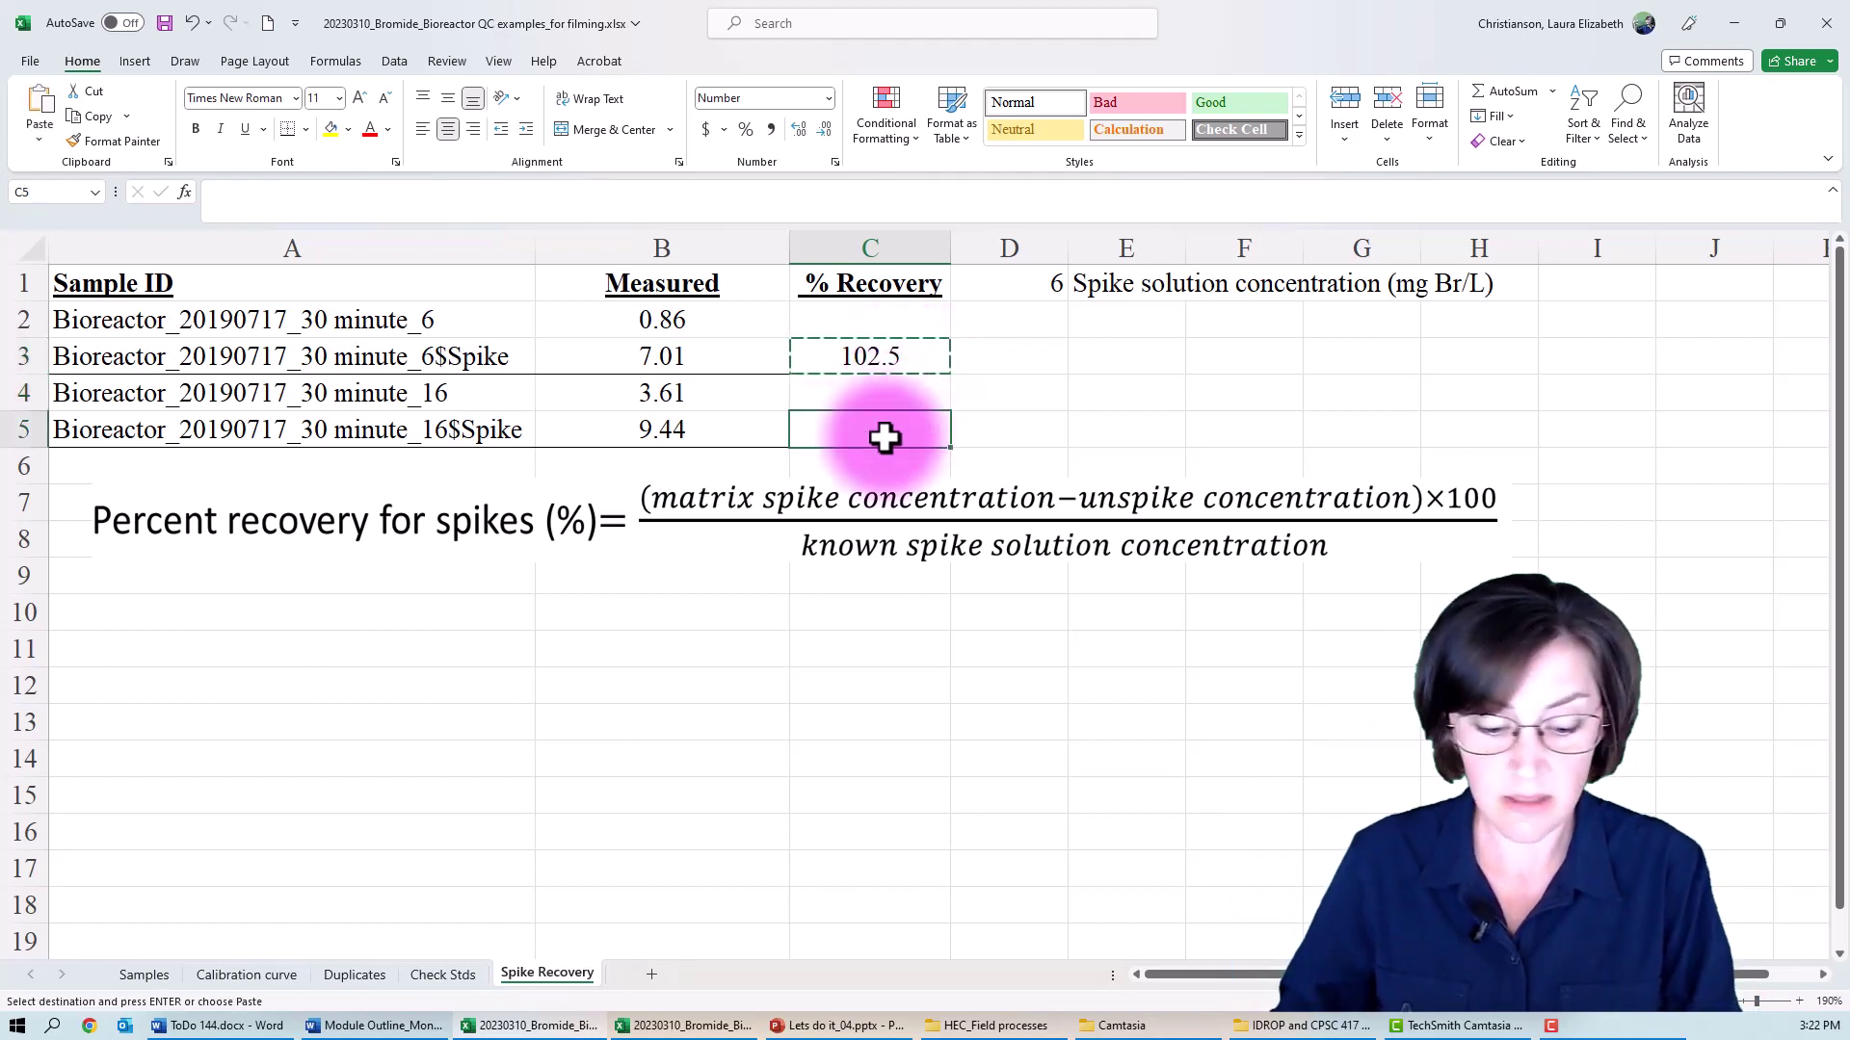
key("ctrl+v")
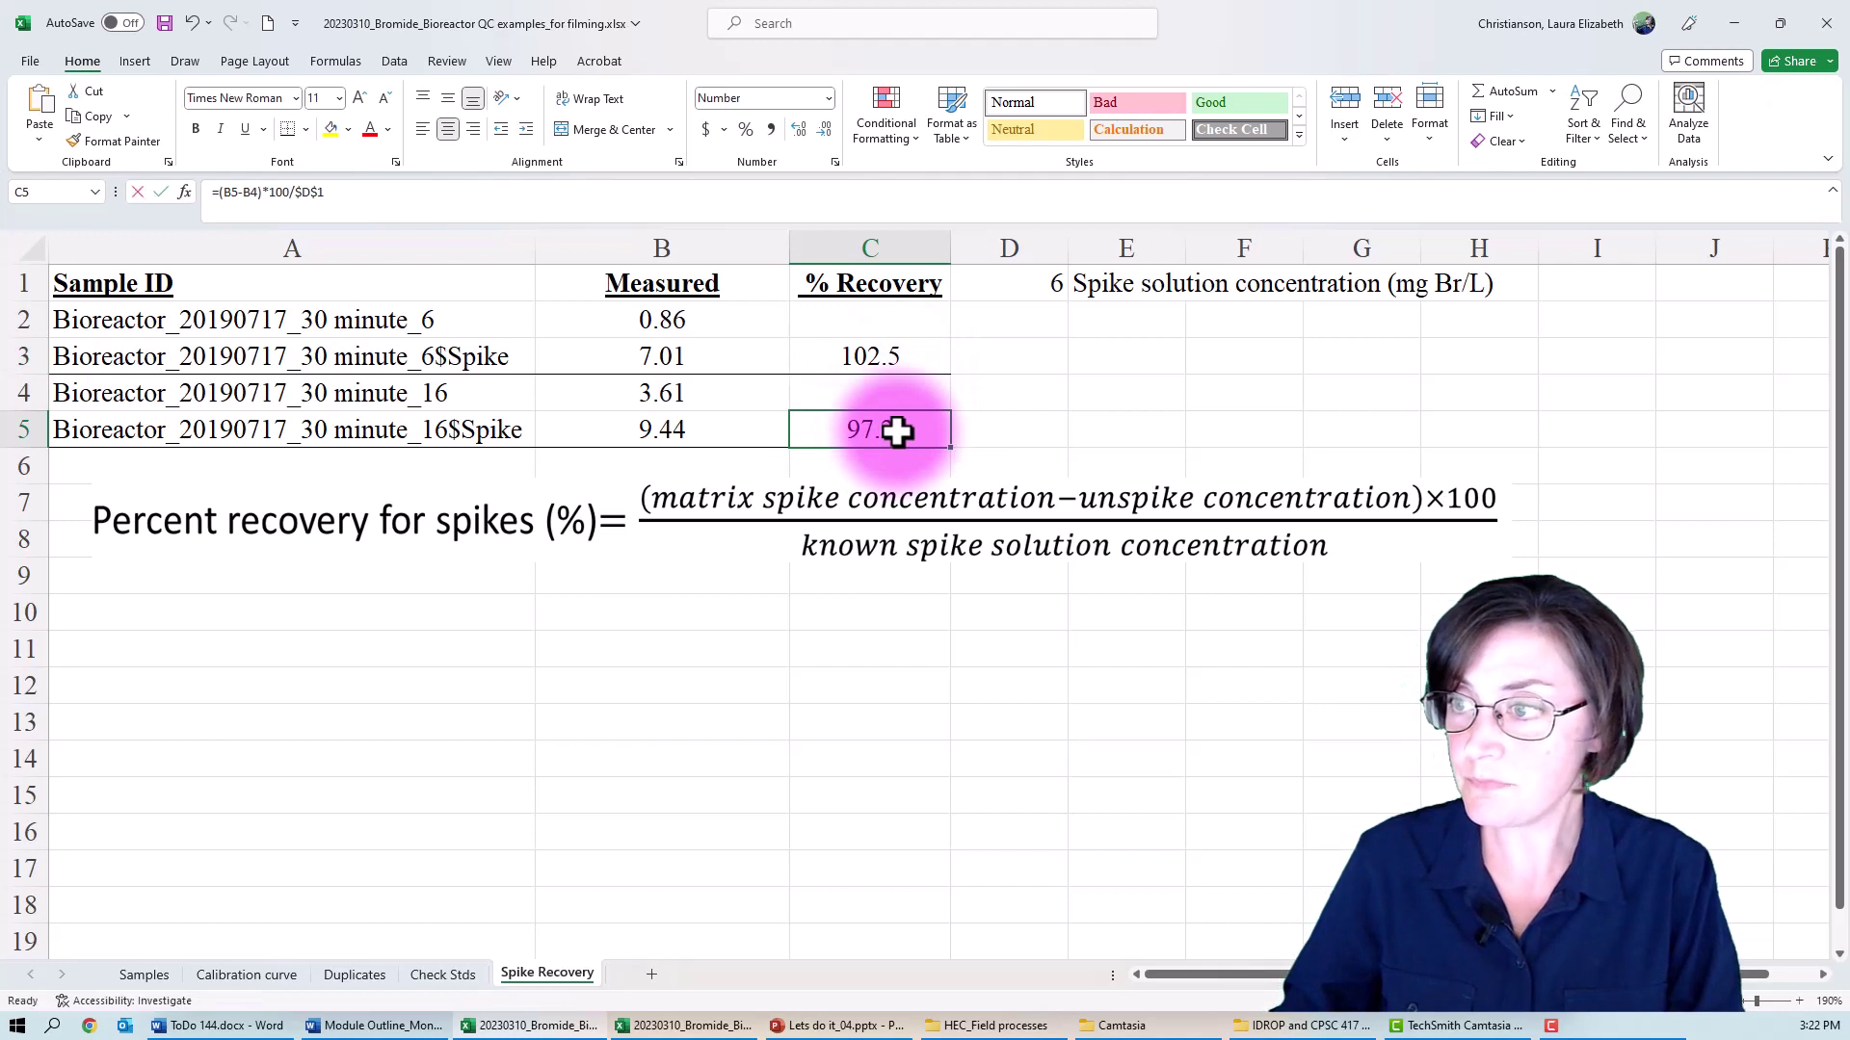
double_click(897, 432)
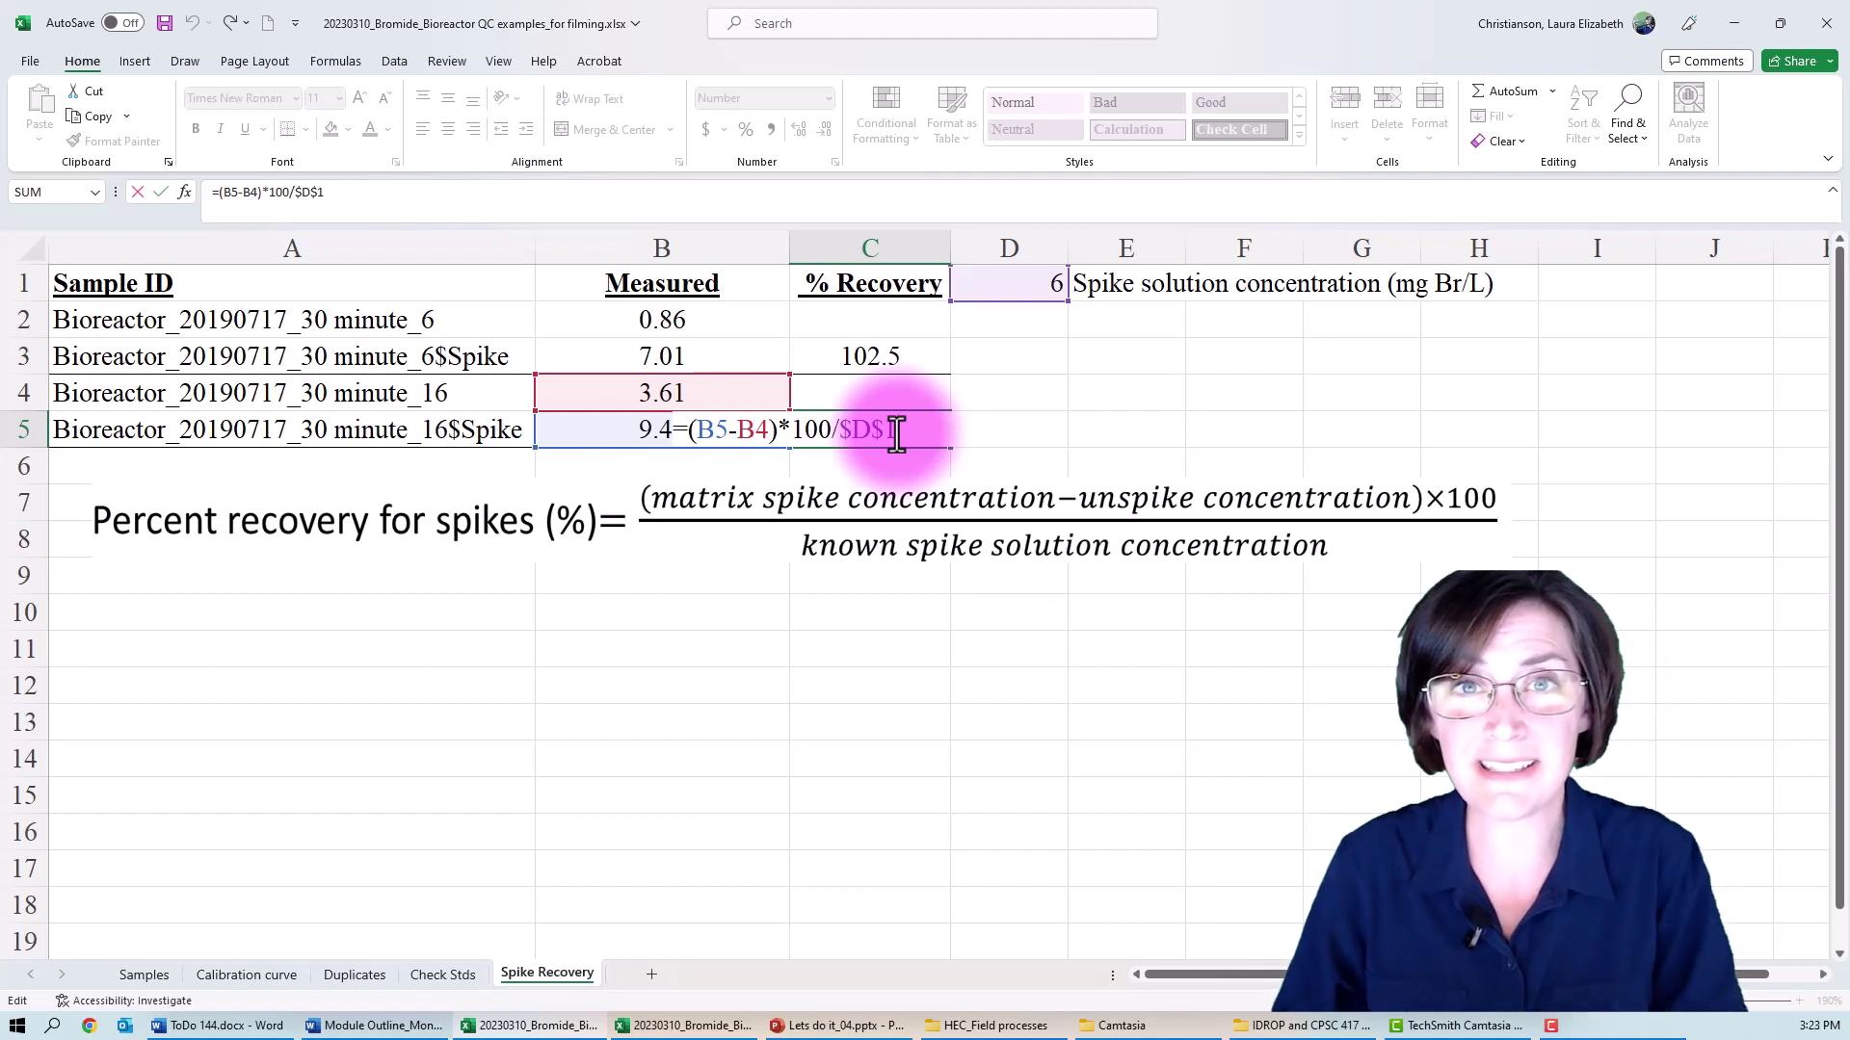
key("Return")
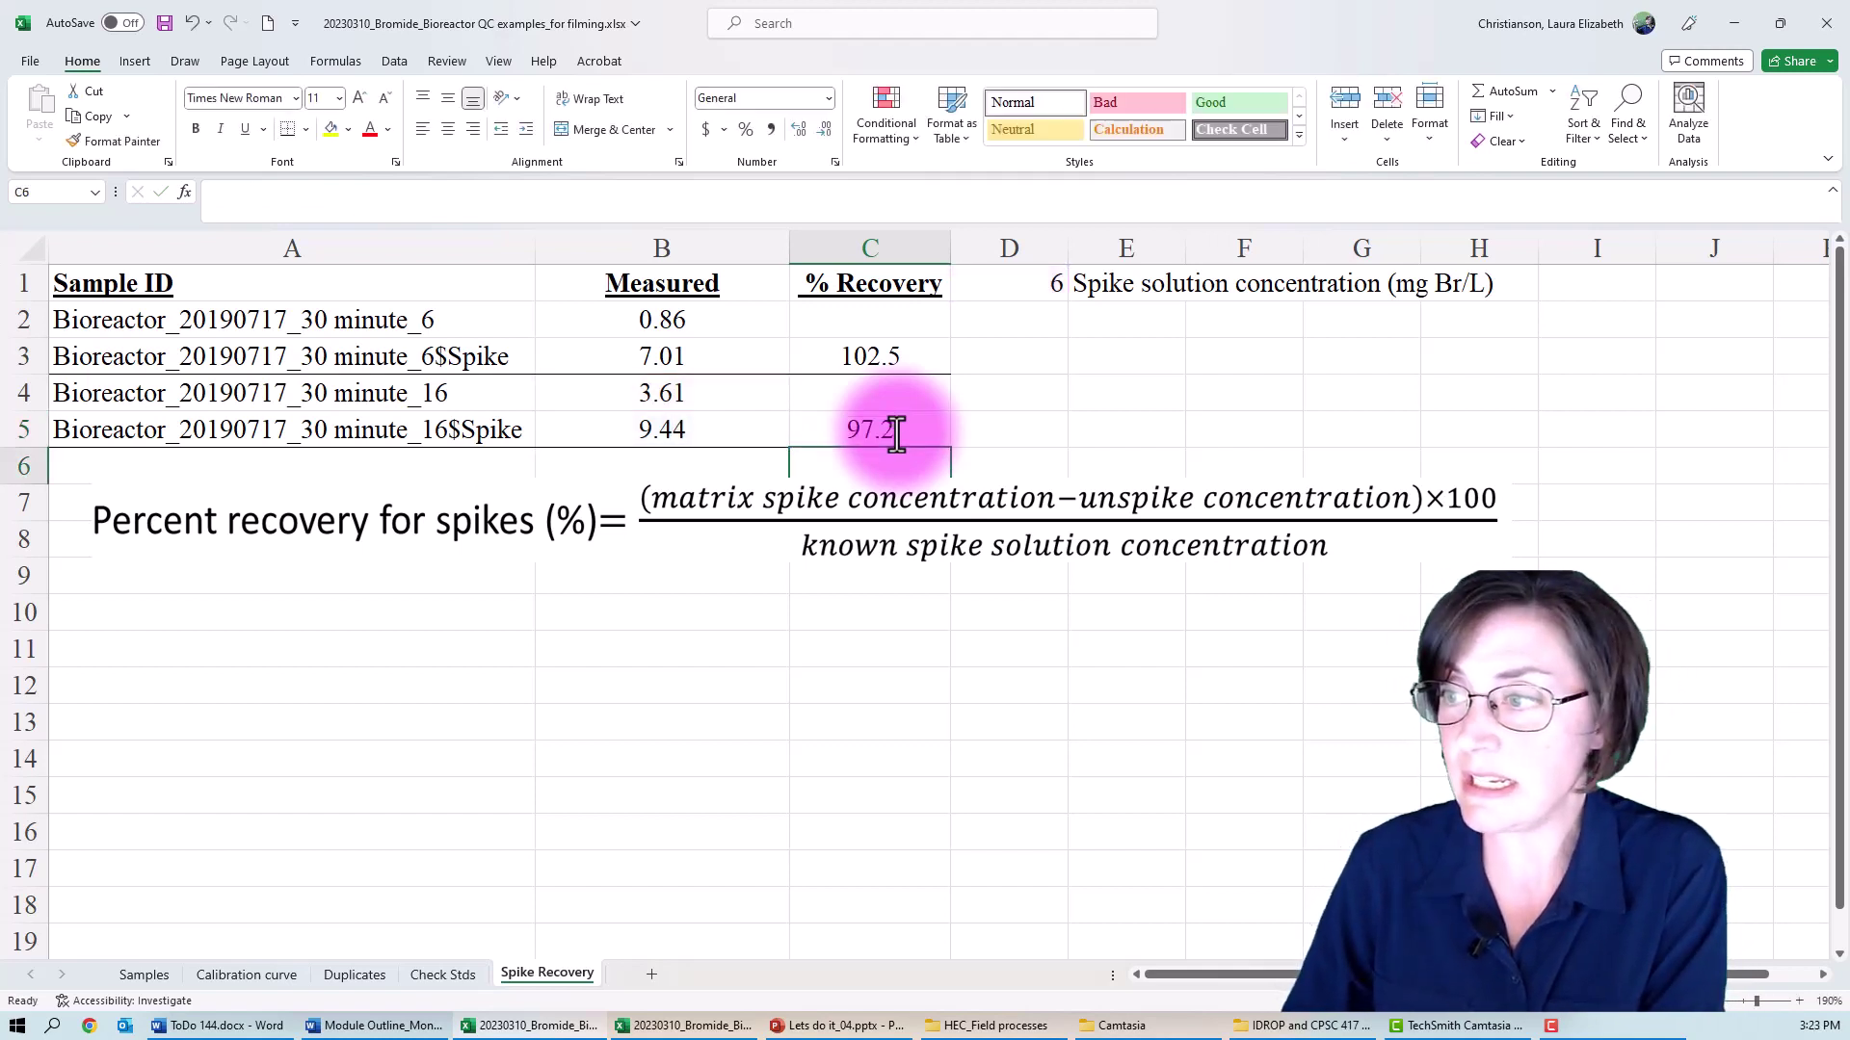